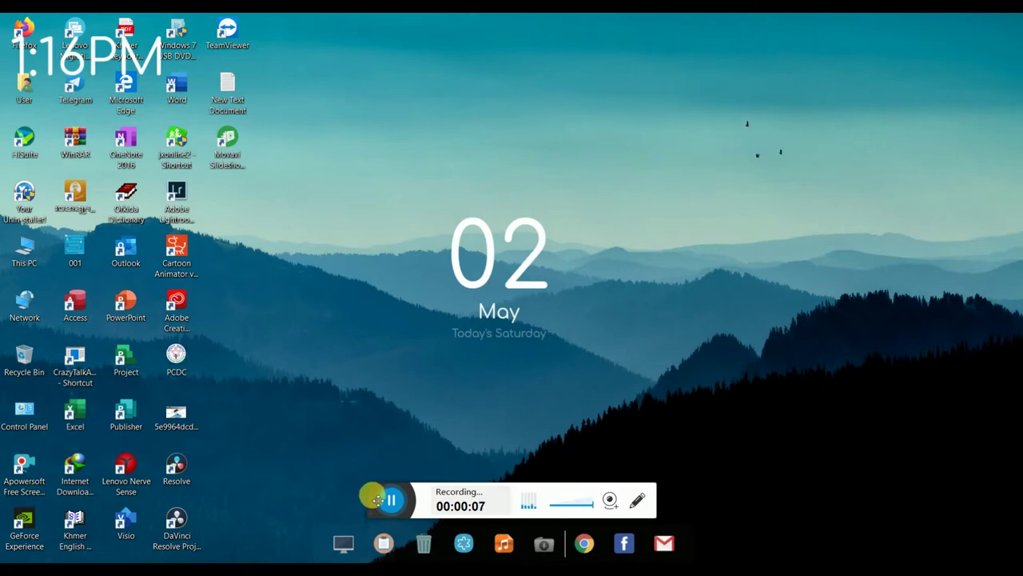
# Step: Open image 1.jpg from the Chinese folder on SSD128 (D:) through File Explorer
pyautogui.moveTo(378, 498)
pyautogui.mouseDown()
pyautogui.moveTo(502, 510)
pyautogui.moveTo(720, 563)
pyautogui.mouseUp()
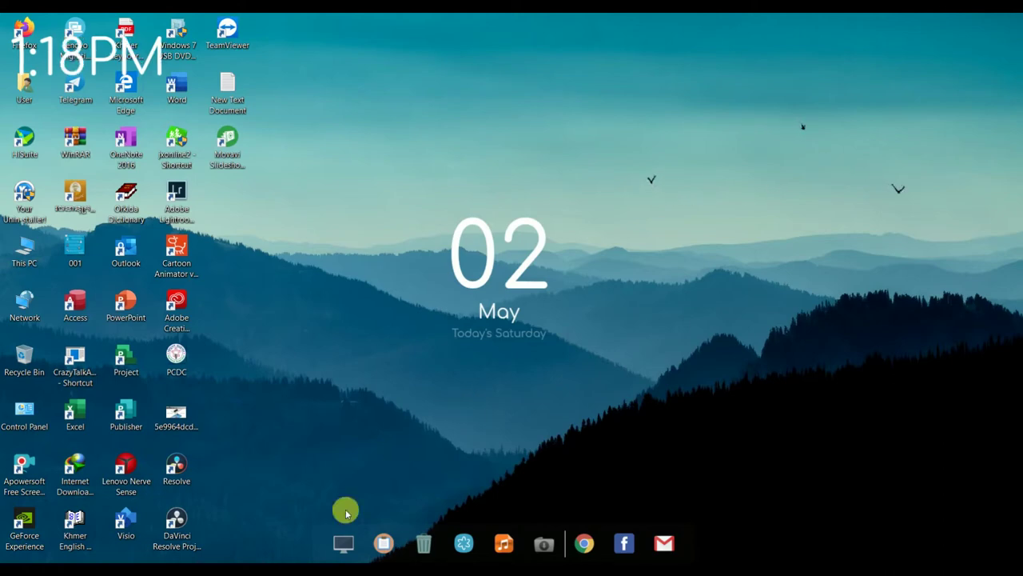
pyautogui.press('super+e')
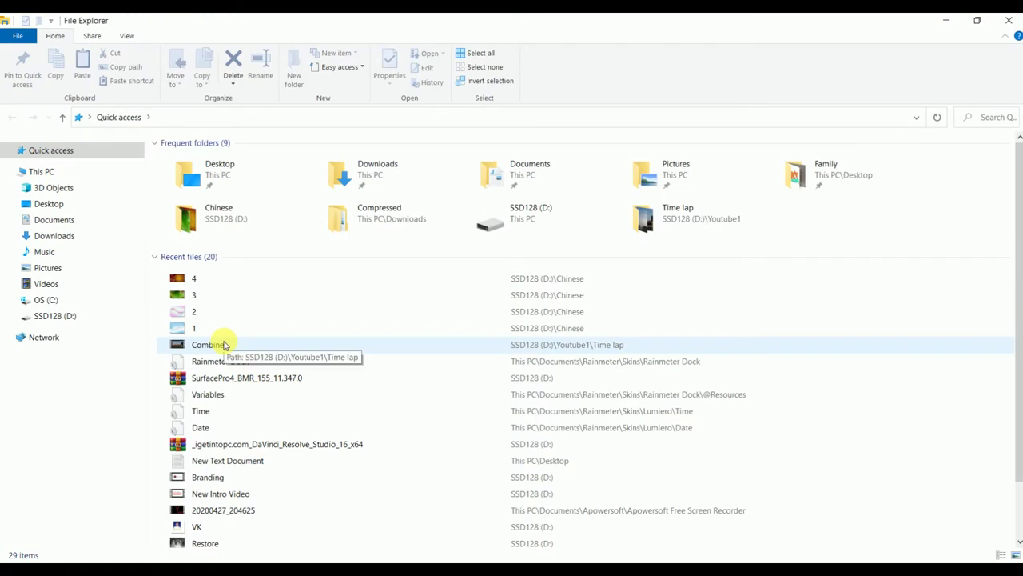
pyautogui.click(58, 317)
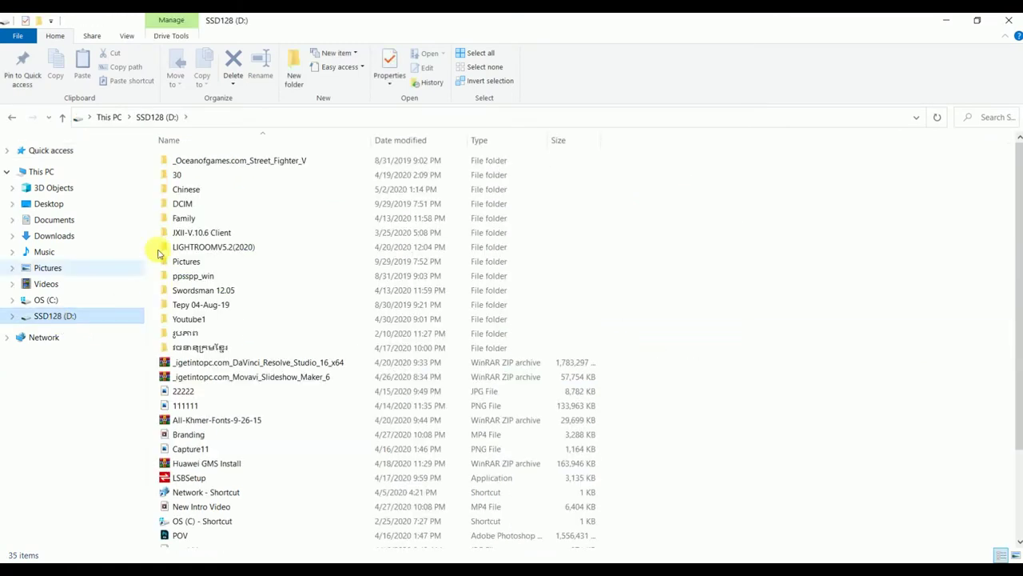
pyautogui.doubleClick(188, 191)
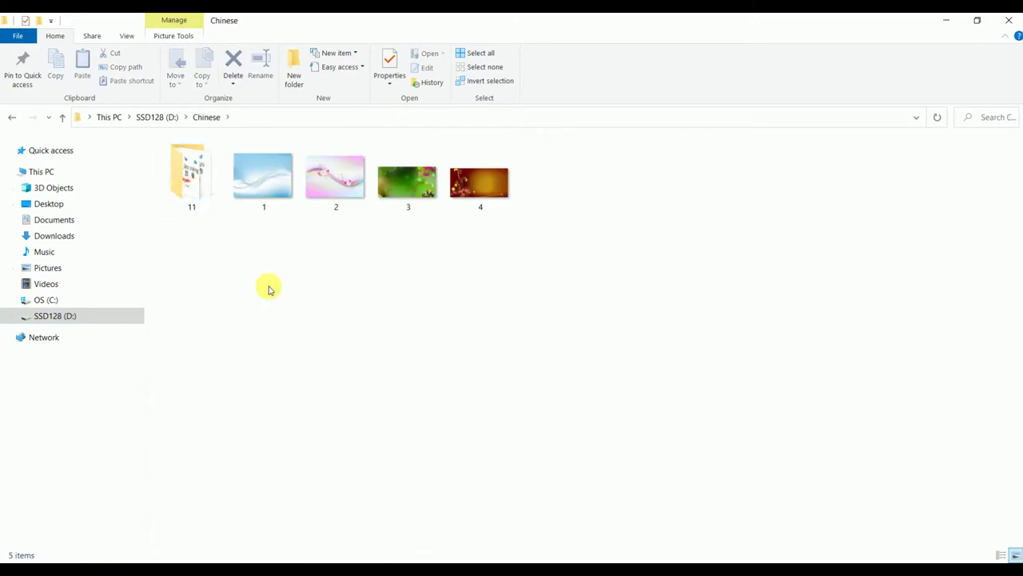
pyautogui.doubleClick(266, 184)
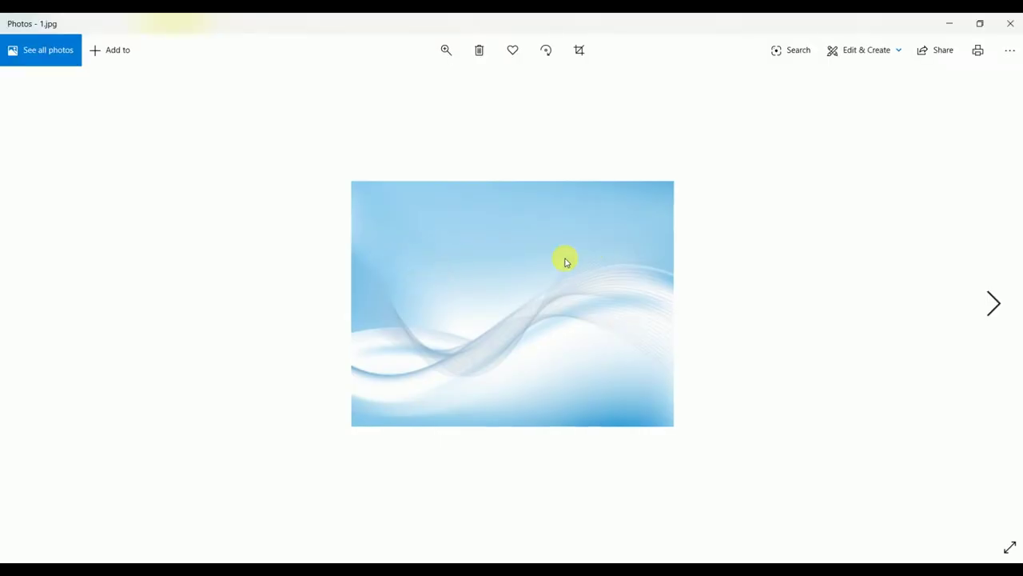
# Step: Page through background images 2 to 4 in Photos, then close Photos and the Chinese folder
pyautogui.scroll(-1, 565, 261)
pyautogui.scroll(1, 565, 262)
pyautogui.scroll(-1, 565, 262)
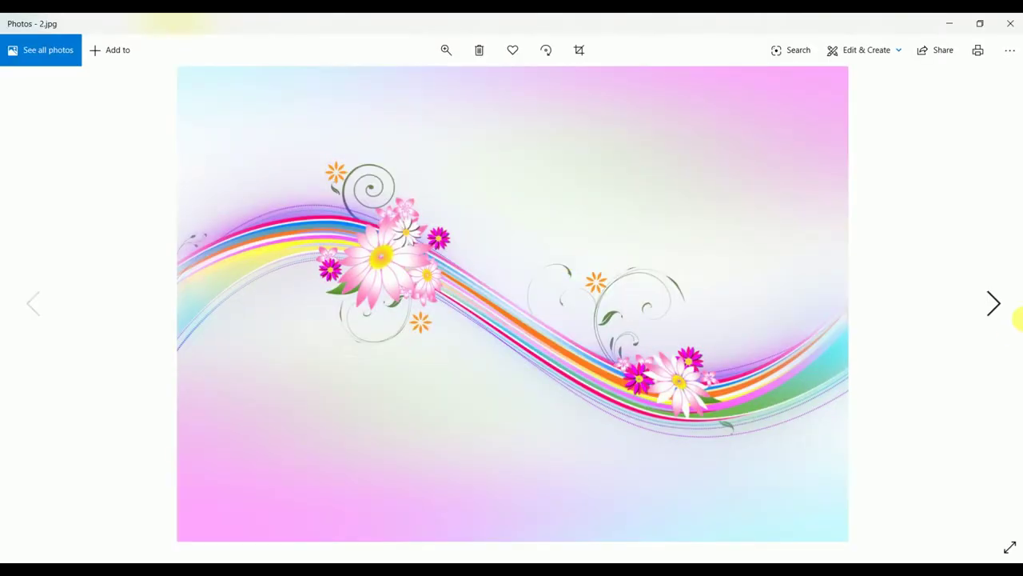
pyautogui.click(997, 303)
pyautogui.click(1000, 305)
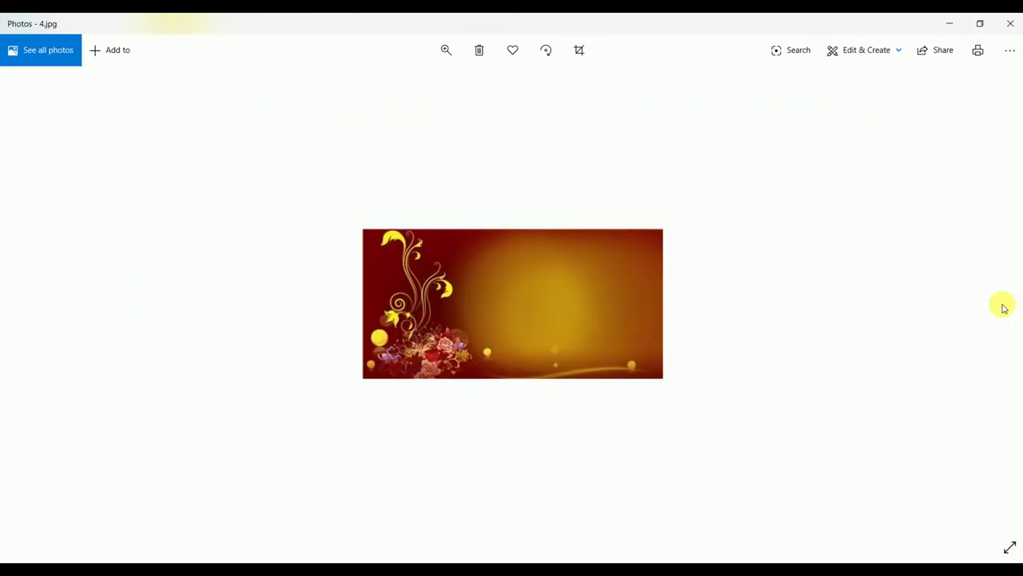
pyautogui.click(1010, 23)
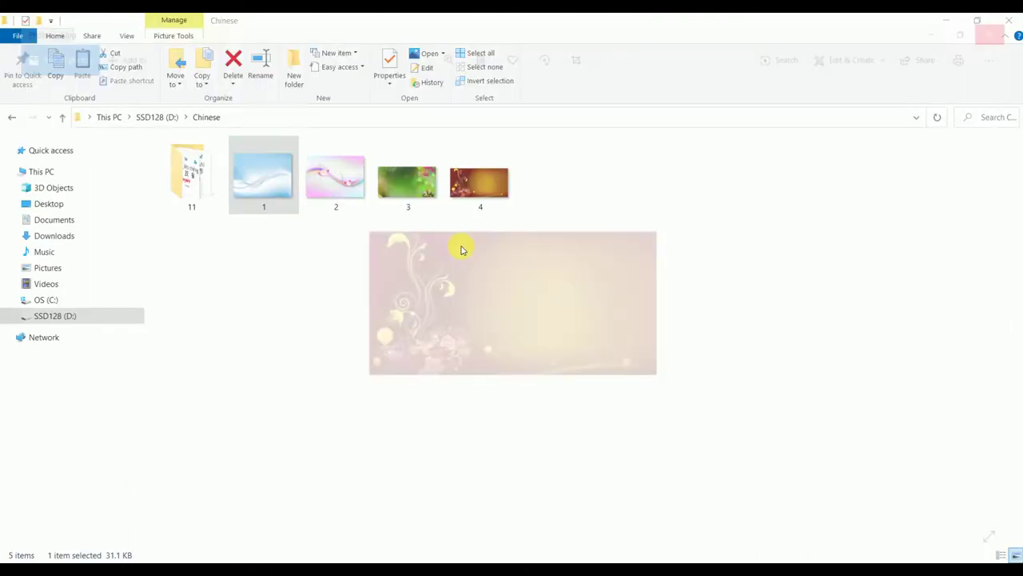
pyautogui.click(1009, 20)
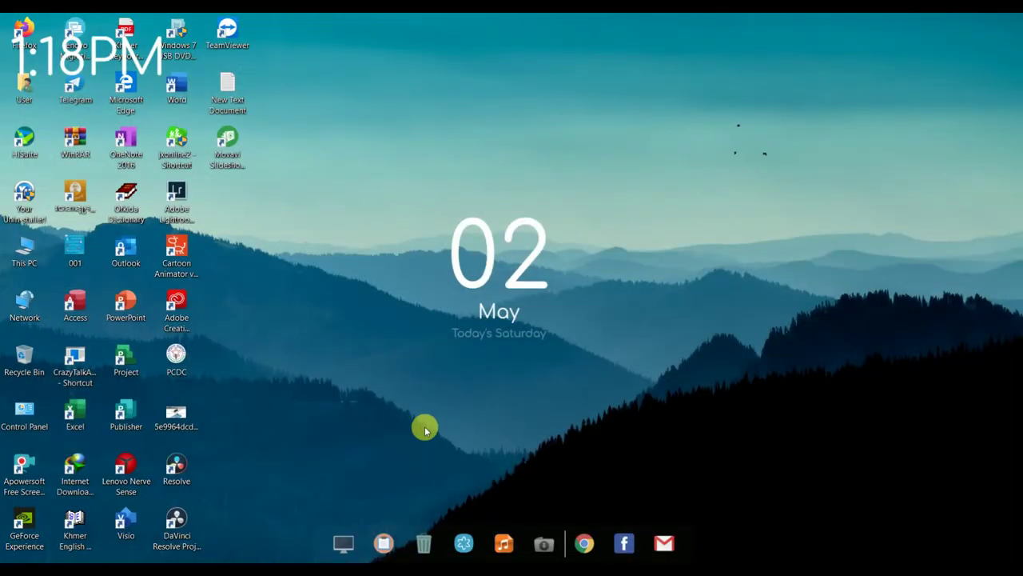
pyautogui.moveTo(379, 552)
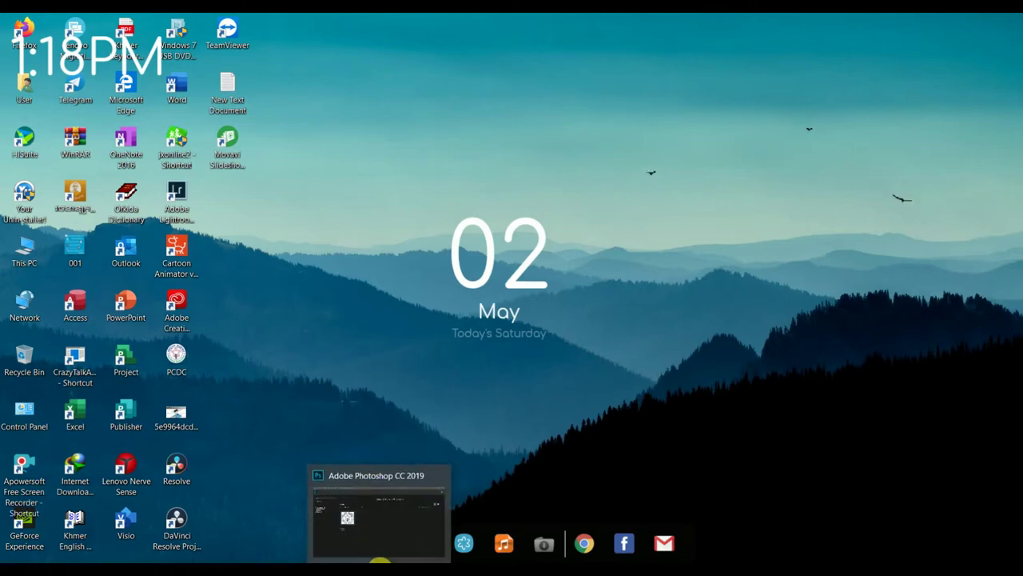
# Step: Switch back to Photoshop and start a new 1920 × 1080, 300 ppi document
pyautogui.click(384, 544)
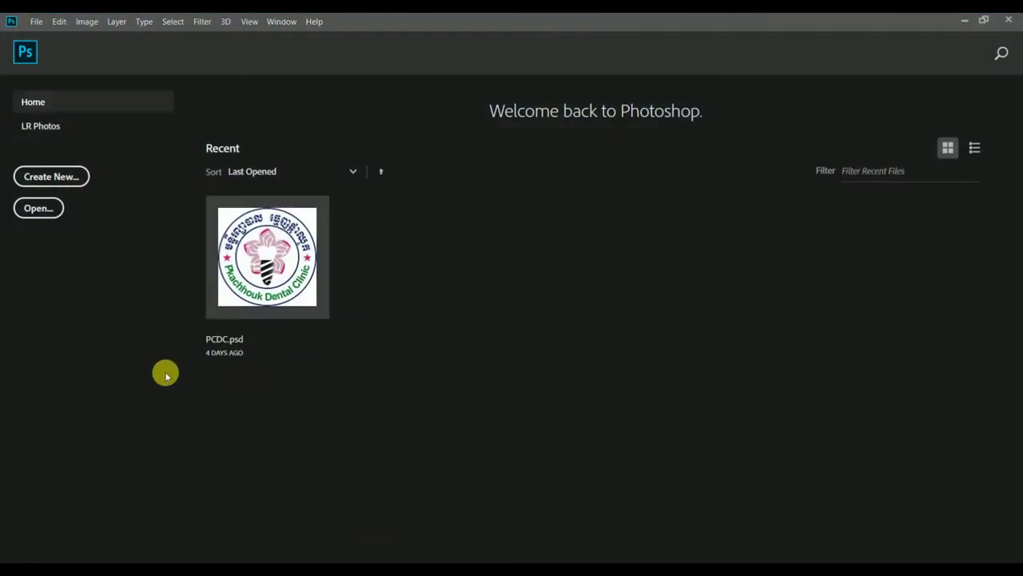
pyautogui.click(64, 175)
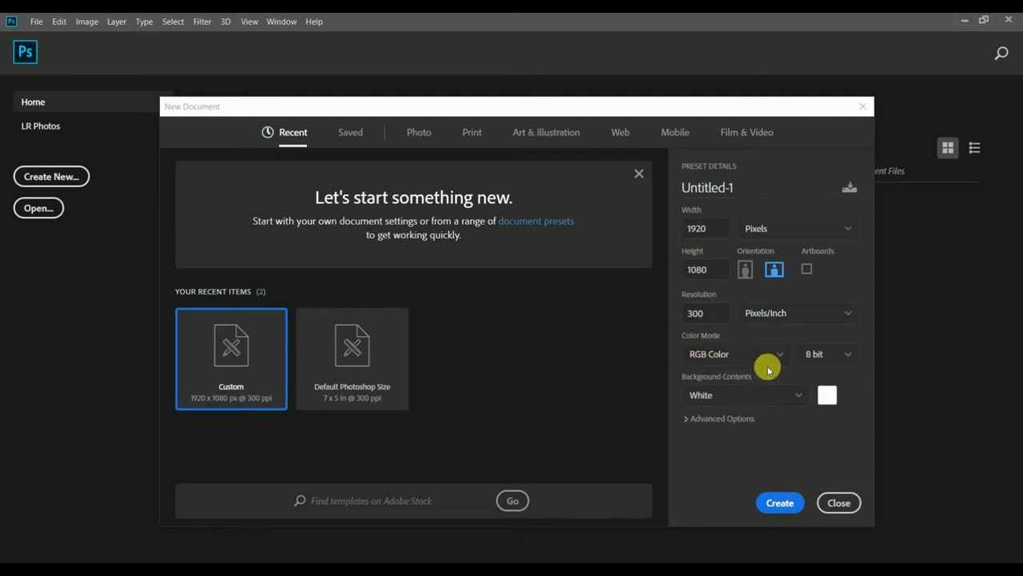
# Step: Set the new document's colour depth to 16 bit and create the 1920 × 1080 canvas
pyautogui.click(845, 354)
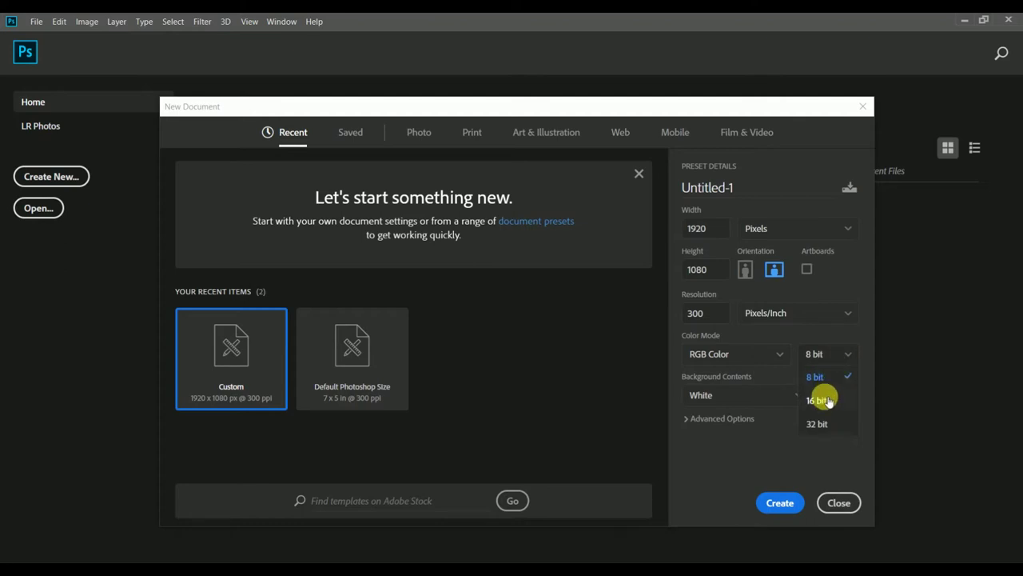
pyautogui.click(823, 400)
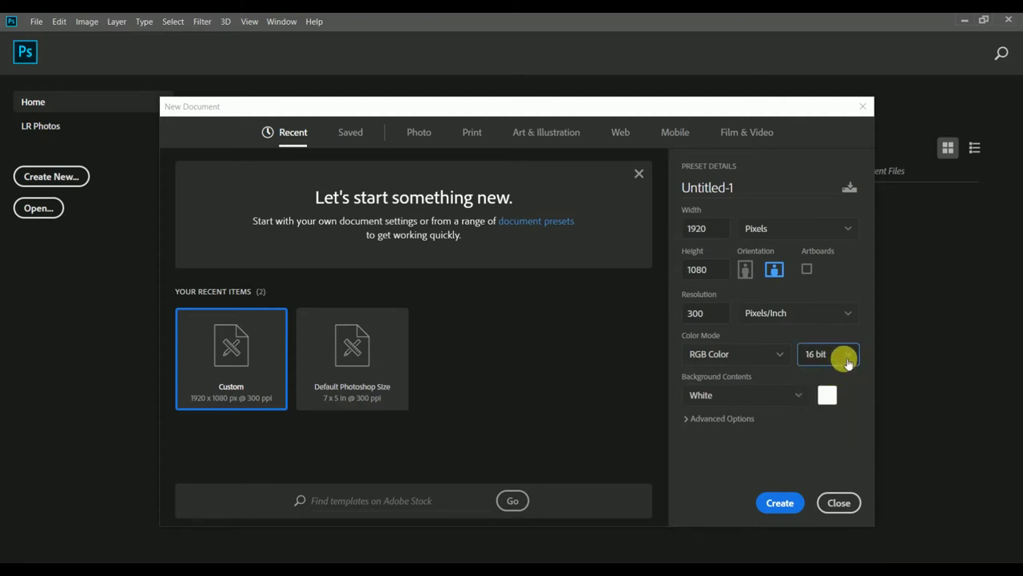
pyautogui.click(847, 361)
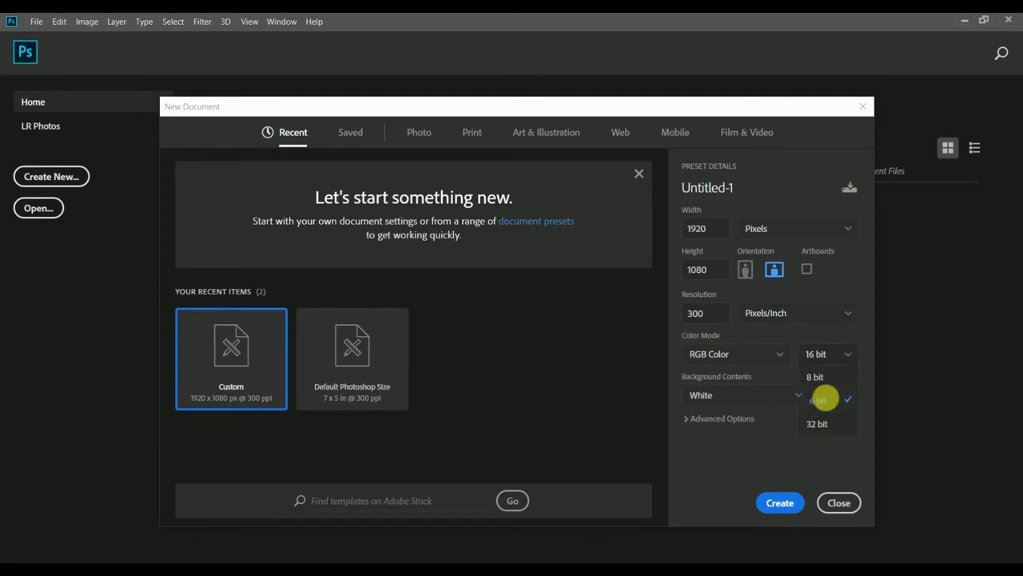
pyautogui.click(824, 400)
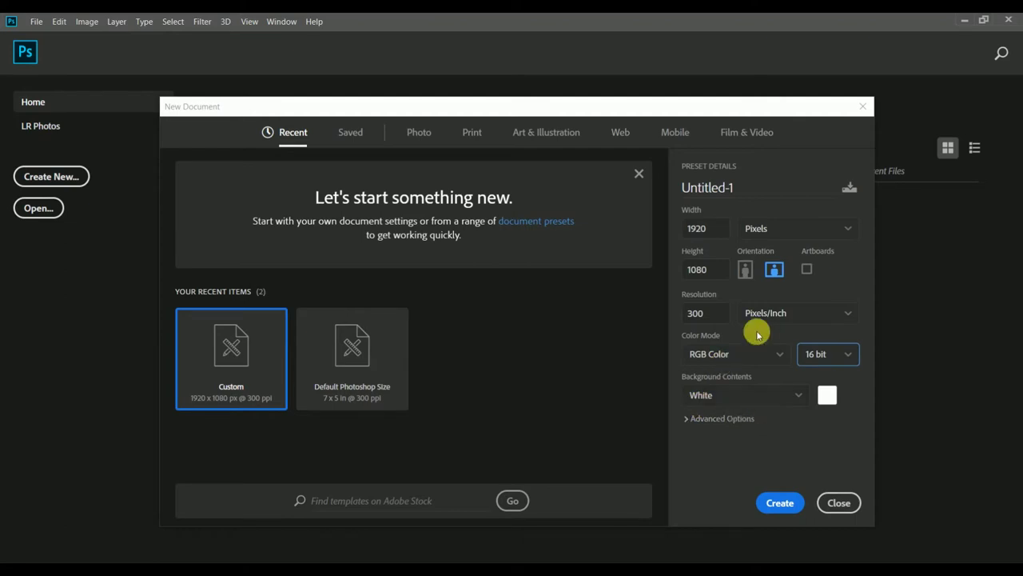
pyautogui.click(779, 502)
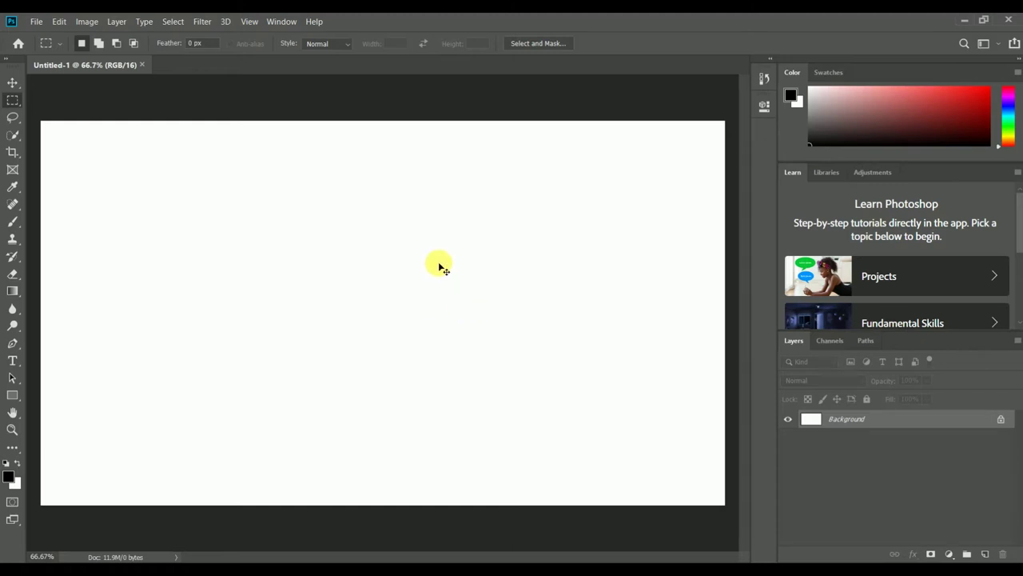
# Step: Zoom the blank canvas, then bring up the Open dialog with Ctrl+O
pyautogui.scroll(-2, 442, 272)
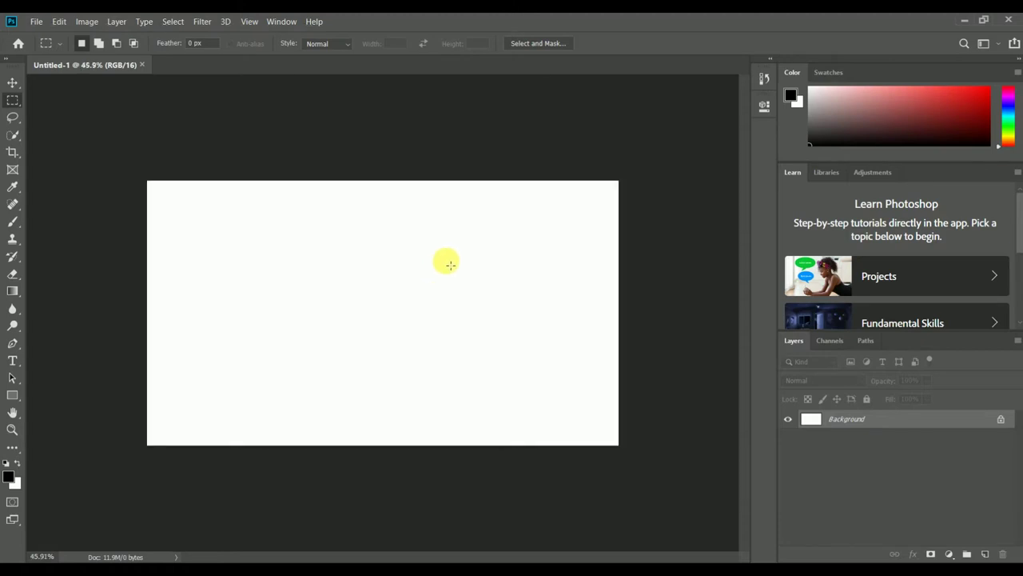
pyautogui.scroll(1, 450, 264)
pyautogui.scroll(1, 450, 265)
pyautogui.scroll(-1, 450, 265)
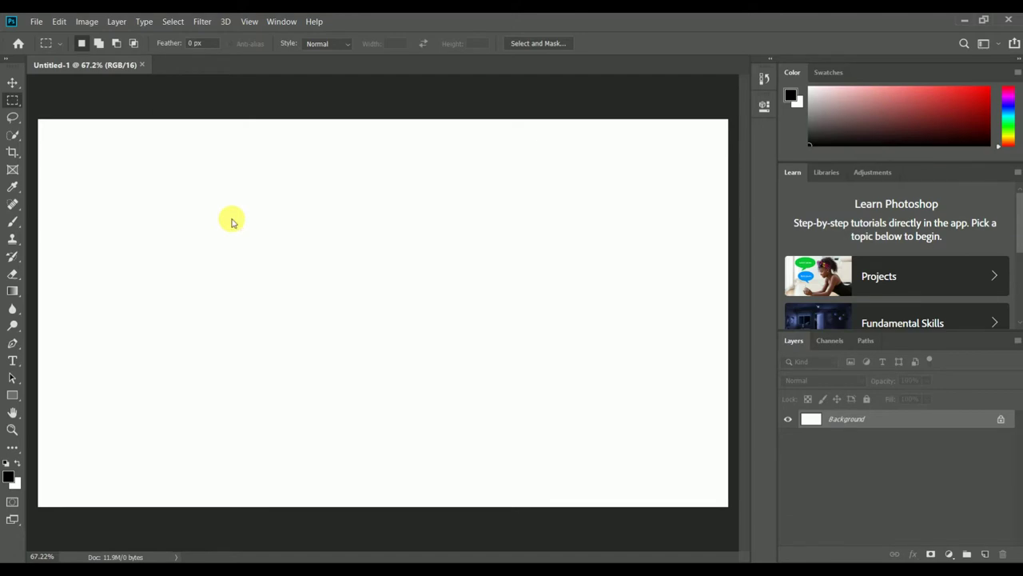
pyautogui.hotkey('ctrl', 'o')
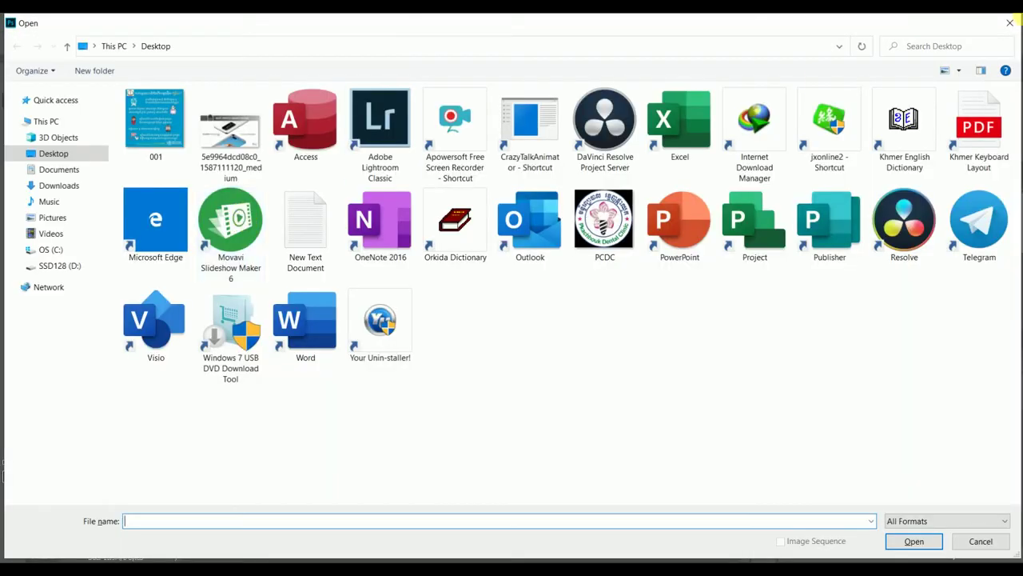
# Step: Open 3.jpg from SSD128 (D:) > Chinese as a separate Photoshop document
pyautogui.click(1010, 22)
pyautogui.click(37, 22)
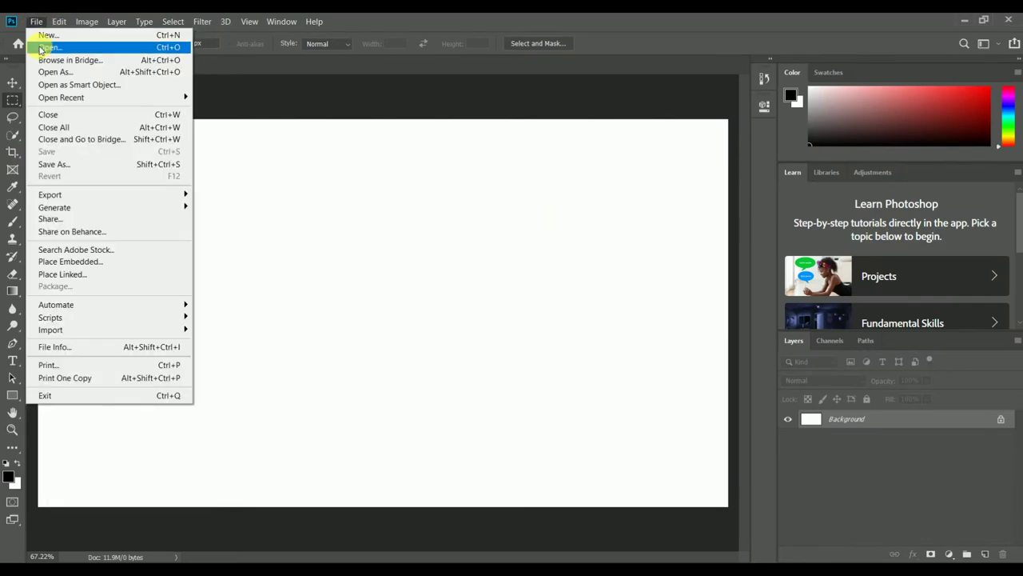
pyautogui.click(42, 49)
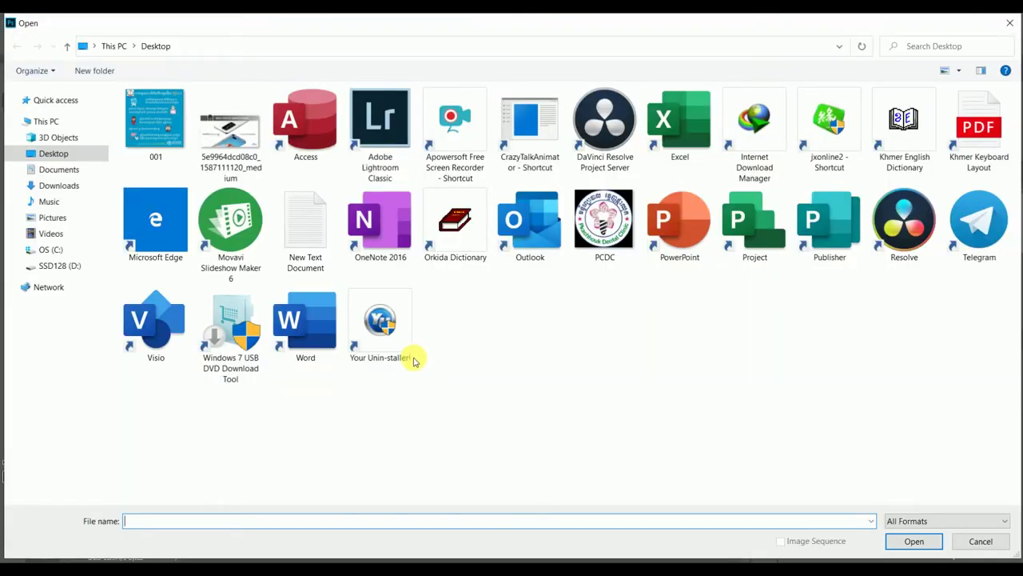
pyautogui.click(49, 267)
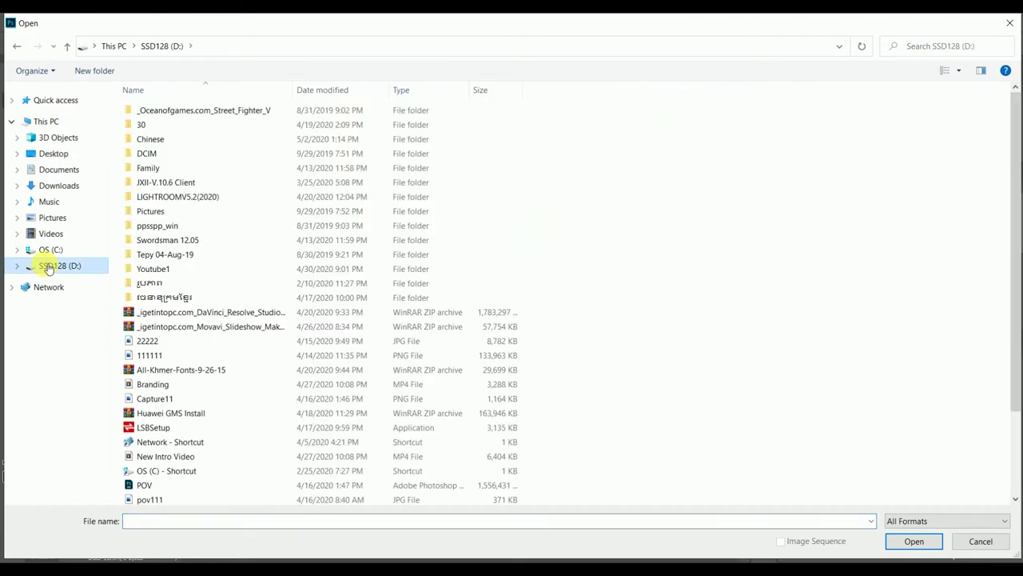
pyautogui.doubleClick(150, 139)
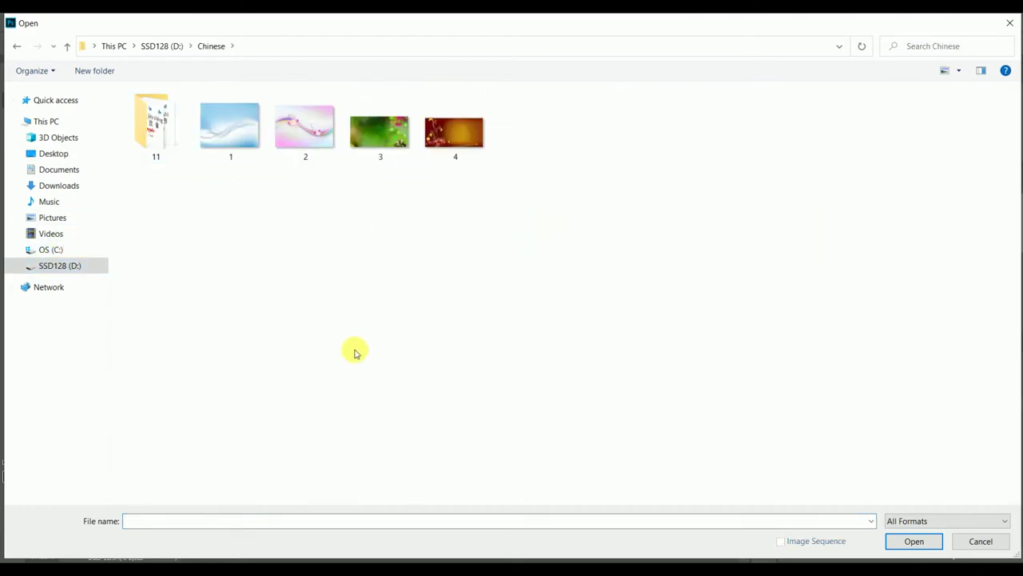
pyautogui.doubleClick(385, 132)
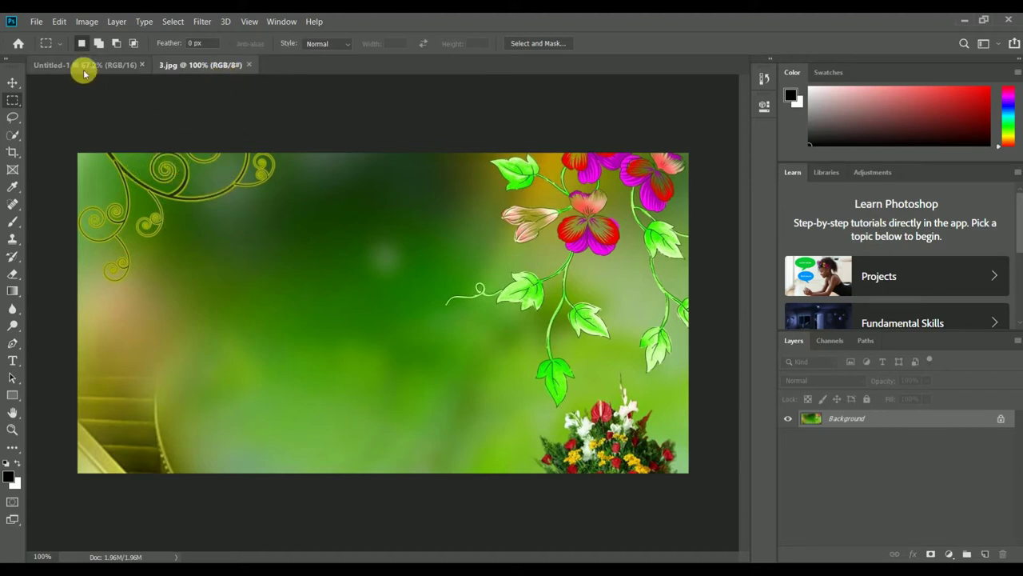
# Step: Drag the floated 3.jpg image onto Untitled-1 as Layer 1, then close 3.jpg
pyautogui.click(83, 68)
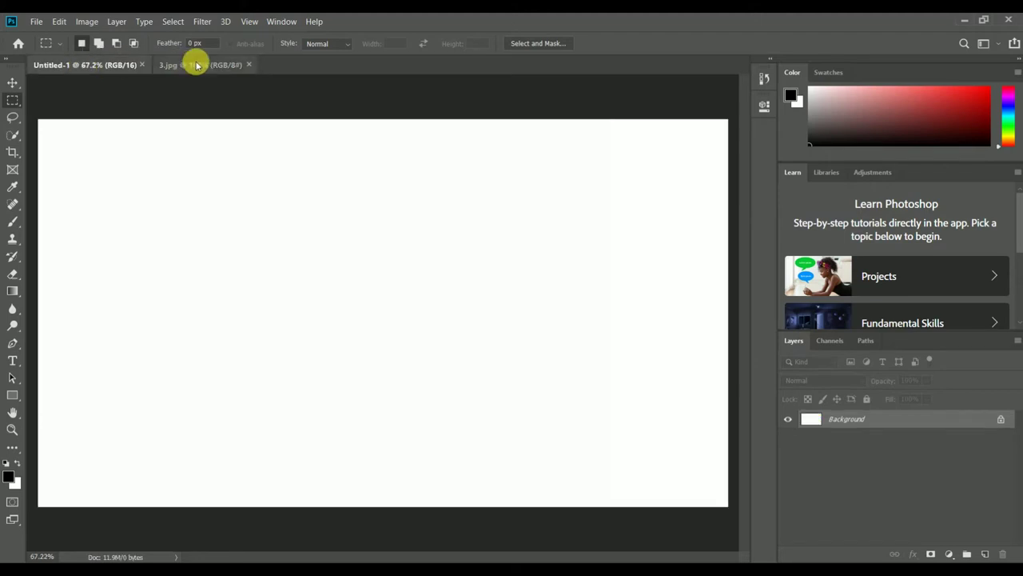
pyautogui.click(192, 64)
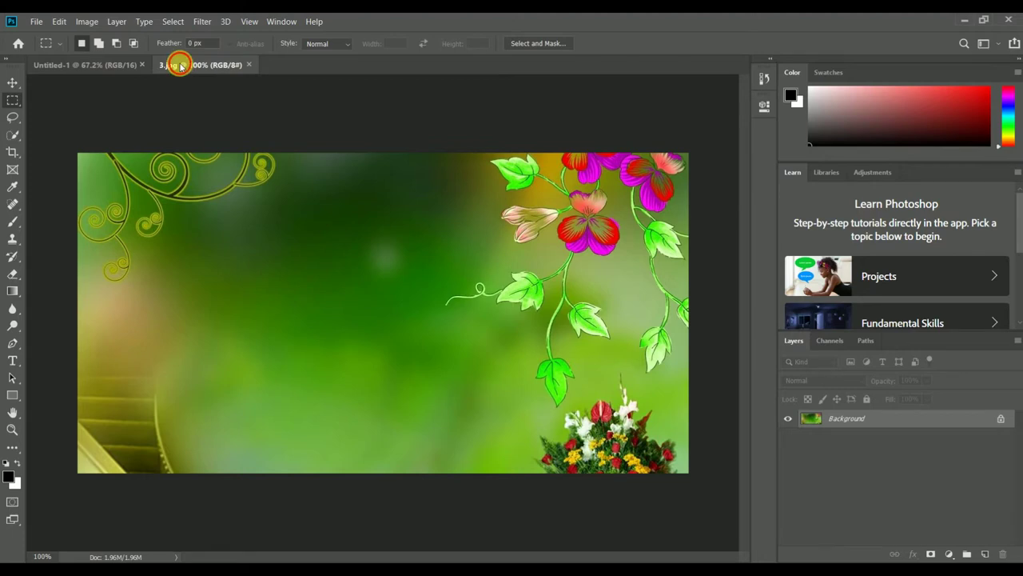
pyautogui.moveTo(184, 64)
pyautogui.mouseDown()
pyautogui.moveTo(337, 102)
pyautogui.moveTo(532, 114)
pyautogui.mouseUp()
pyautogui.click(13, 82)
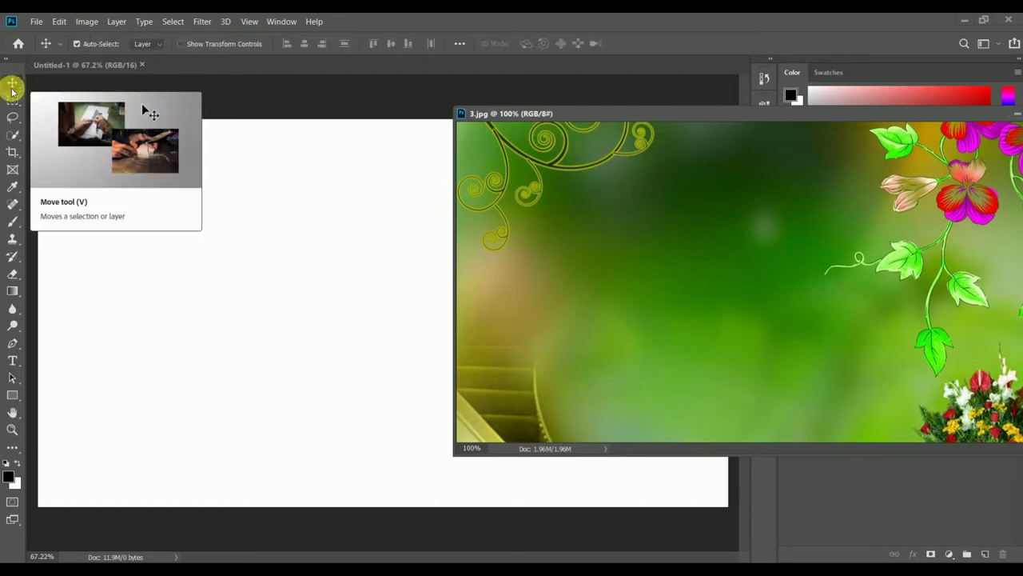
pyautogui.moveTo(789, 262); pyautogui.dragTo(370, 286)
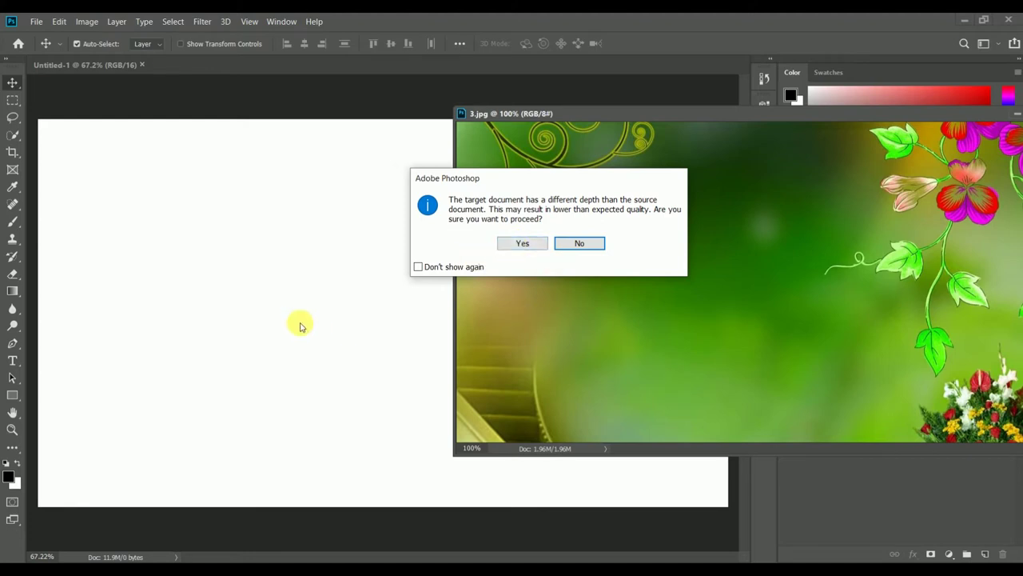
pyautogui.click(518, 244)
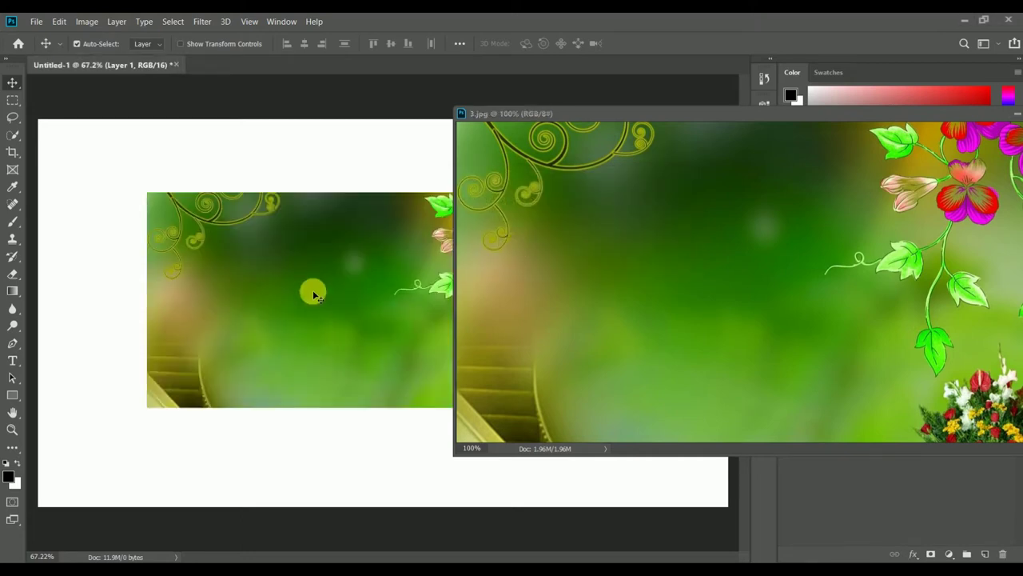
pyautogui.click(749, 112)
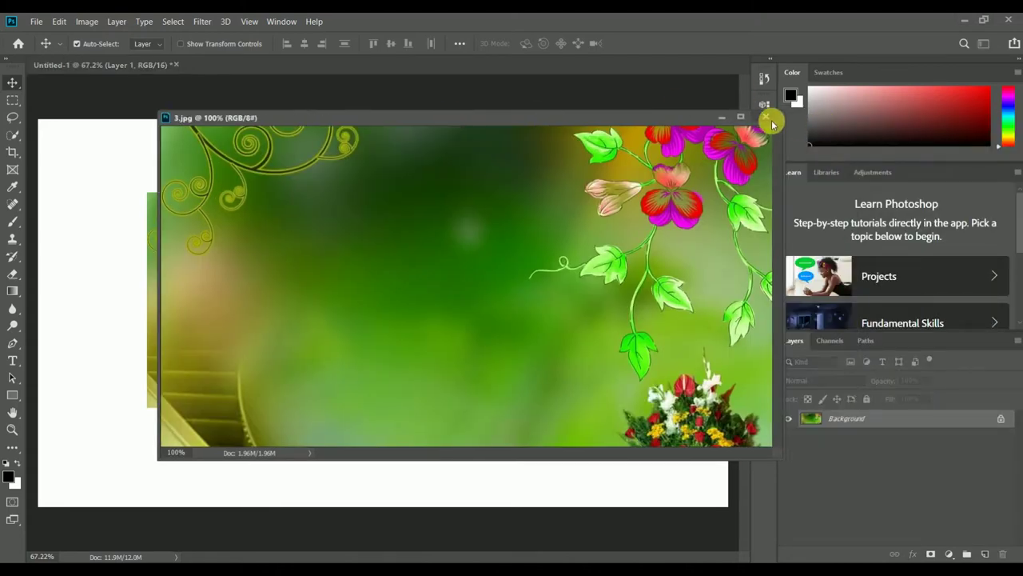
pyautogui.click(764, 117)
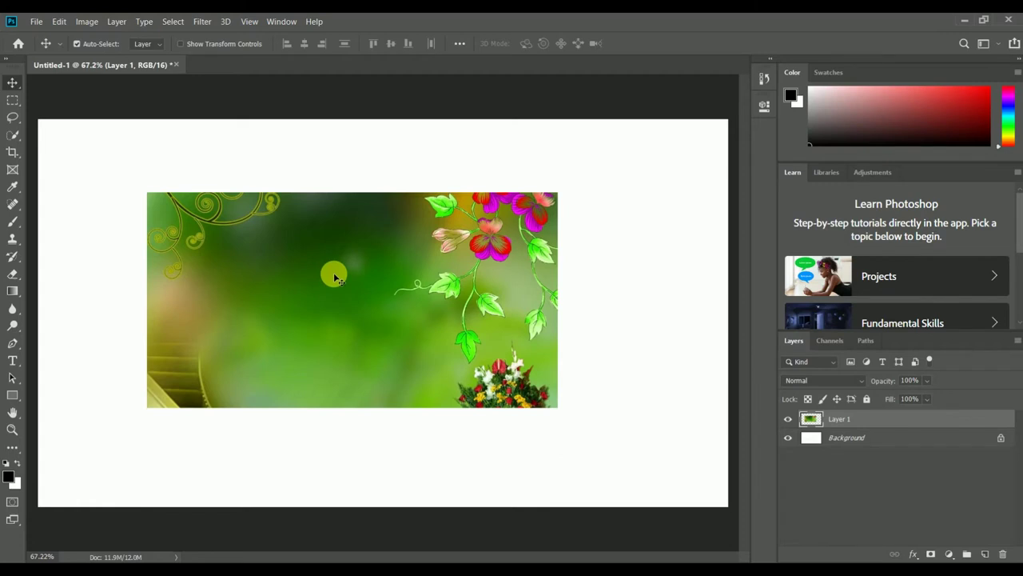
pyautogui.moveTo(334, 263)
pyautogui.mouseDown()
pyautogui.moveTo(360, 280)
pyautogui.moveTo(353, 272)
pyautogui.moveTo(369, 247)
pyautogui.moveTo(380, 266)
pyautogui.mouseUp()
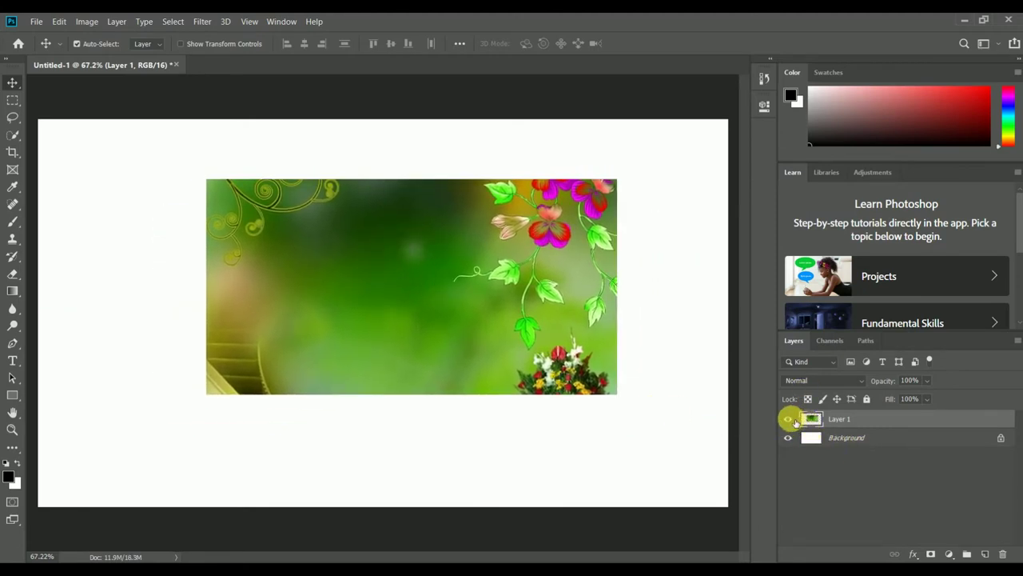
pyautogui.click(788, 438)
pyautogui.click(788, 438)
pyautogui.click(788, 419)
pyautogui.click(788, 419)
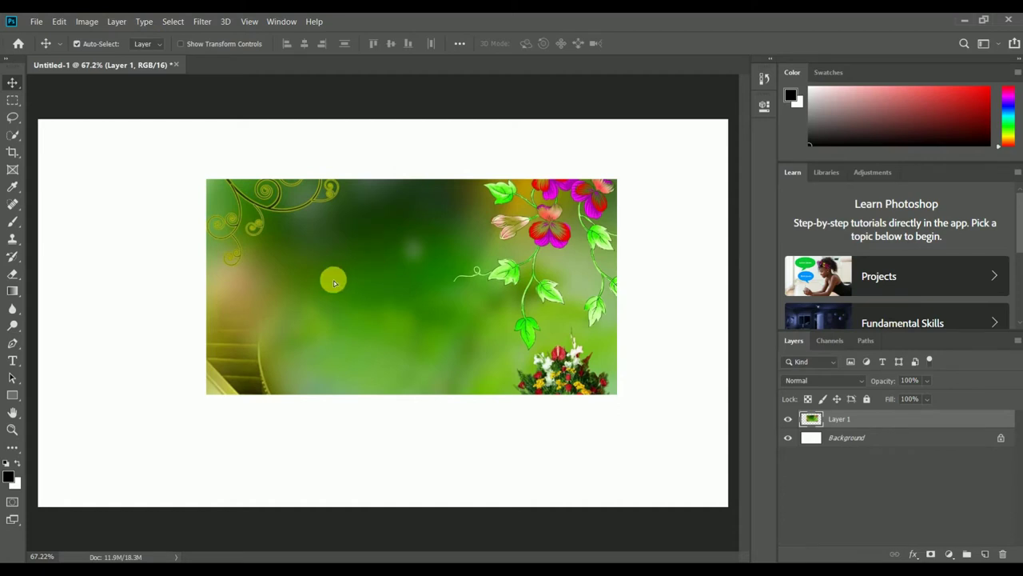
# Step: Free-transform Layer 1 until the green floral image covers the whole canvas, and toggle Background visibility
pyautogui.moveTo(362, 298); pyautogui.dragTo(307, 324)
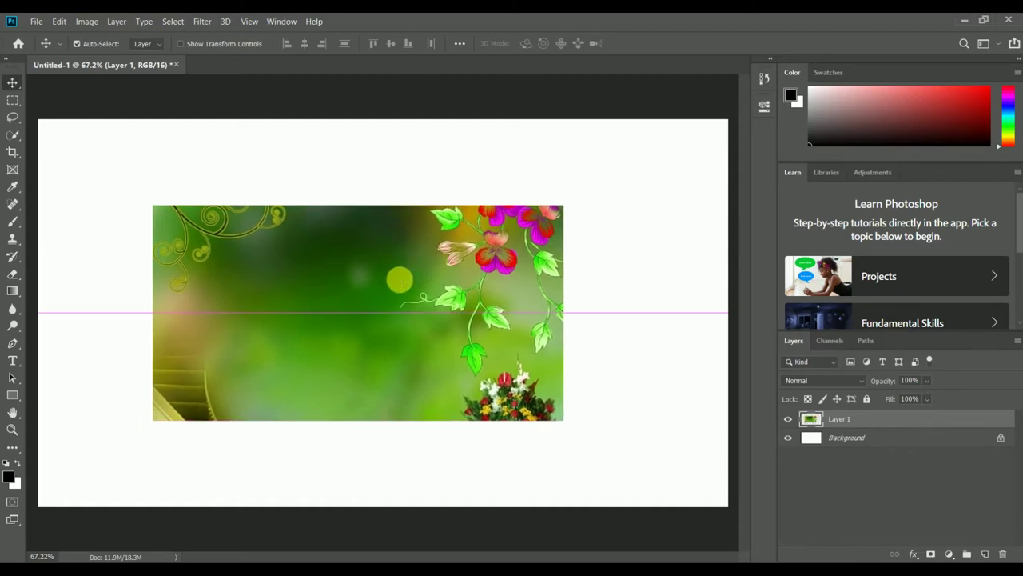
pyautogui.hotkey('ctrl', 't')
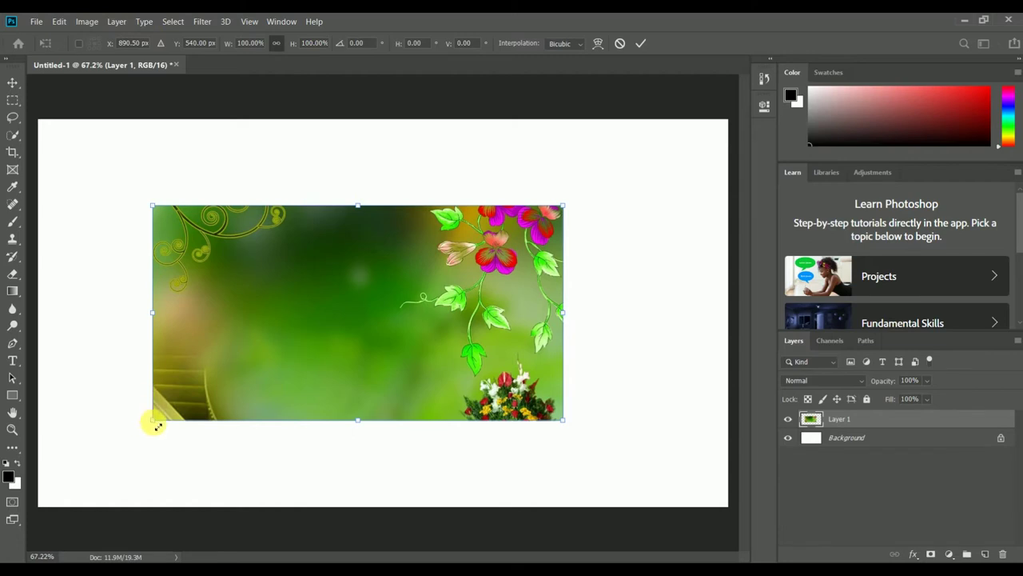
pyautogui.moveTo(157, 427); pyautogui.dragTo(48, 505)
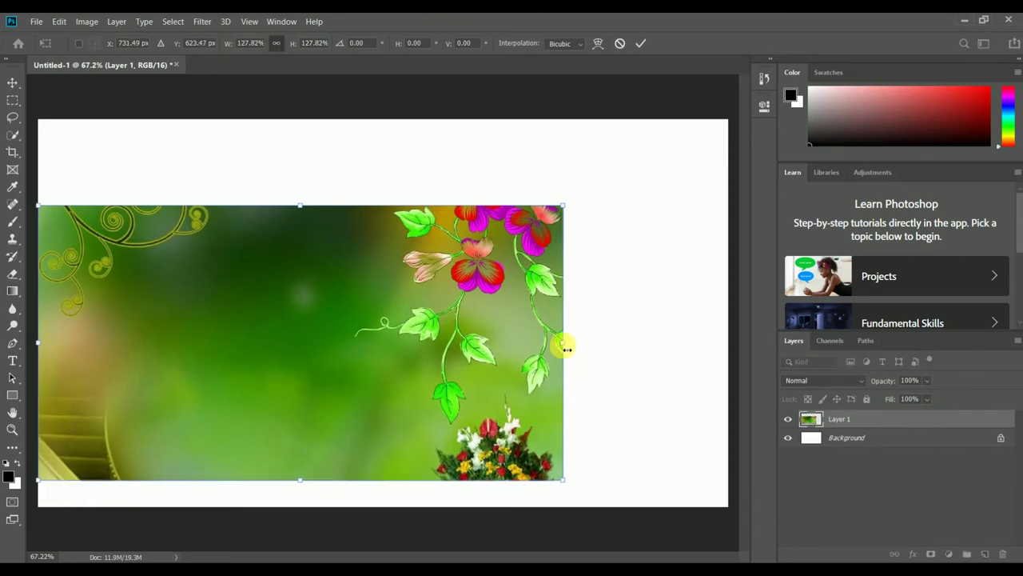
pyautogui.moveTo(565, 347); pyautogui.dragTo(703, 342)
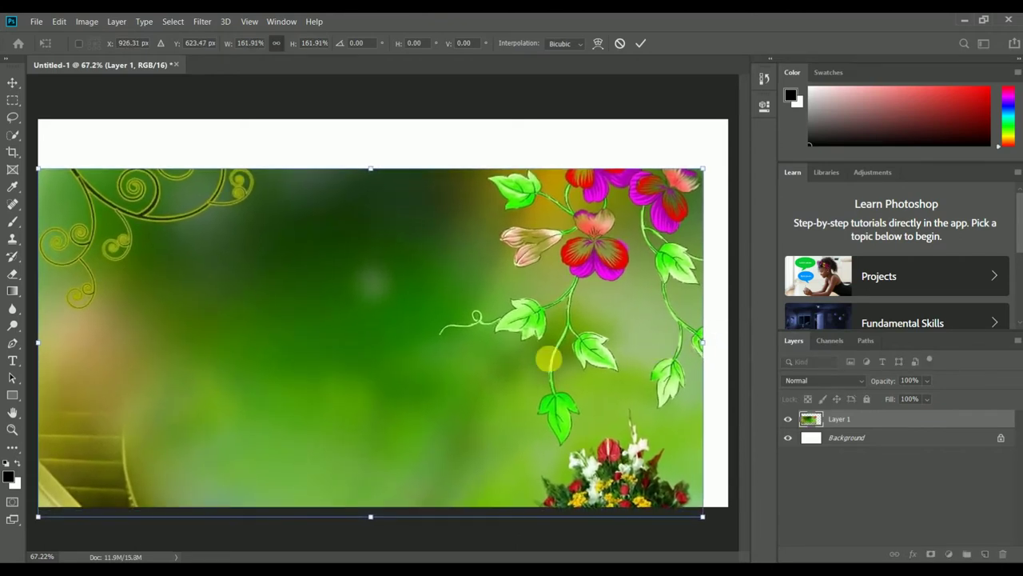
pyautogui.moveTo(548, 360)
pyautogui.mouseDown()
pyautogui.moveTo(557, 344)
pyautogui.moveTo(549, 319)
pyautogui.moveTo(547, 335)
pyautogui.mouseUp()
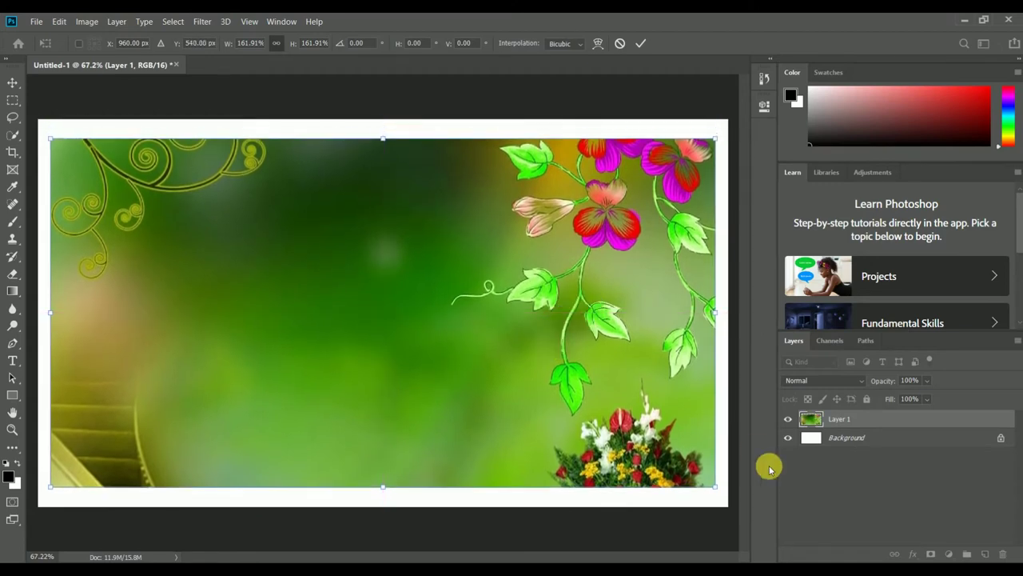
pyautogui.moveTo(716, 491); pyautogui.dragTo(732, 496)
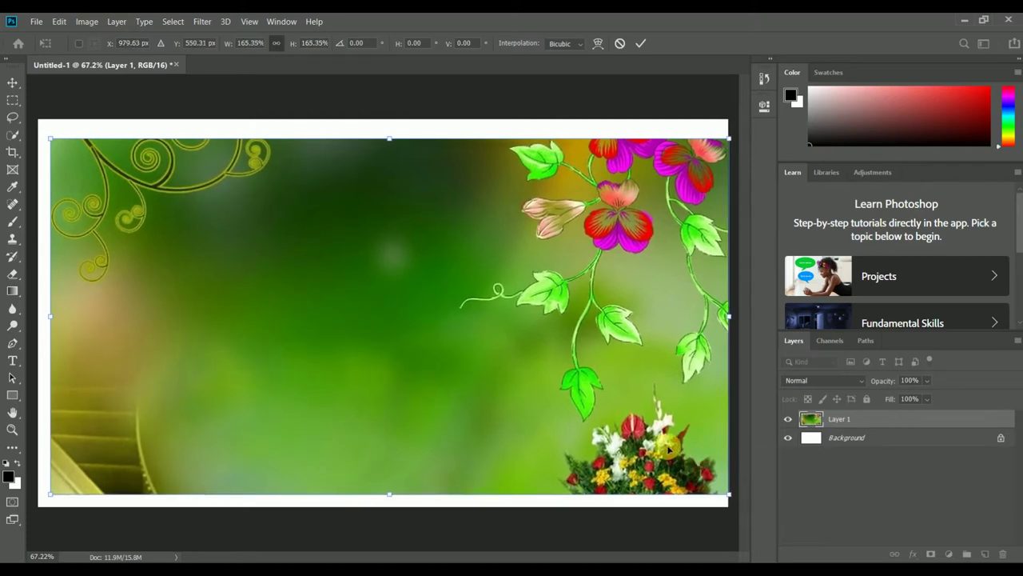
pyautogui.moveTo(670, 453)
pyautogui.mouseDown()
pyautogui.moveTo(657, 449)
pyautogui.moveTo(658, 433)
pyautogui.mouseUp()
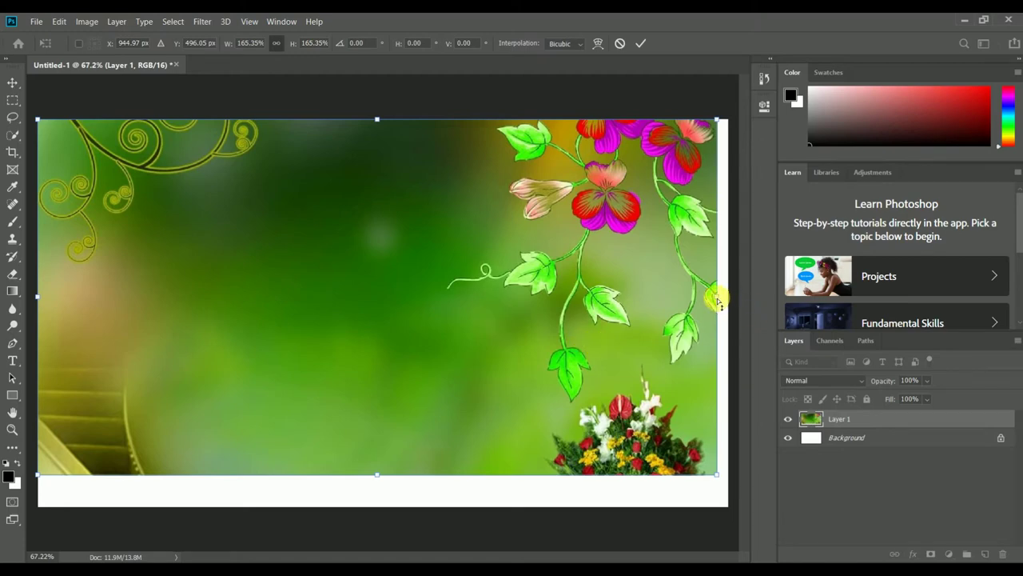
pyautogui.moveTo(718, 302); pyautogui.dragTo(729, 296)
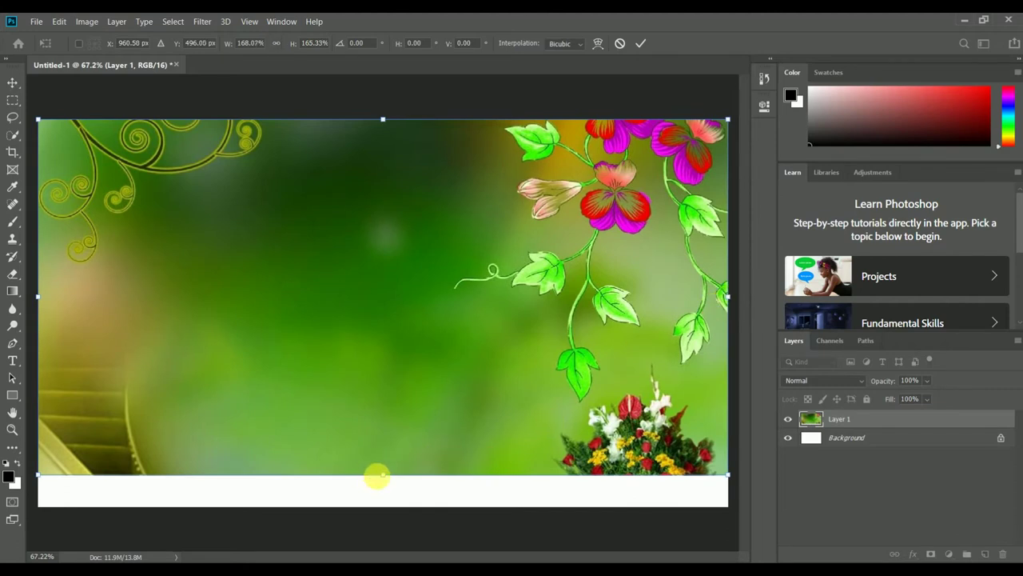
pyautogui.moveTo(384, 478); pyautogui.dragTo(383, 509)
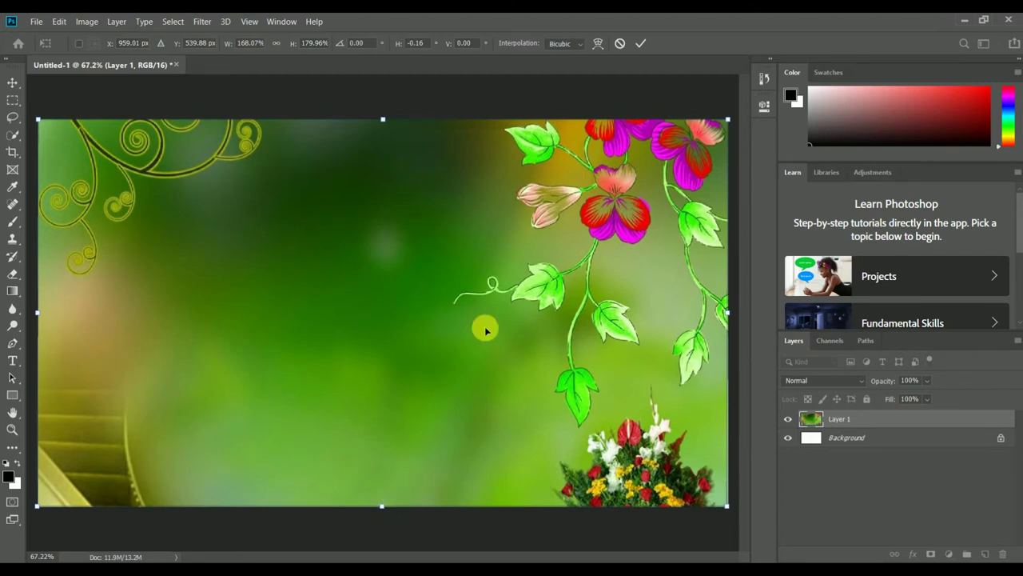
pyautogui.click(641, 45)
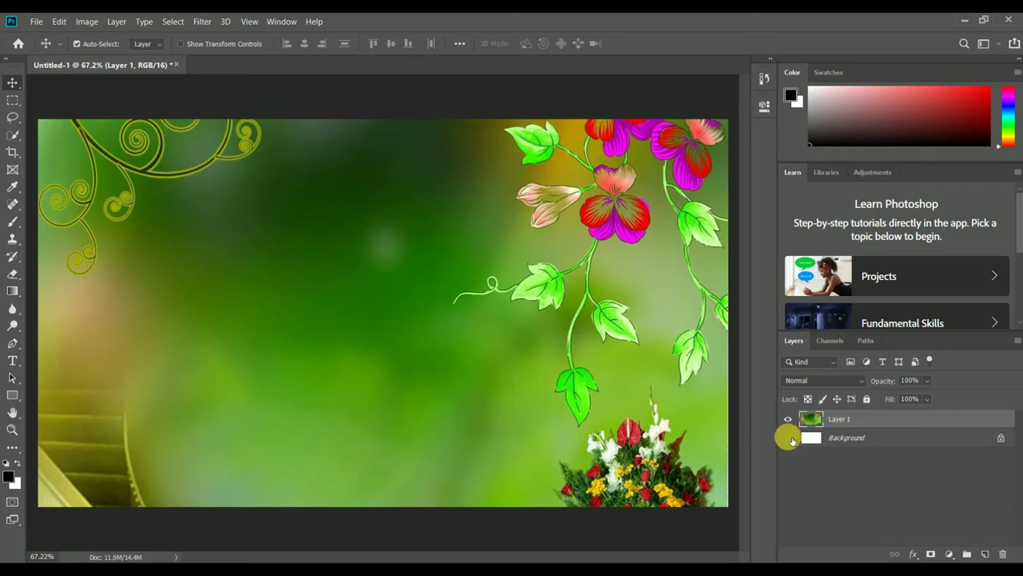
pyautogui.click(789, 438)
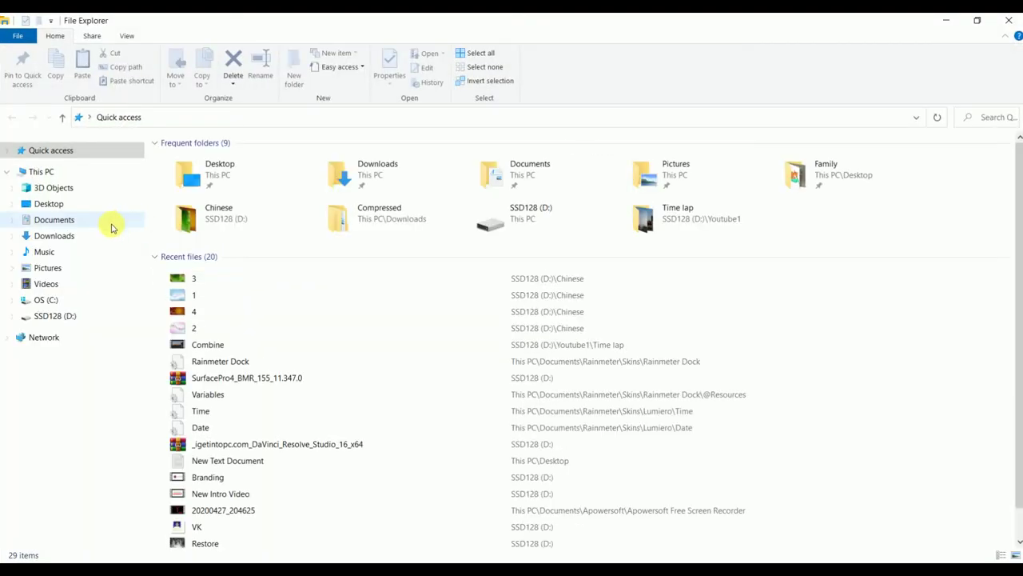
# Step: Open the first photo in subfolder 11 of the Chinese folder on SSD128 (D:)
pyautogui.click(52, 316)
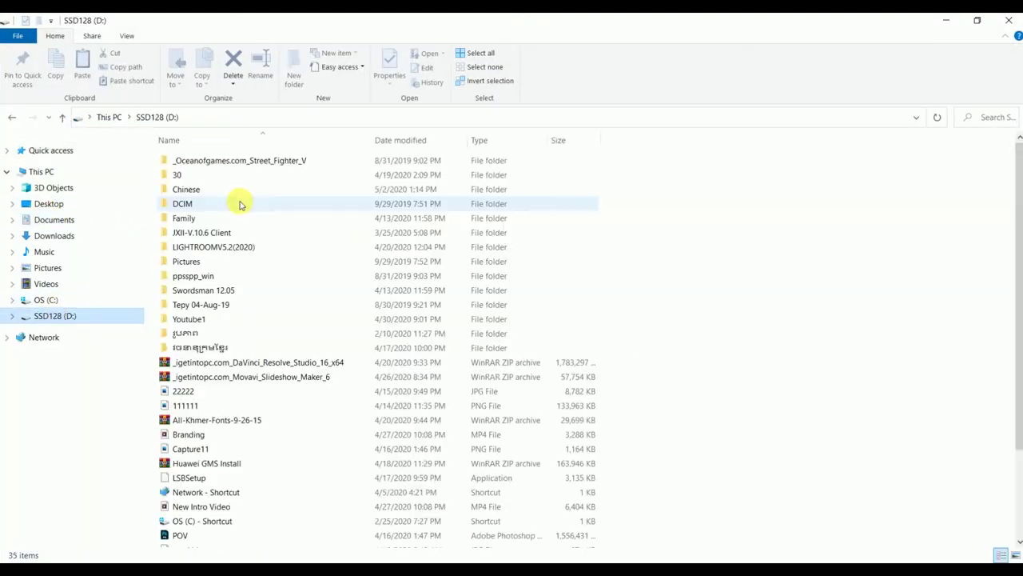
pyautogui.doubleClick(189, 190)
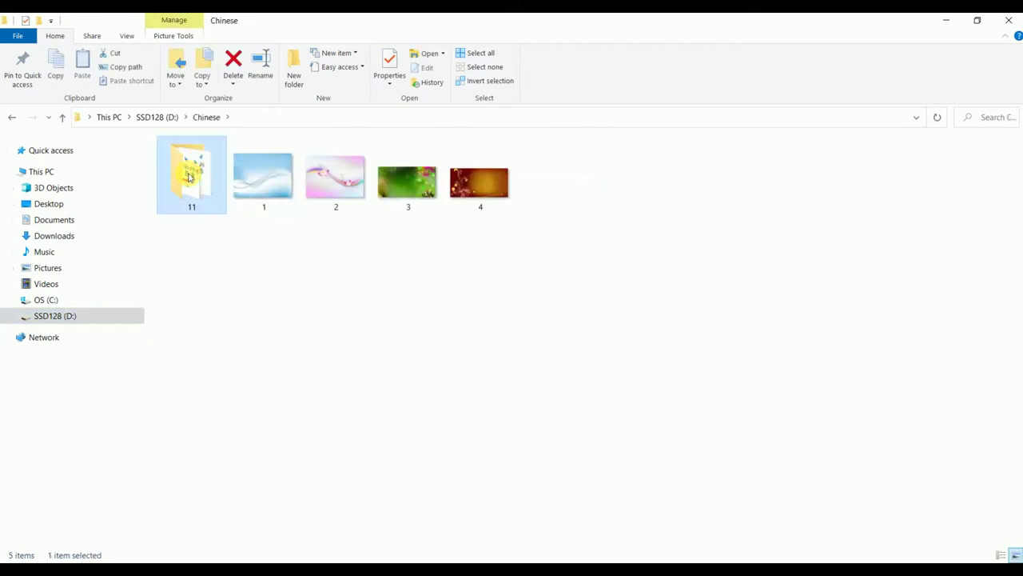
pyautogui.doubleClick(190, 180)
pyautogui.doubleClick(191, 181)
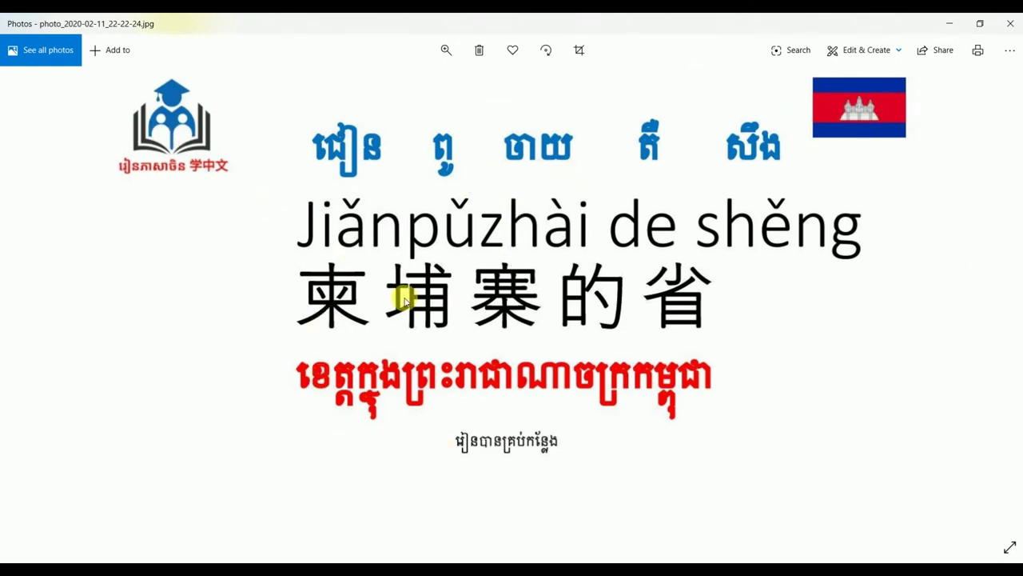
# Step: Close the Photos viewer to return to the Photoshop document
pyautogui.click(1010, 23)
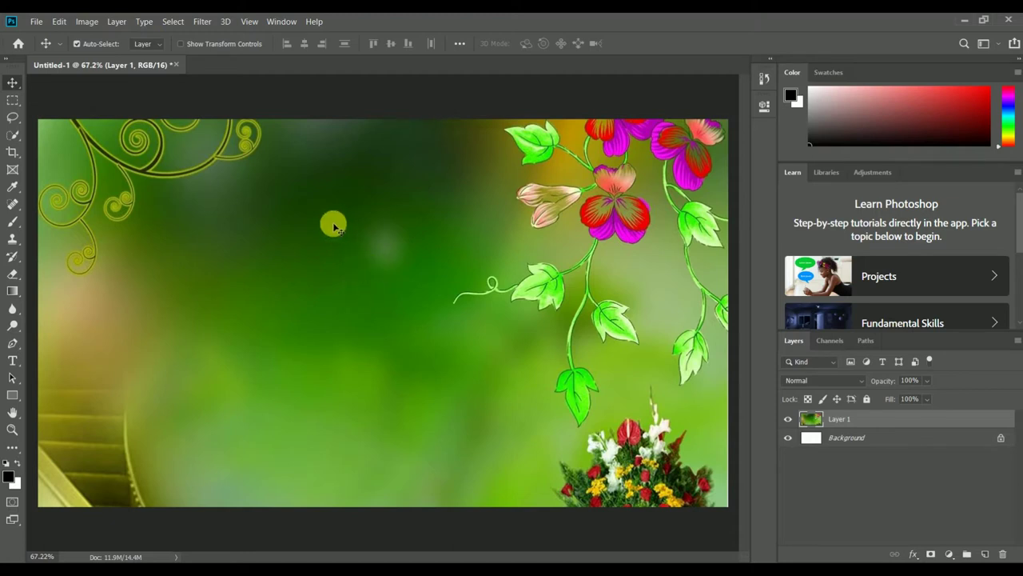
# Step: Bring up Image Size for the 1920 x 1080 px, 300 ppi document and show the Resample methods
pyautogui.click(86, 21)
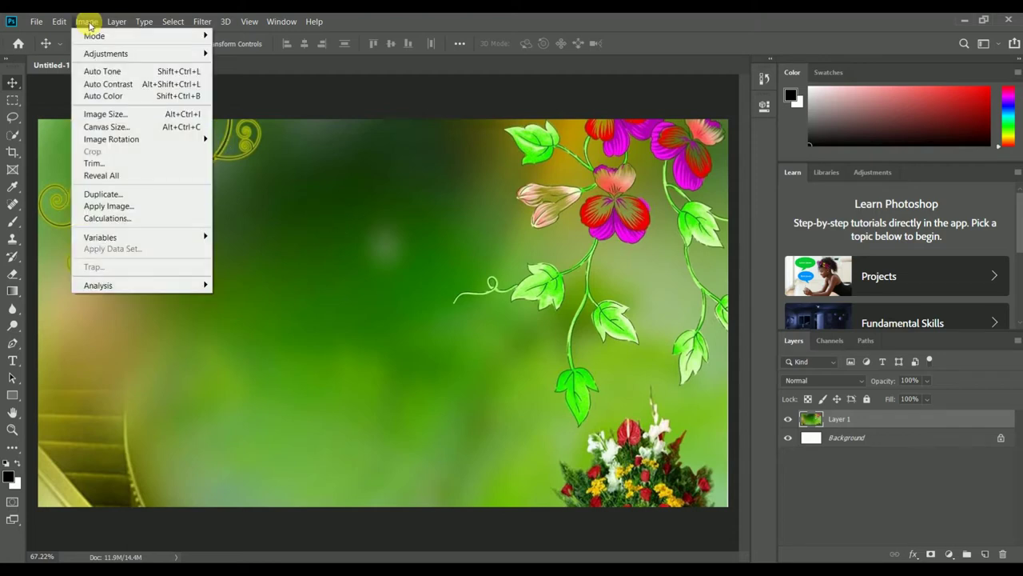
pyautogui.click(116, 118)
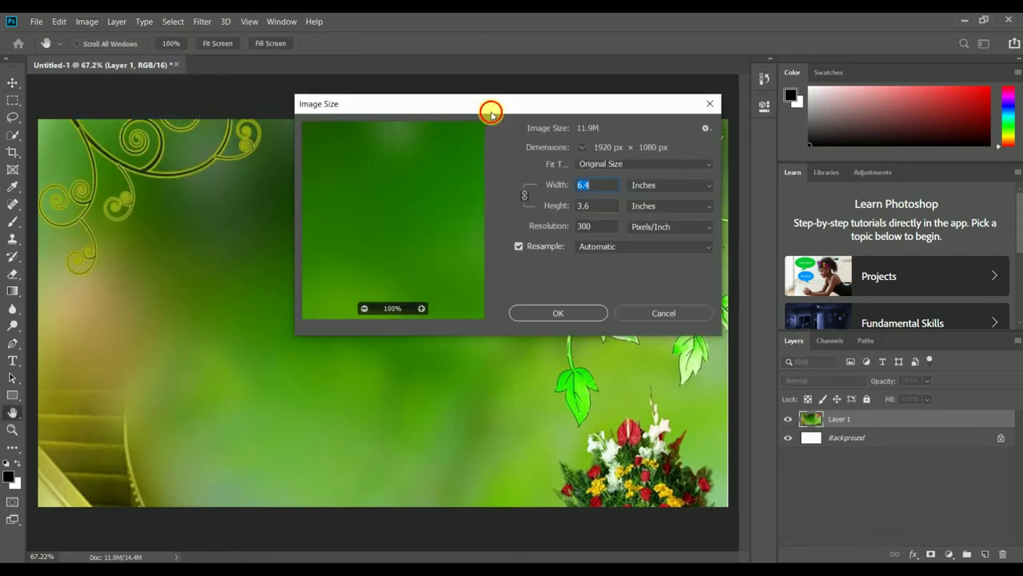
pyautogui.moveTo(491, 109); pyautogui.dragTo(423, 111)
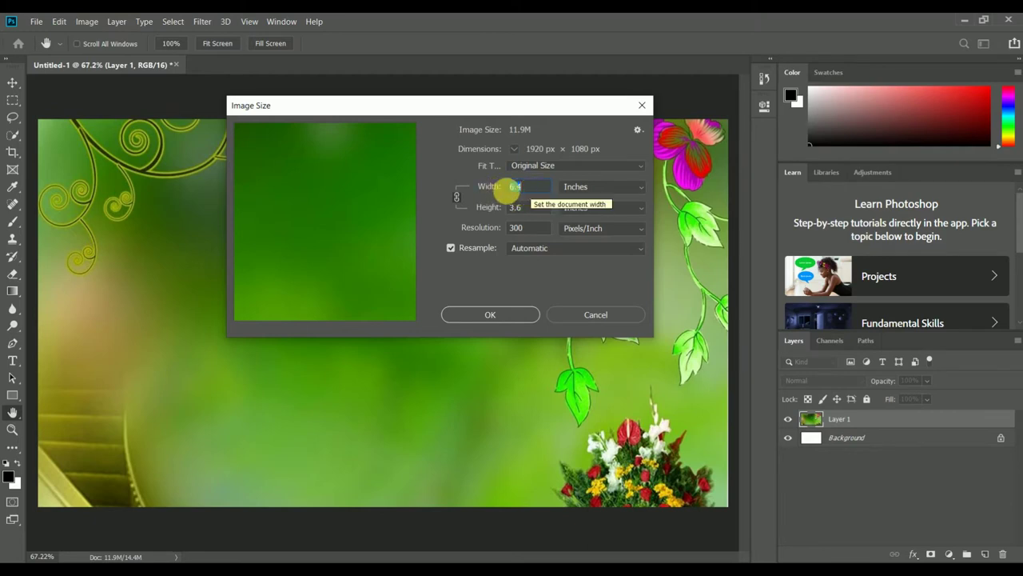
pyautogui.click(516, 228)
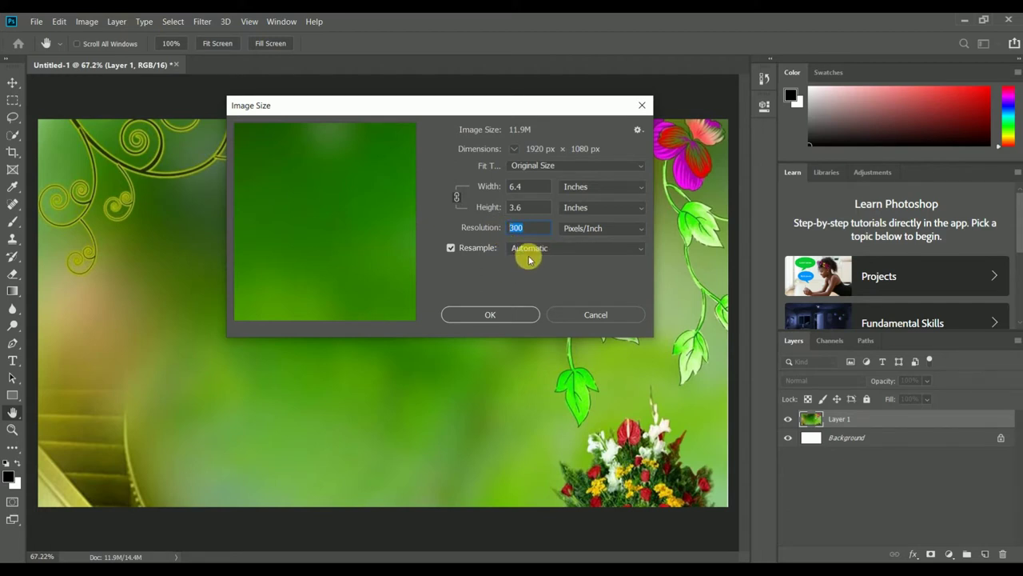
pyautogui.click(533, 247)
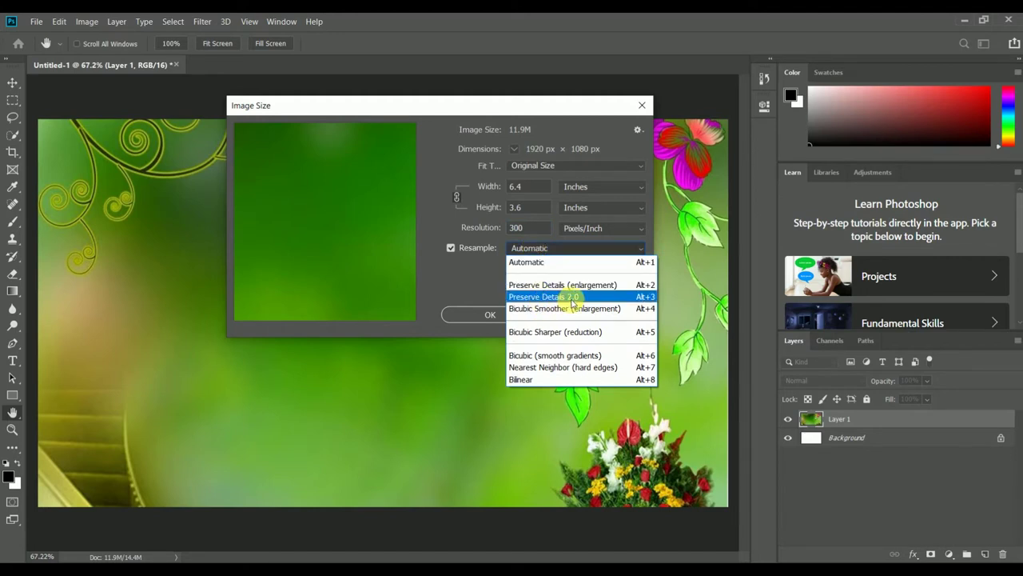
# Step: Resample to 30 inches wide using Preserve Details 2.0 with Reduce Noise at 10%
pyautogui.click(574, 304)
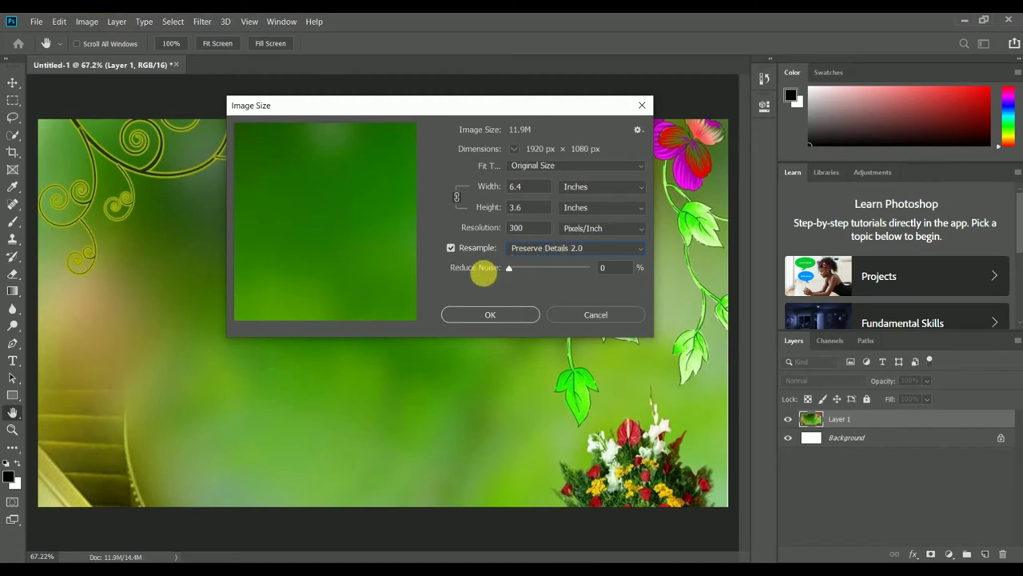
pyautogui.moveTo(508, 271); pyautogui.dragTo(527, 273)
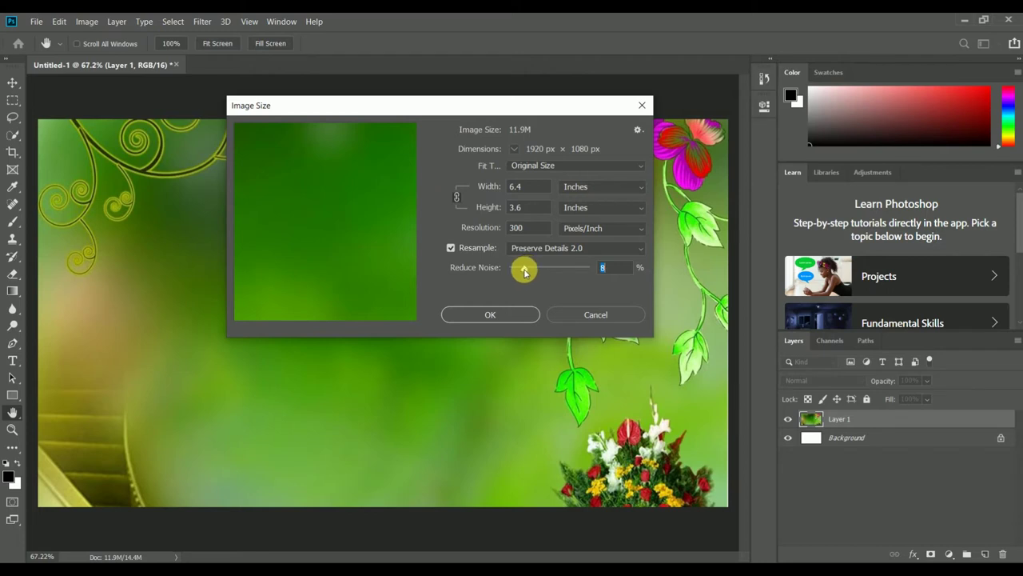
pyautogui.moveTo(527, 273); pyautogui.dragTo(529, 272)
pyautogui.doubleClick(540, 193)
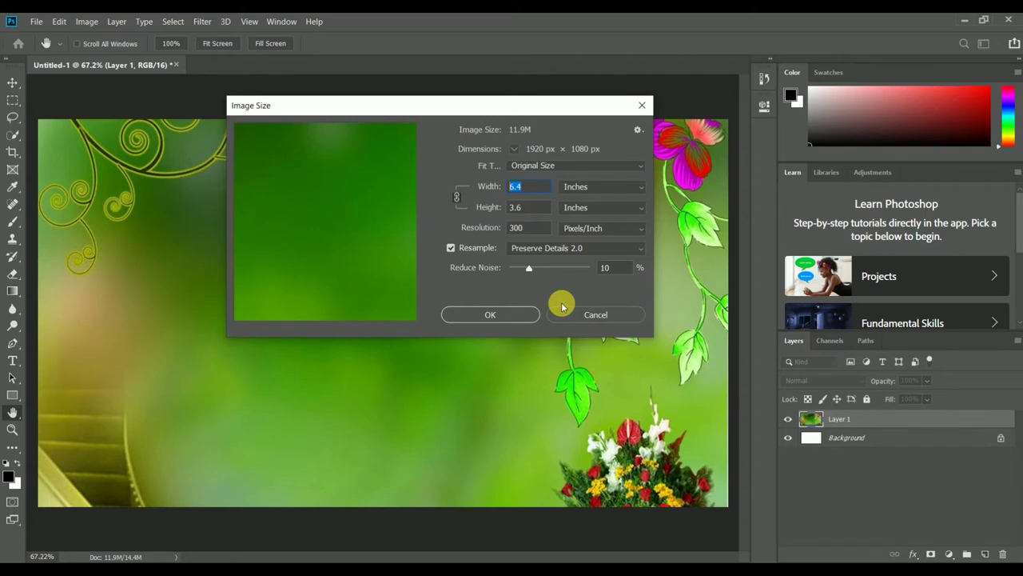
pyautogui.write('30')
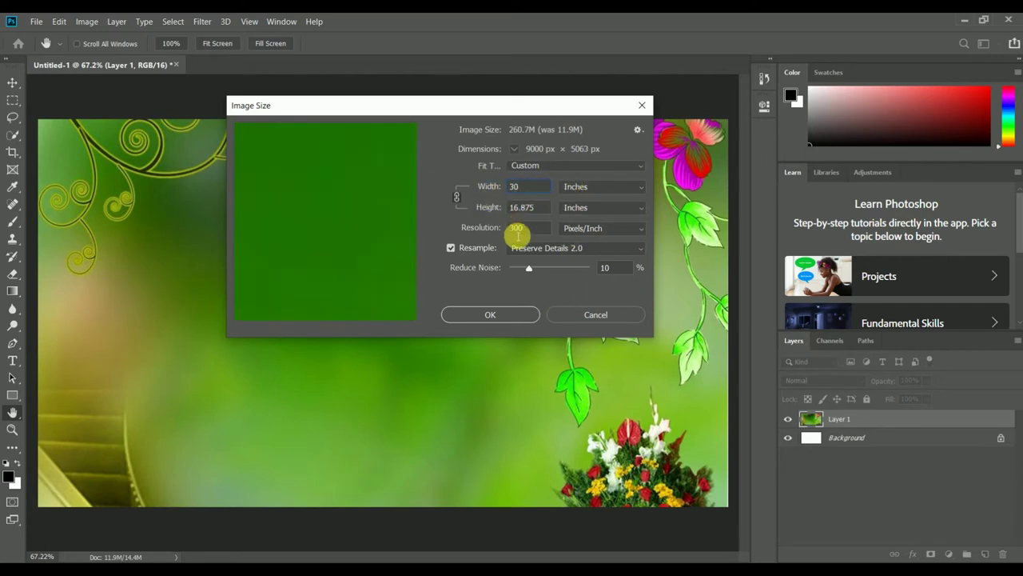
pyautogui.doubleClick(520, 188)
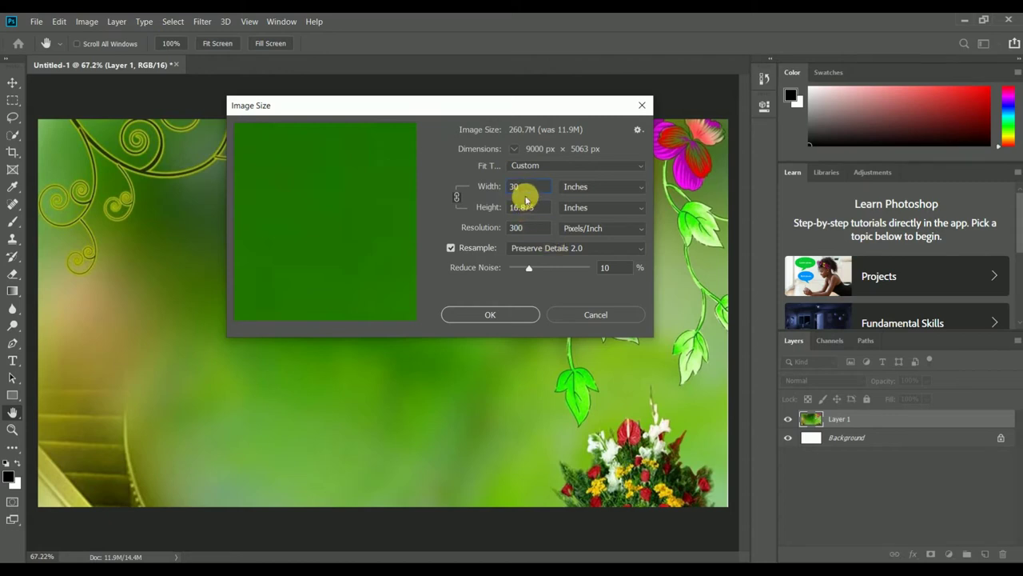
pyautogui.click(506, 319)
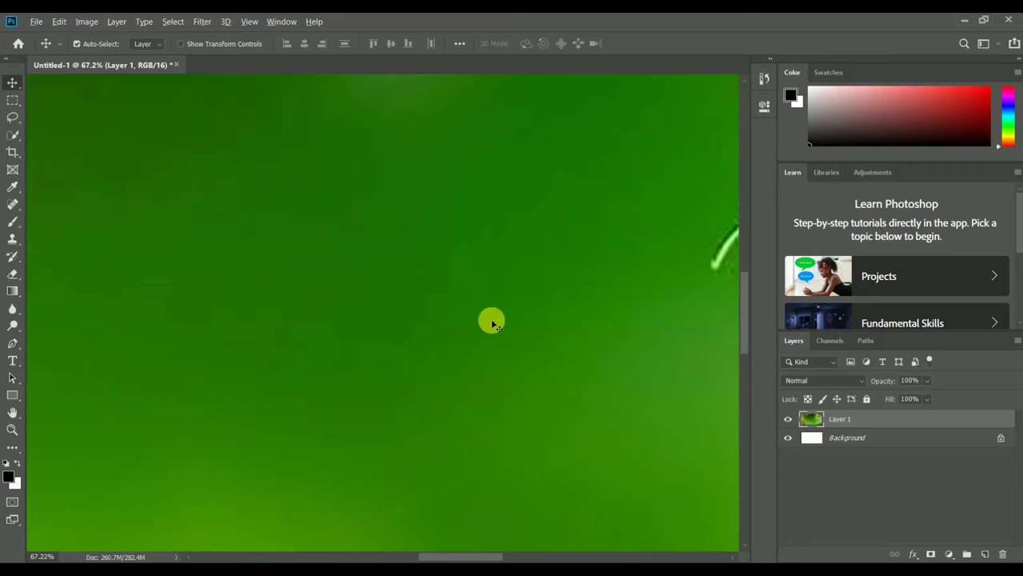
# Step: Place the green floral Layer 1 directly above Background, then deselect it
pyautogui.scroll(-2, 521, 319)
pyautogui.scroll(-2, 522, 320)
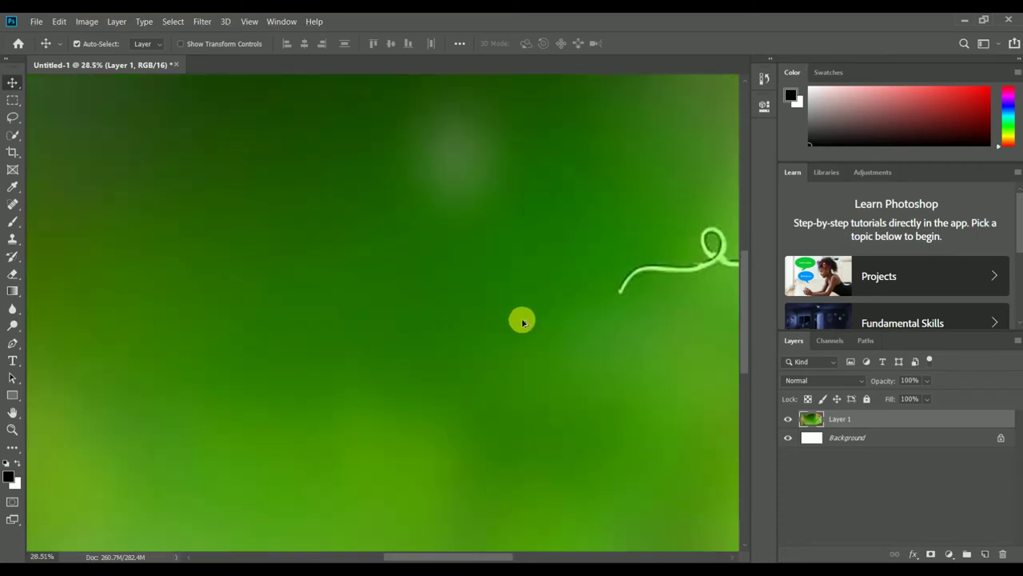
pyautogui.scroll(-3, 523, 322)
pyautogui.scroll(-1, 523, 323)
pyautogui.scroll(-1, 523, 322)
pyautogui.scroll(-1, 524, 323)
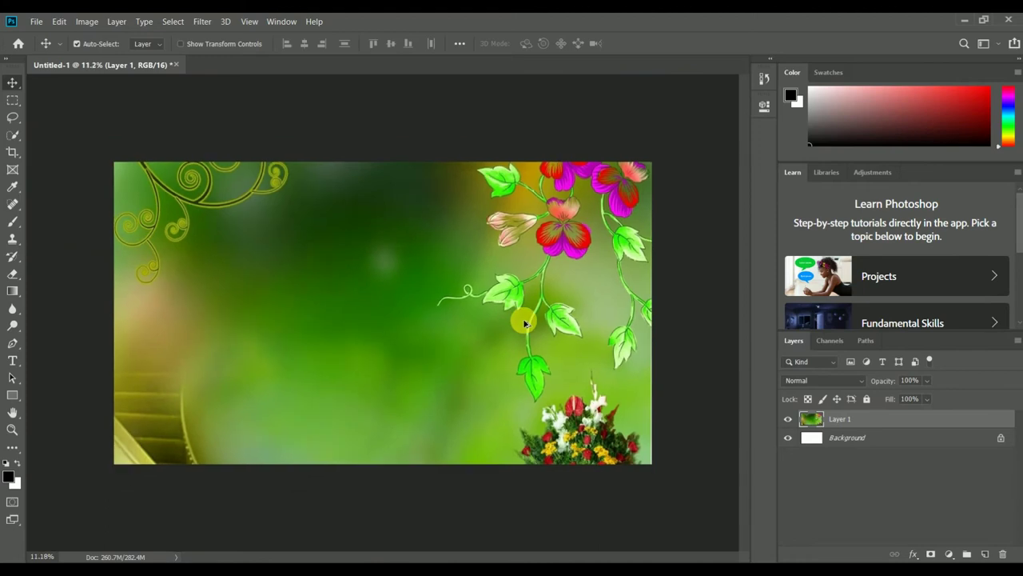
pyautogui.scroll(-1, 525, 323)
pyautogui.scroll(-1, 524, 322)
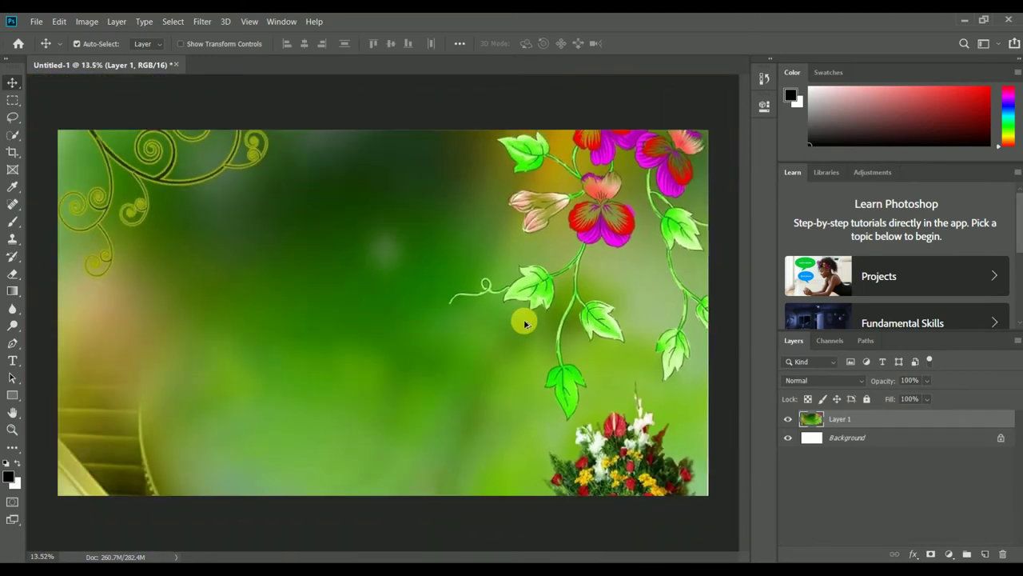
pyautogui.scroll(-1, 524, 322)
pyautogui.scroll(-1, 525, 323)
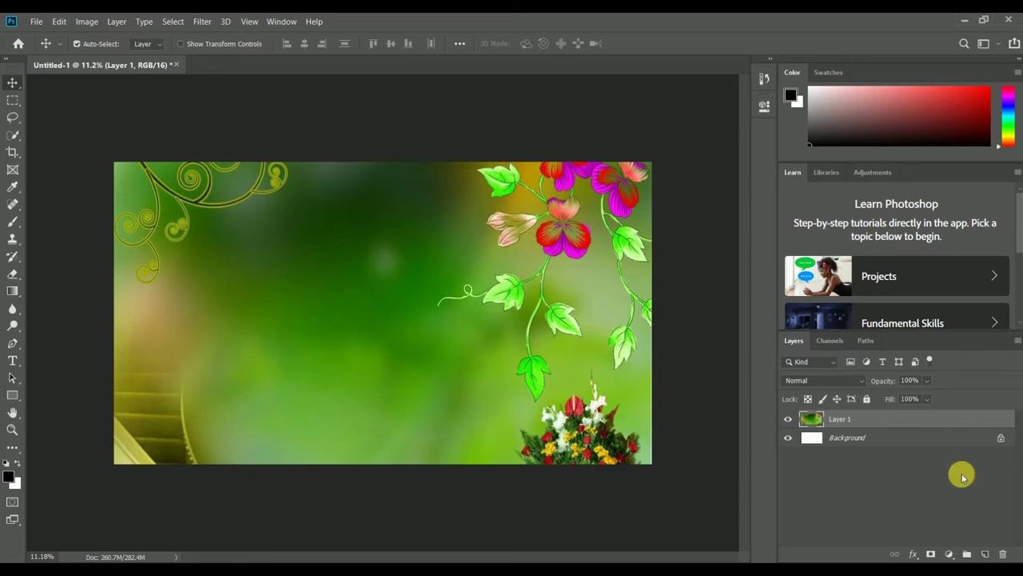
pyautogui.moveTo(850, 418); pyautogui.dragTo(854, 439)
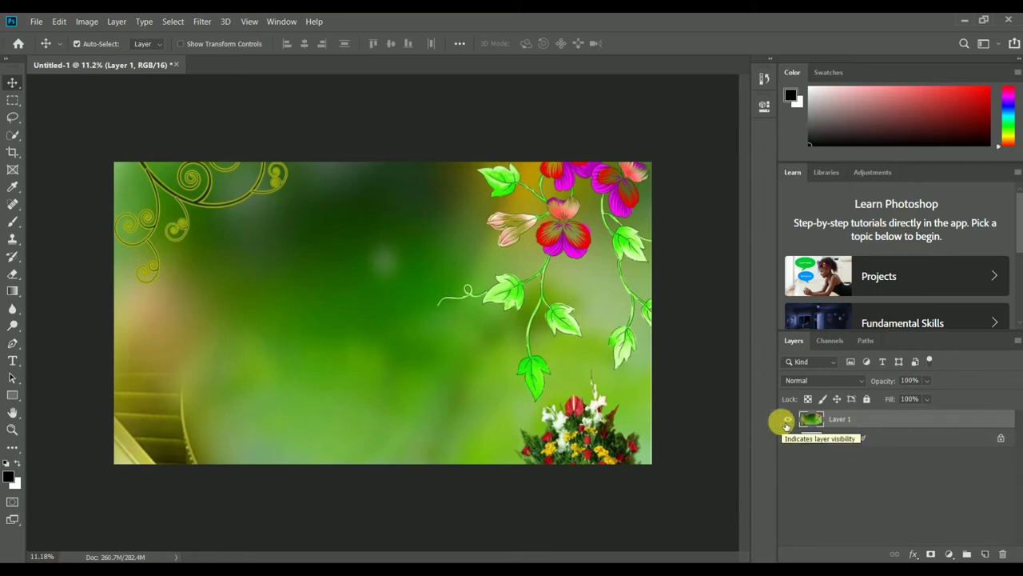
pyautogui.click(428, 131)
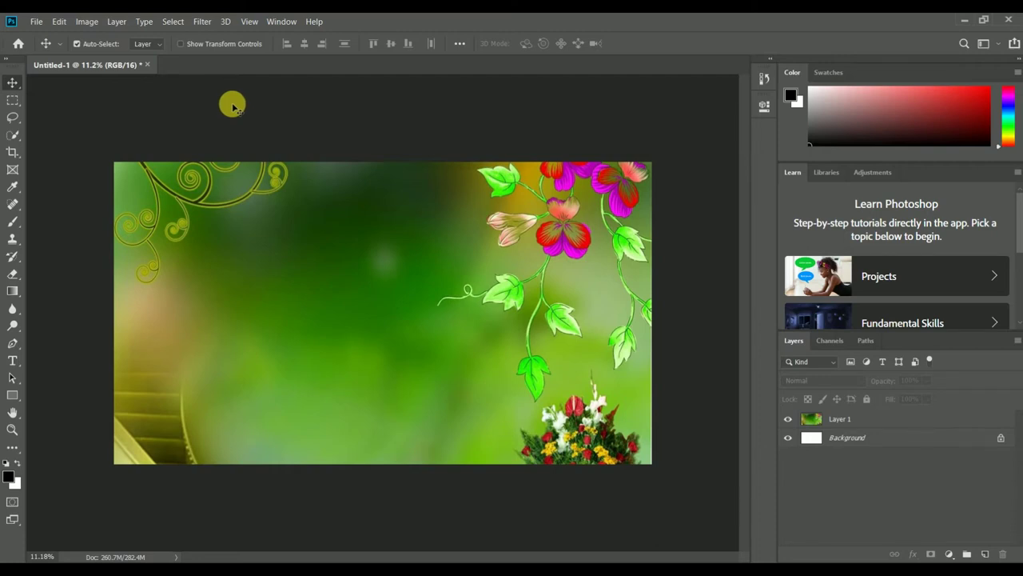
pyautogui.click(62, 22)
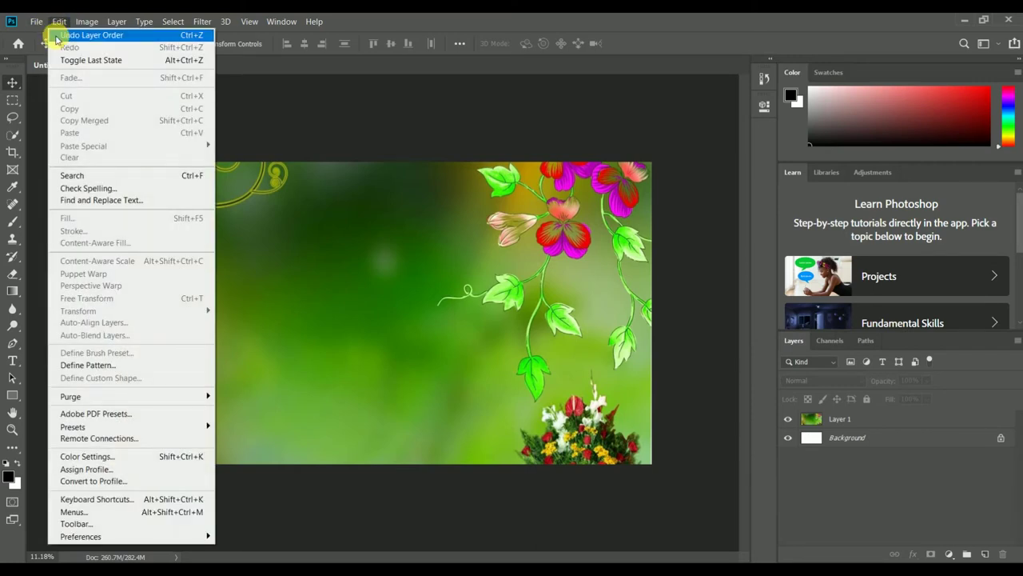
pyautogui.moveTo(81, 535)
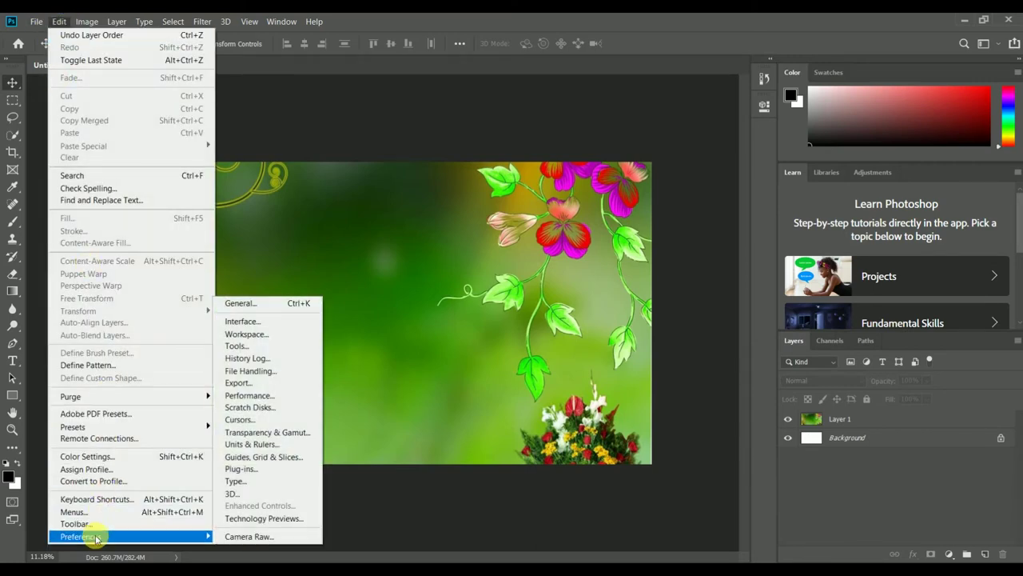
pyautogui.click(251, 482)
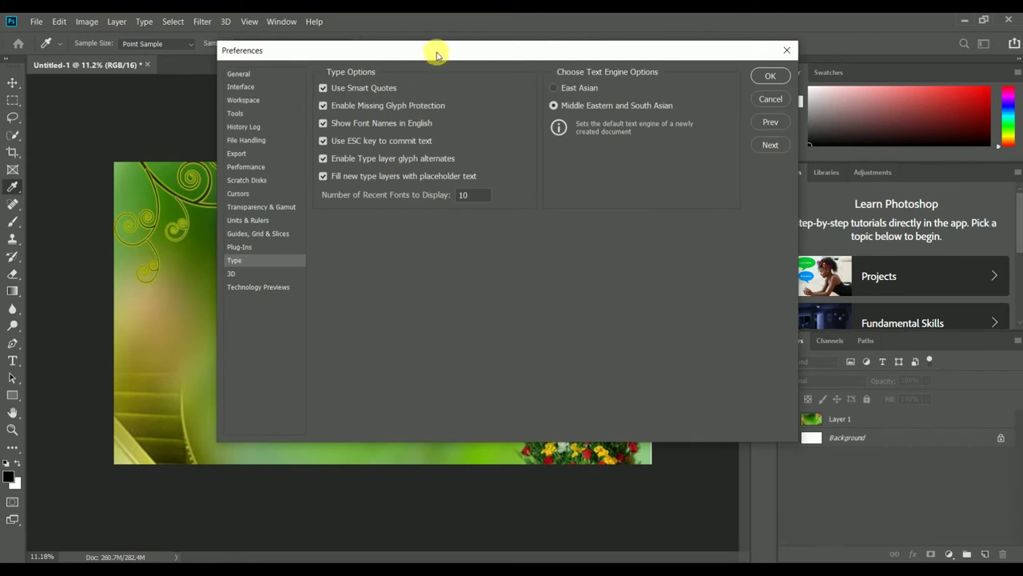
pyautogui.moveTo(429, 51); pyautogui.dragTo(349, 55)
pyautogui.click(474, 92)
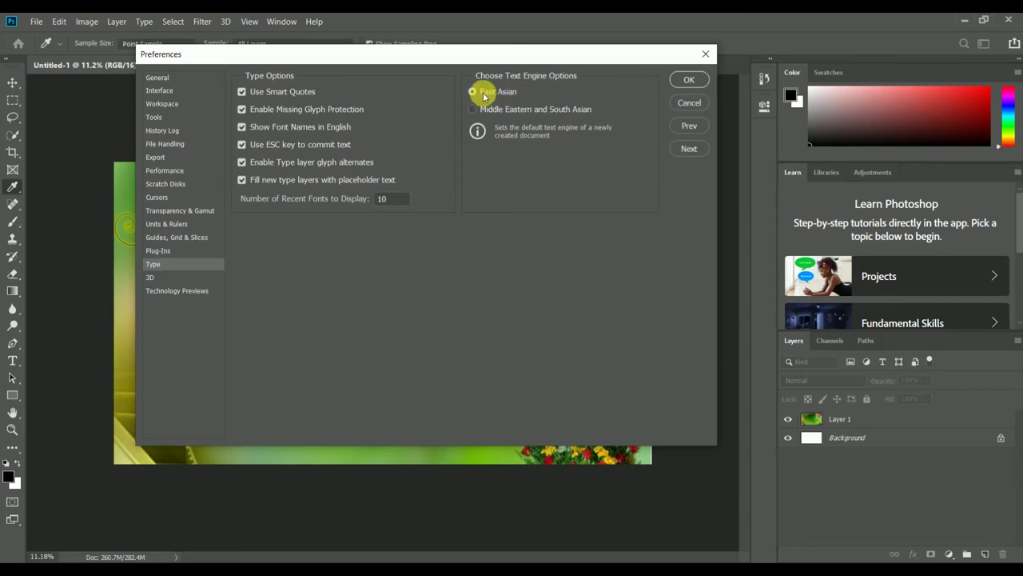
pyautogui.click(472, 110)
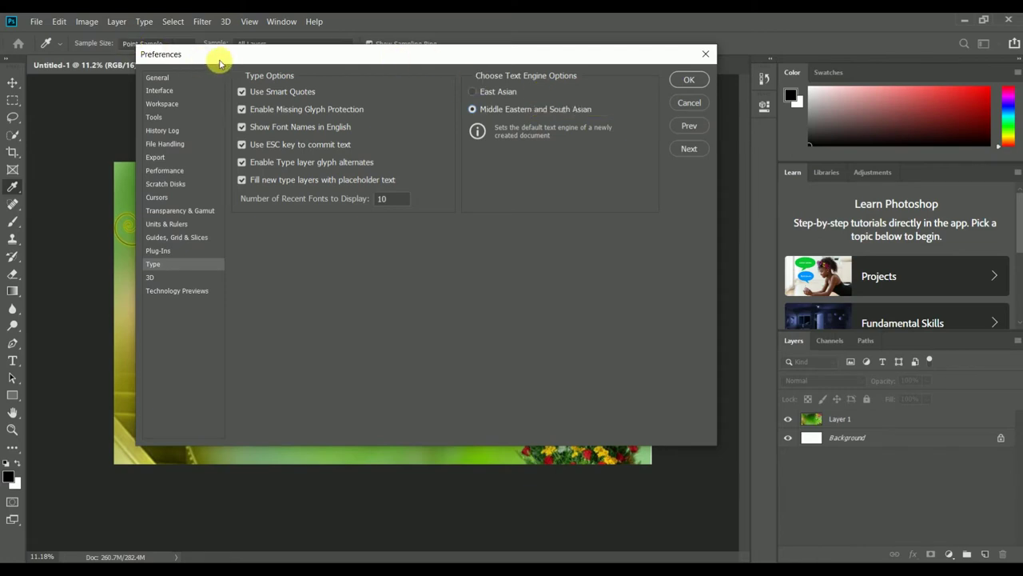
pyautogui.moveTo(275, 51); pyautogui.dragTo(259, 74)
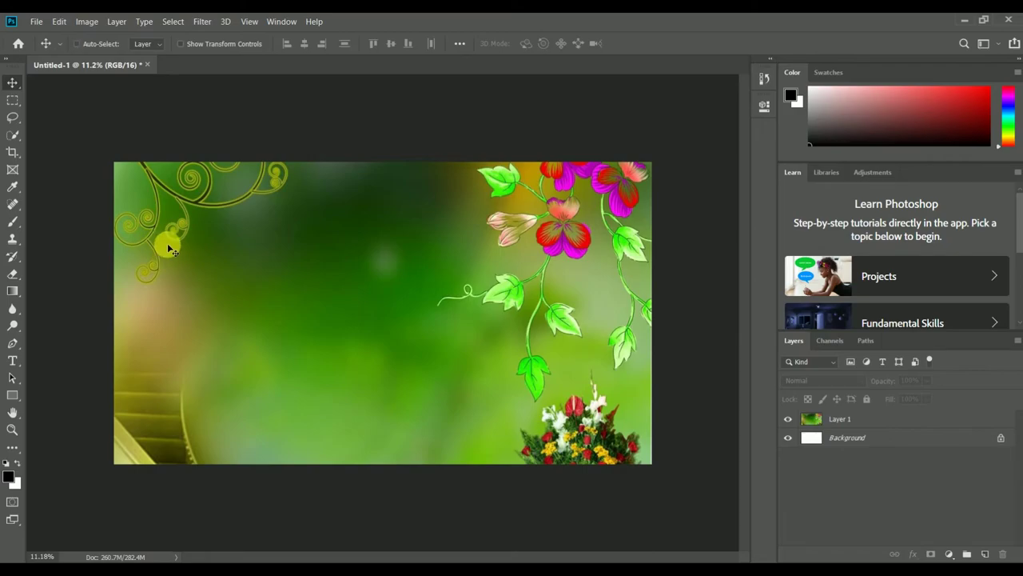
# Step: Open 4.jpg, copy it into Untitled-1 as Layer 2, and close 4.jpg
pyautogui.hotkey('ctrl', 'o')
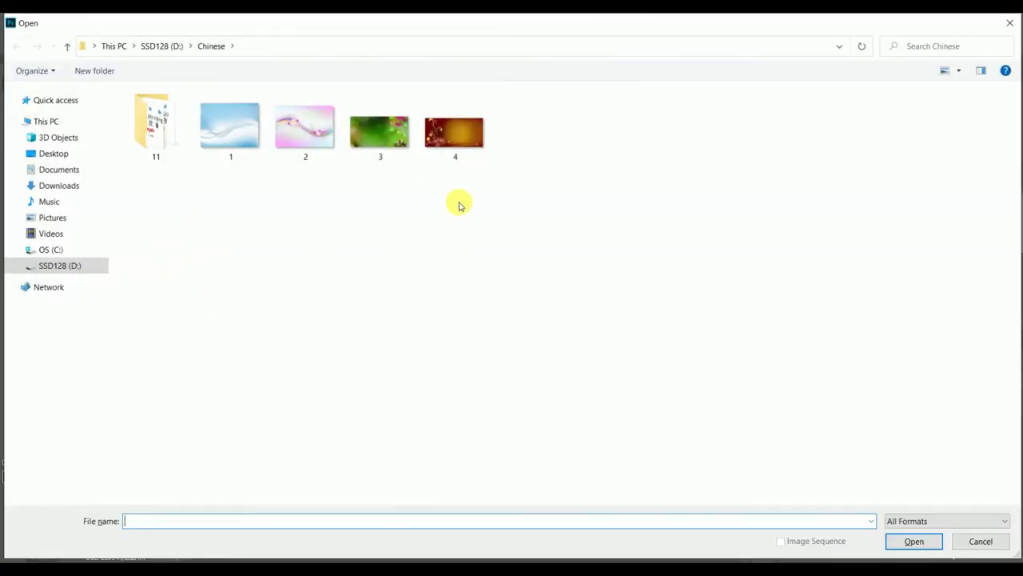
pyautogui.doubleClick(454, 132)
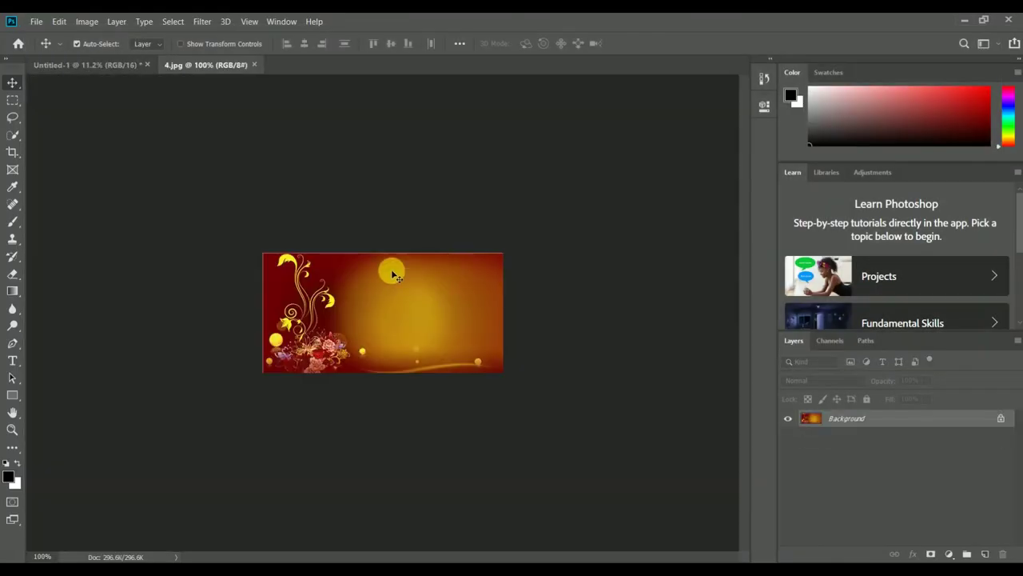
pyautogui.moveTo(206, 65)
pyautogui.mouseDown()
pyautogui.moveTo(512, 135)
pyautogui.moveTo(583, 126)
pyautogui.mouseUp()
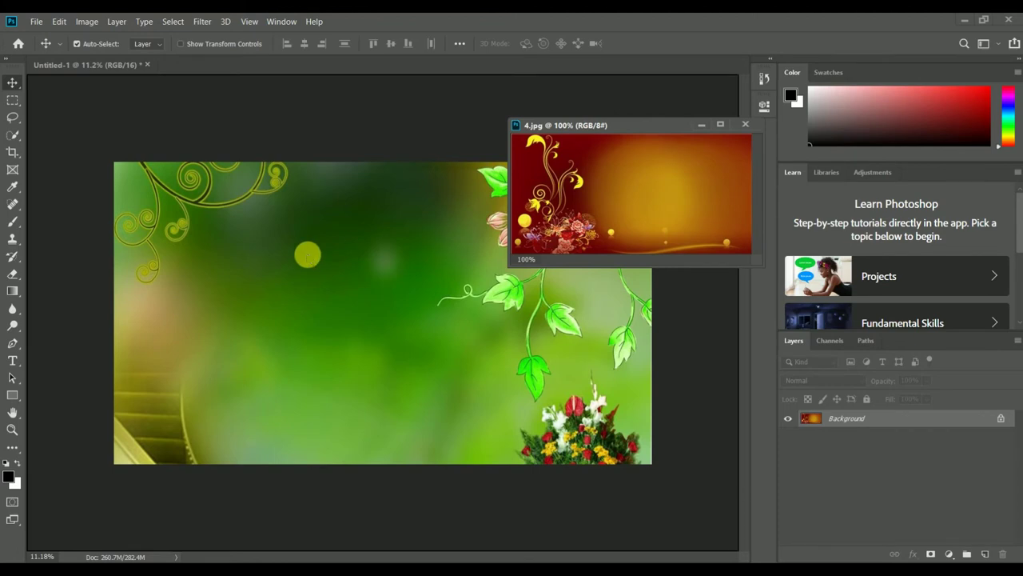
pyautogui.moveTo(308, 254); pyautogui.dragTo(308, 254)
pyautogui.click(522, 240)
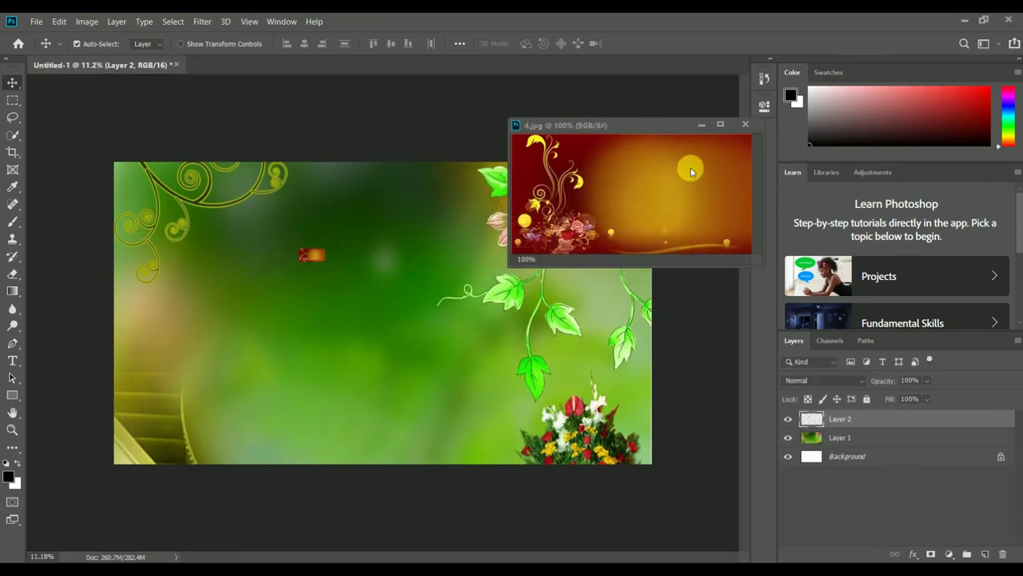
pyautogui.click(745, 124)
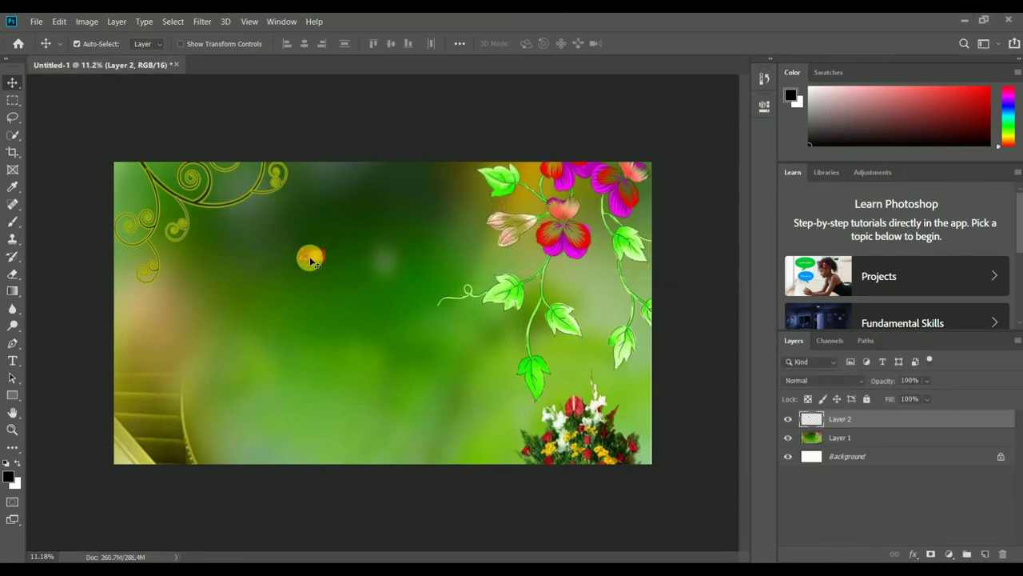
# Step: Resize Layer 2 into a small thumbnail near the top-left corner
pyautogui.moveTo(311, 257); pyautogui.dragTo(311, 270)
pyautogui.hotkey('ctrl', 't')
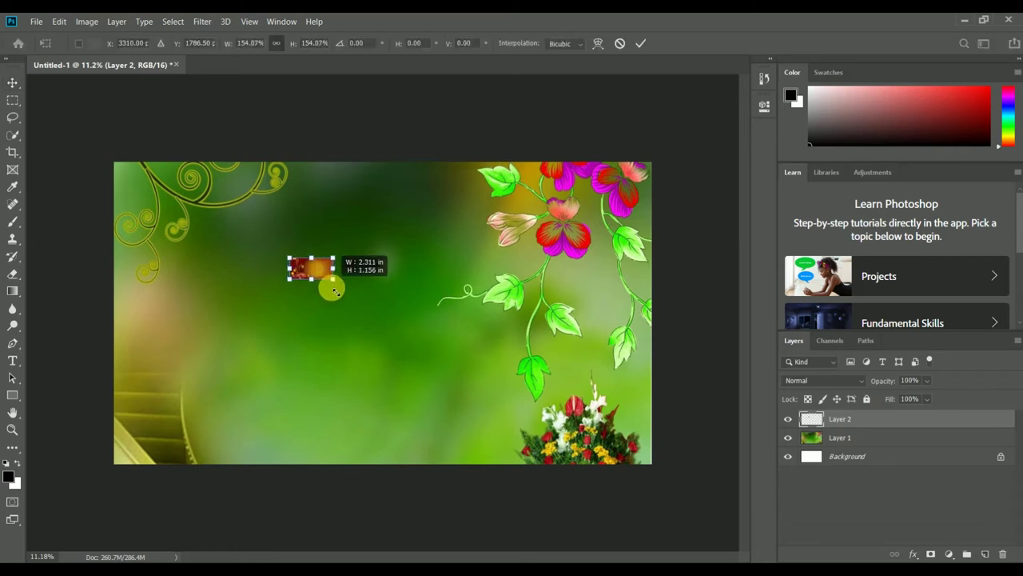
pyautogui.moveTo(325, 276)
pyautogui.mouseDown()
pyautogui.moveTo(343, 288)
pyautogui.moveTo(161, 192)
pyautogui.moveTo(200, 200)
pyautogui.moveTo(185, 197)
pyautogui.mouseUp()
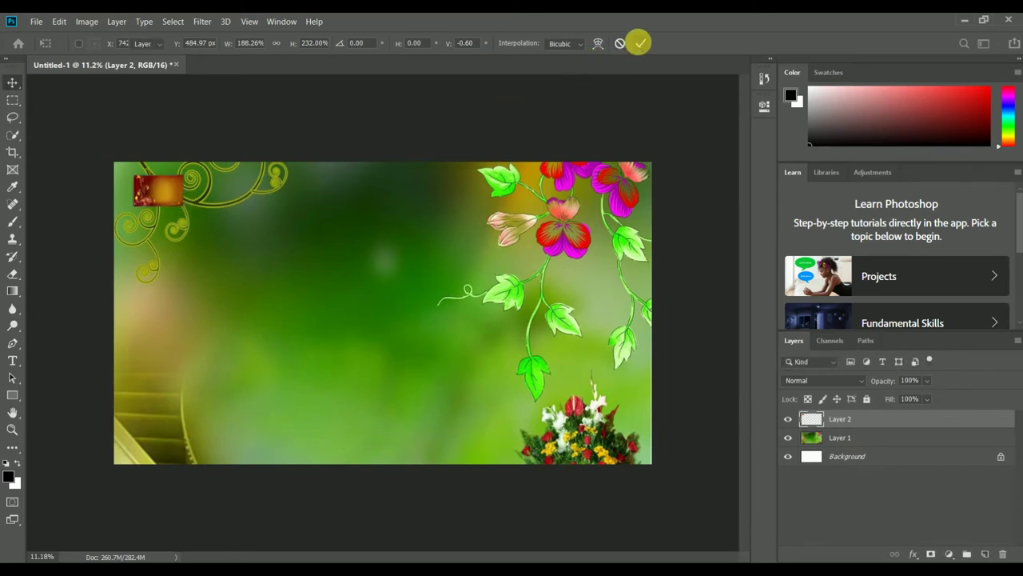
pyautogui.click(640, 43)
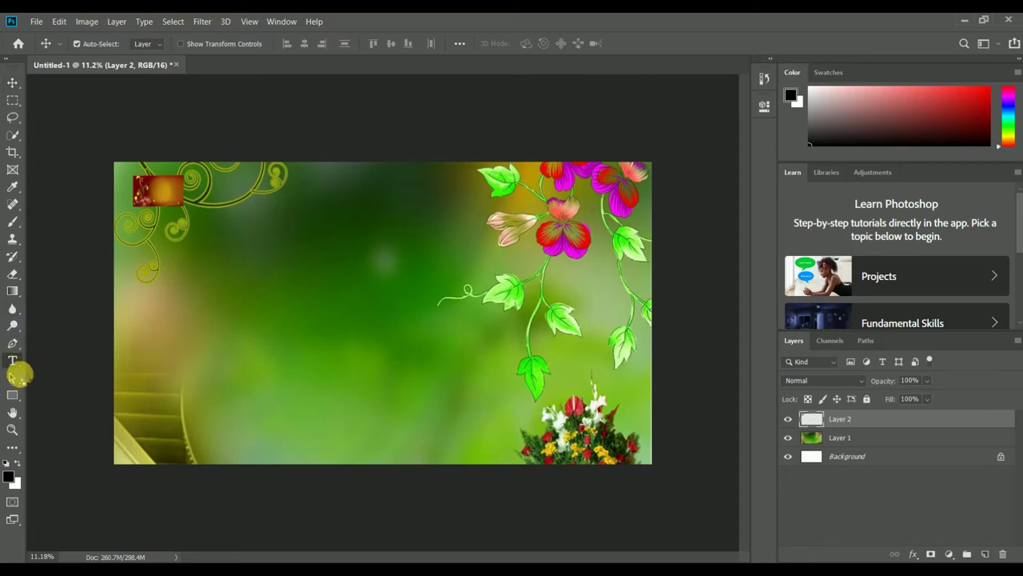
# Step: Start a new text layer in the upper-left area of the background
pyautogui.click(13, 364)
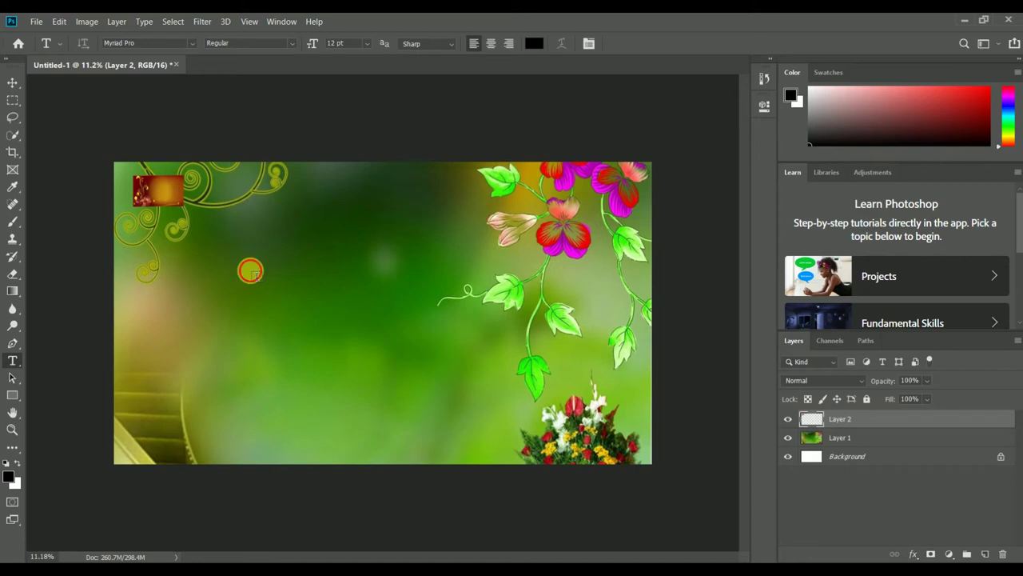
pyautogui.click(257, 275)
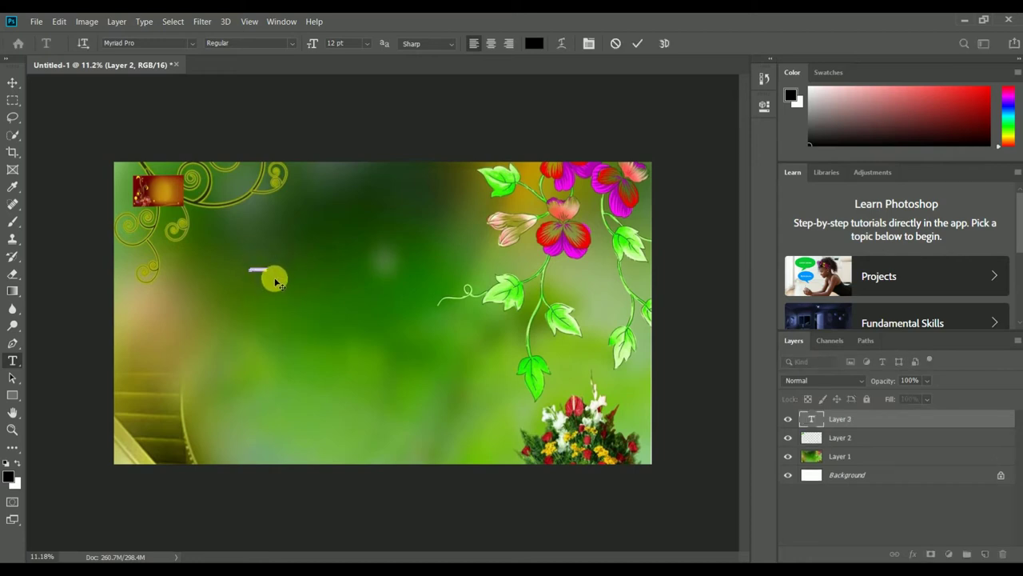
pyautogui.scroll(2, 274, 279)
pyautogui.scroll(2, 274, 280)
pyautogui.scroll(1, 271, 279)
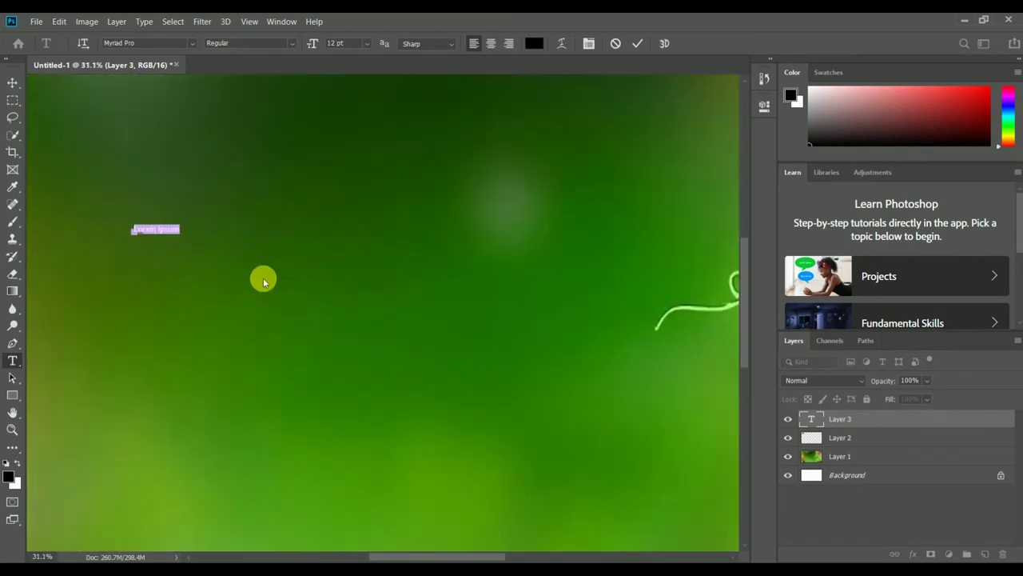
# Step: Replace the Lorem Ipsum placeholder with a Khmer word
pyautogui.doubleClick(160, 231)
pyautogui.press('ctrl')
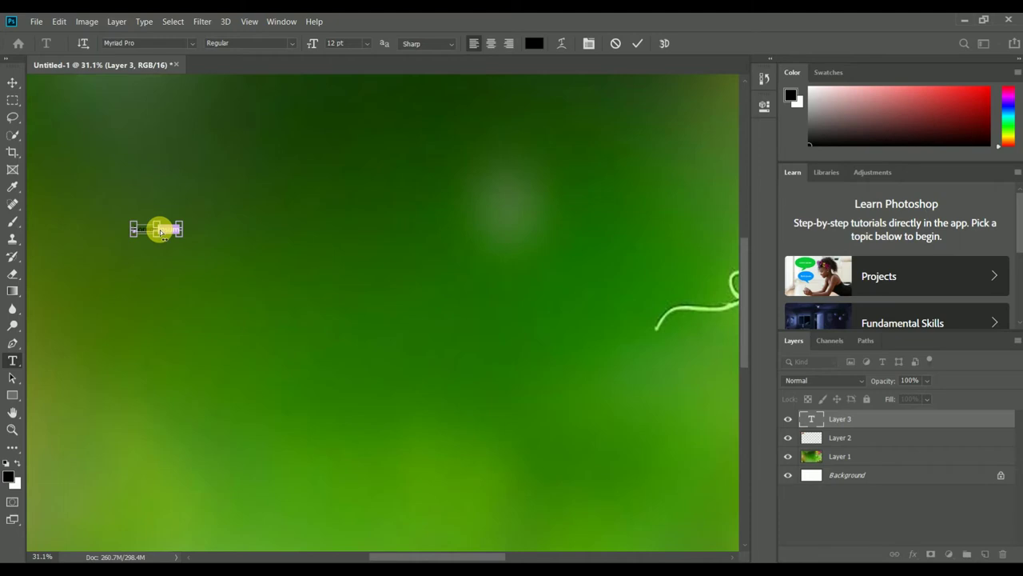
pyautogui.hotkey('ctrl', 'a')
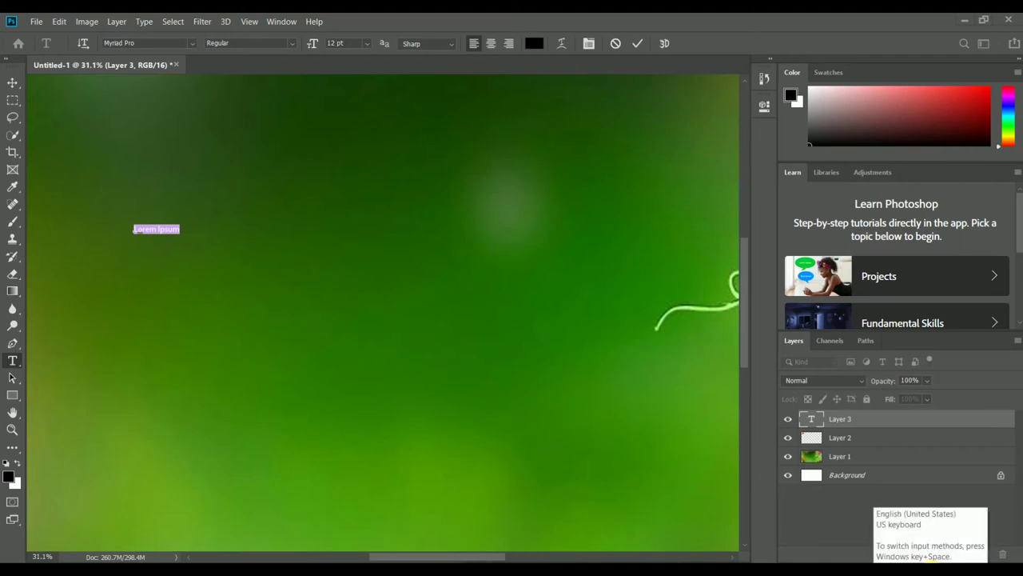
pyautogui.hotkey('alt', 'shift')
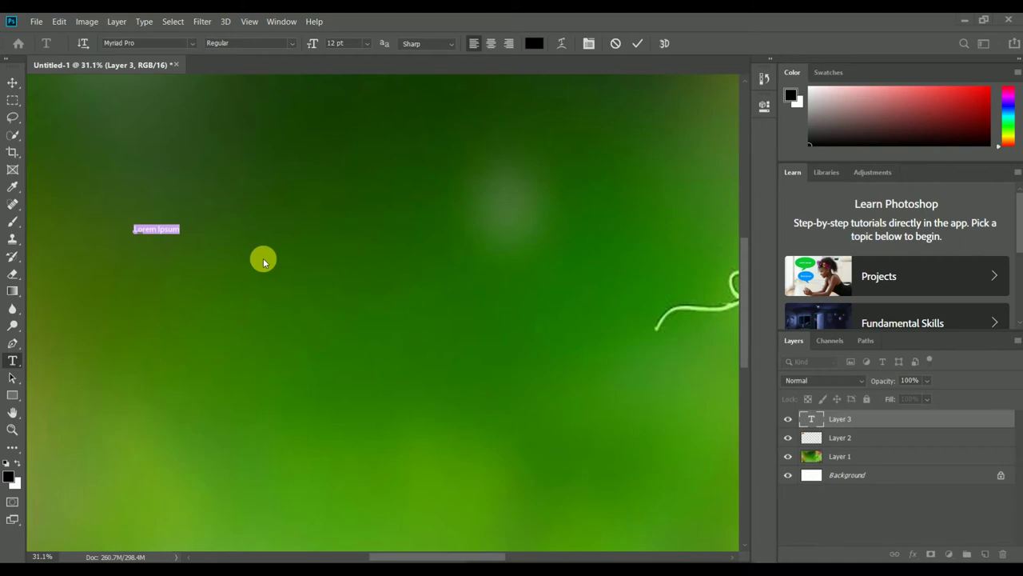
pyautogui.click(163, 231)
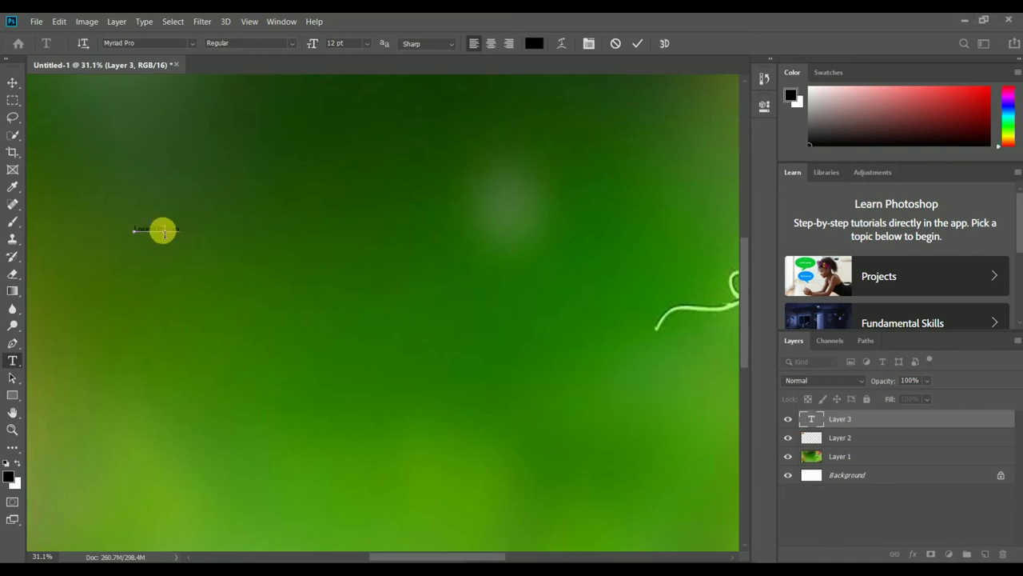
pyautogui.tripleClick(164, 233)
pyautogui.press('BackSpace')
pyautogui.hotkey('ctrl', 'a')
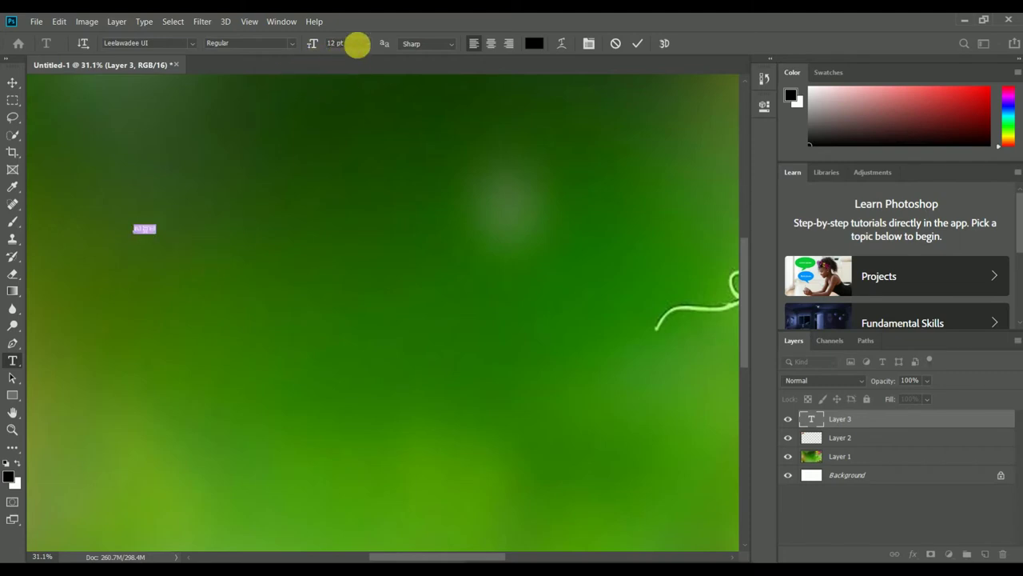
# Step: Set the Khmer text to 72 pt Regular with Strong anti-aliasing
pyautogui.click(366, 45)
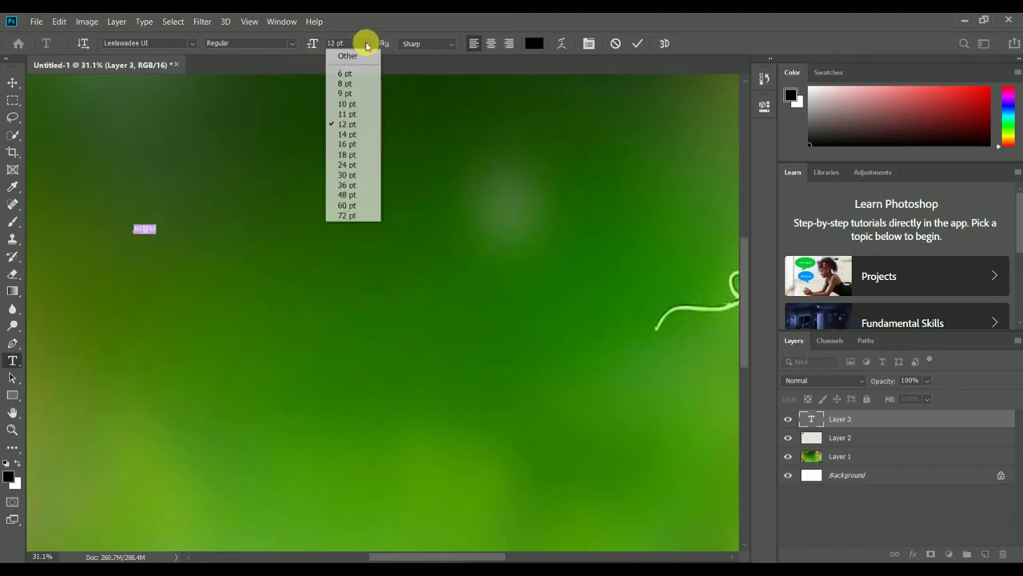
pyautogui.click(344, 174)
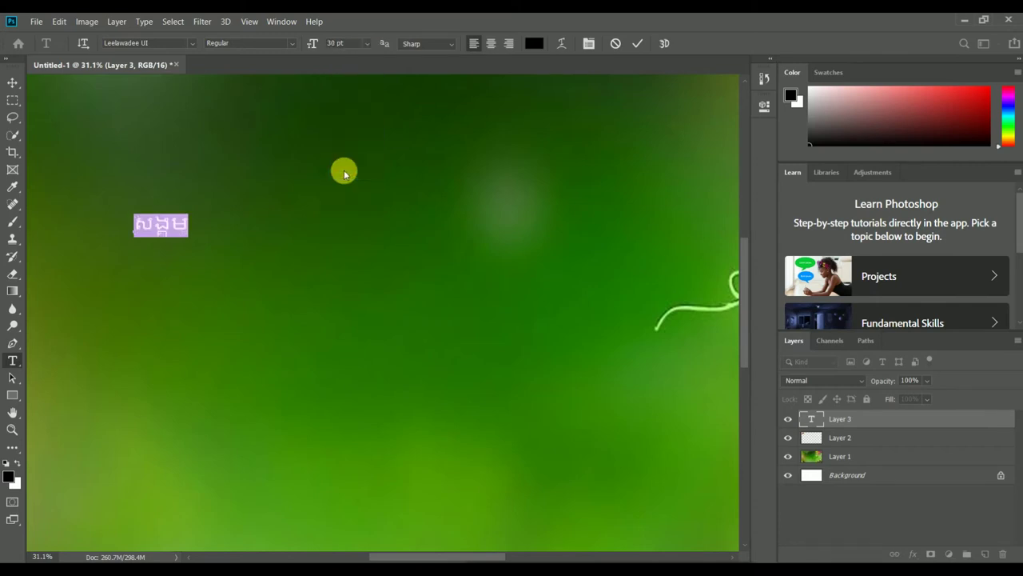
pyautogui.click(367, 44)
pyautogui.click(347, 214)
pyautogui.click(293, 45)
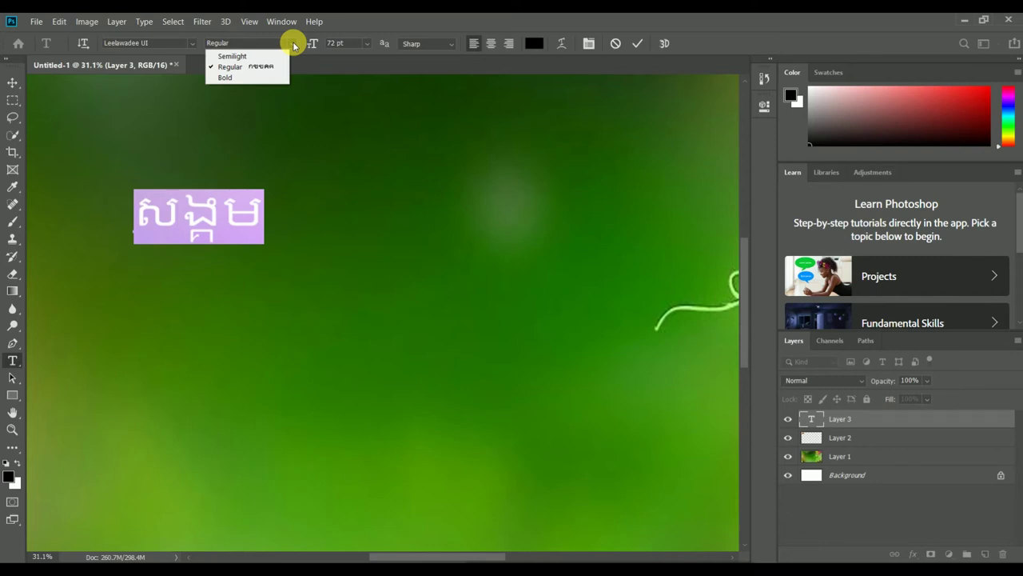
pyautogui.click(320, 27)
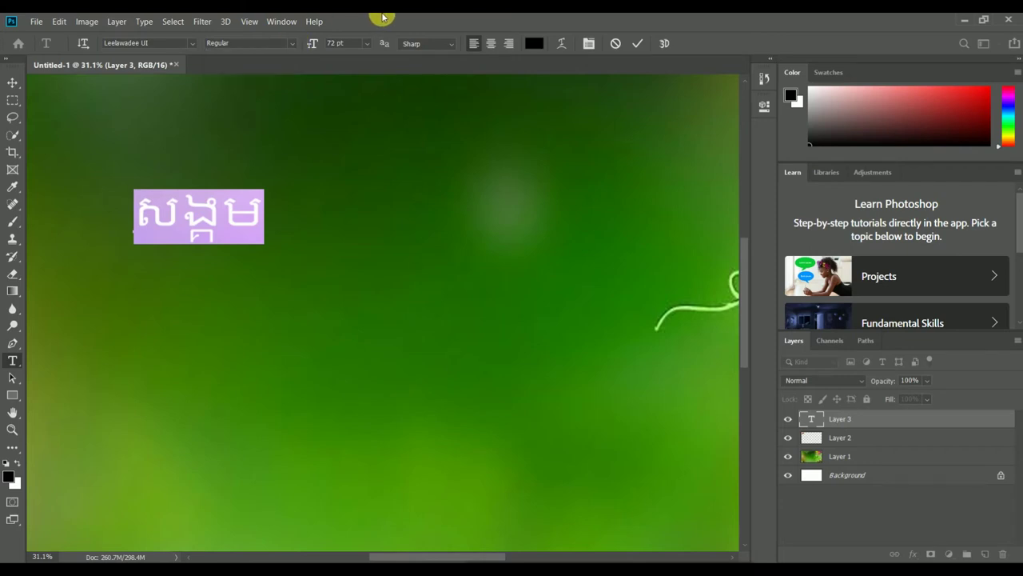
pyautogui.click(451, 43)
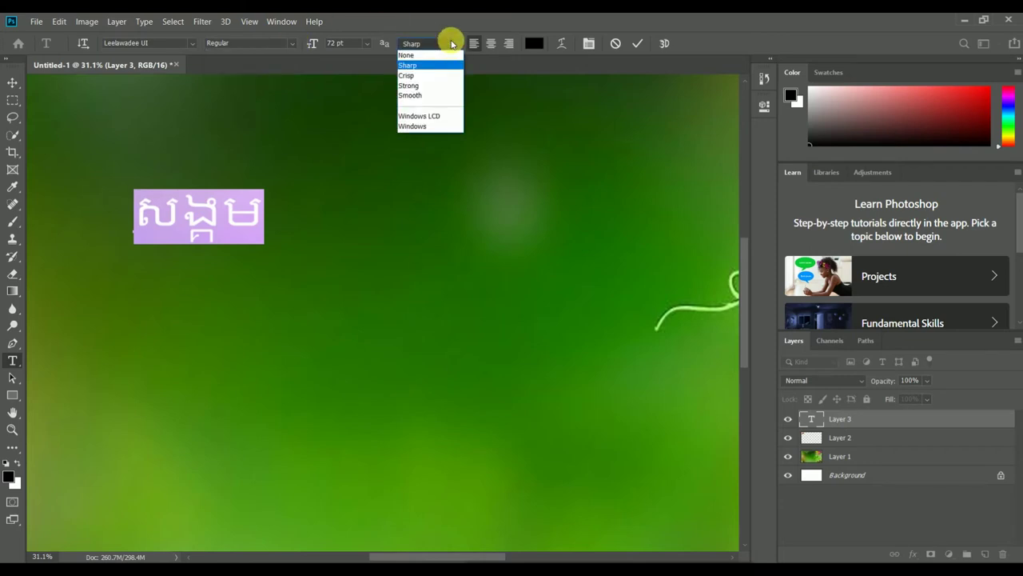
pyautogui.click(434, 96)
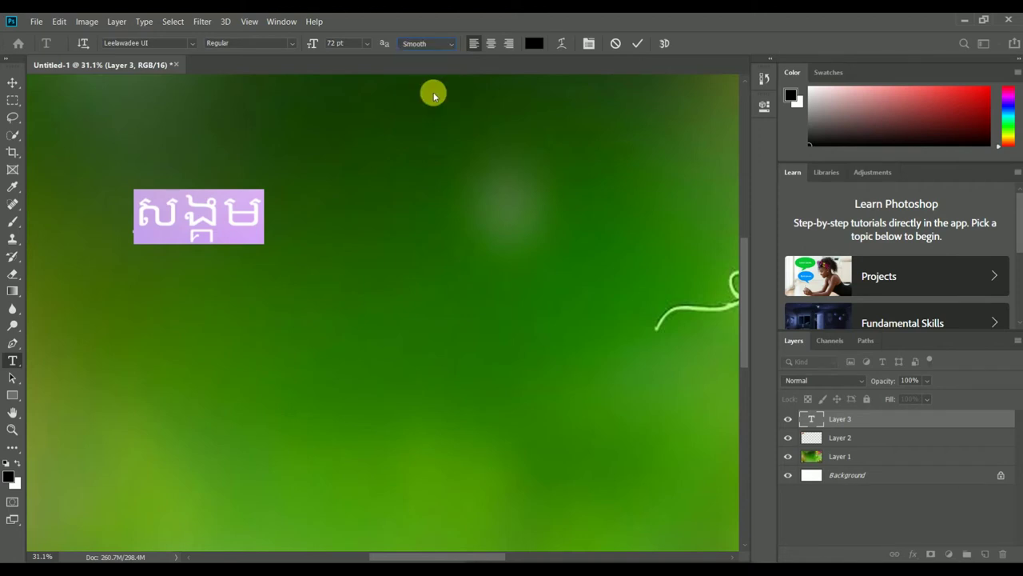
pyautogui.click(450, 44)
pyautogui.click(429, 86)
# Step: Colour the Khmer text bright yellow
pyautogui.click(534, 44)
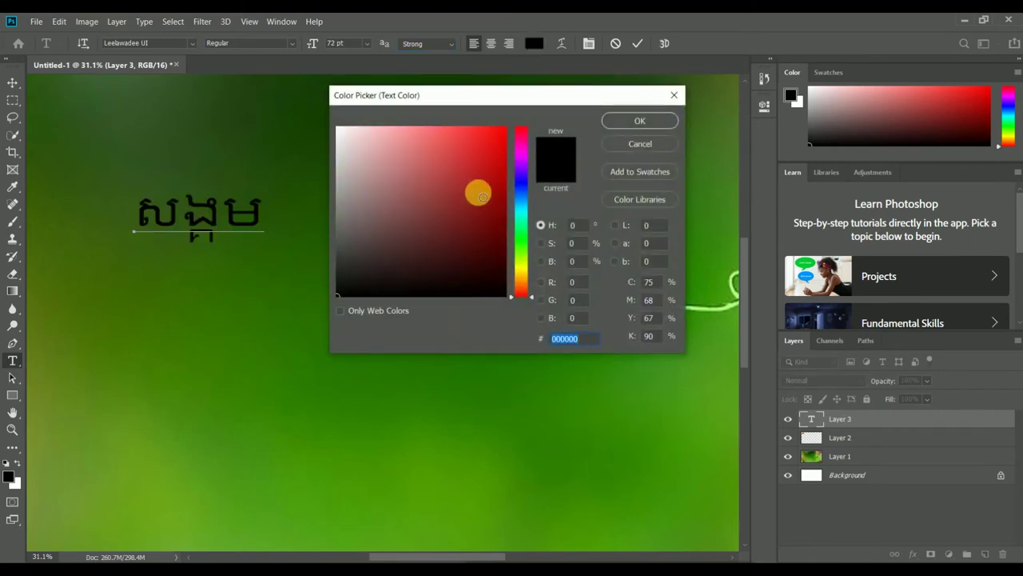
pyautogui.click(520, 263)
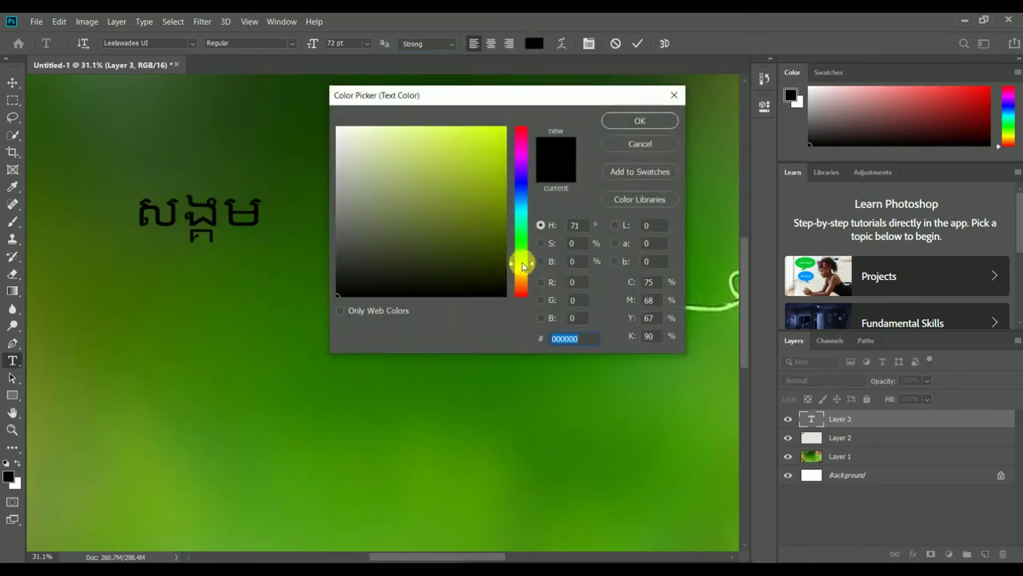
pyautogui.click(520, 272)
pyautogui.click(499, 151)
pyautogui.click(631, 121)
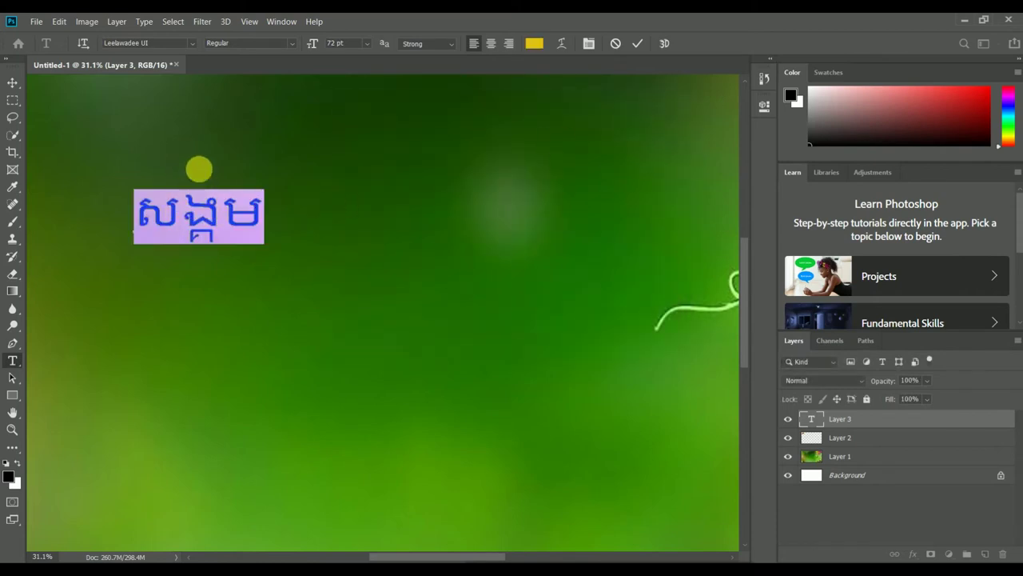
# Step: Change the Khmer text's font to Khmer Sharp Bold
pyautogui.click(192, 44)
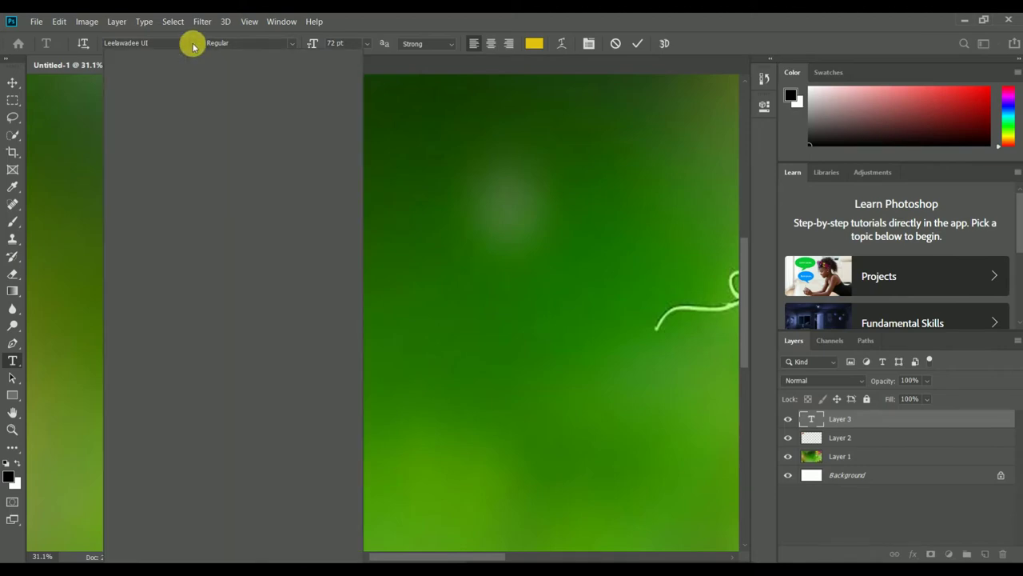
pyautogui.scroll(-5, 190, 272)
pyautogui.scroll(-2, 192, 223)
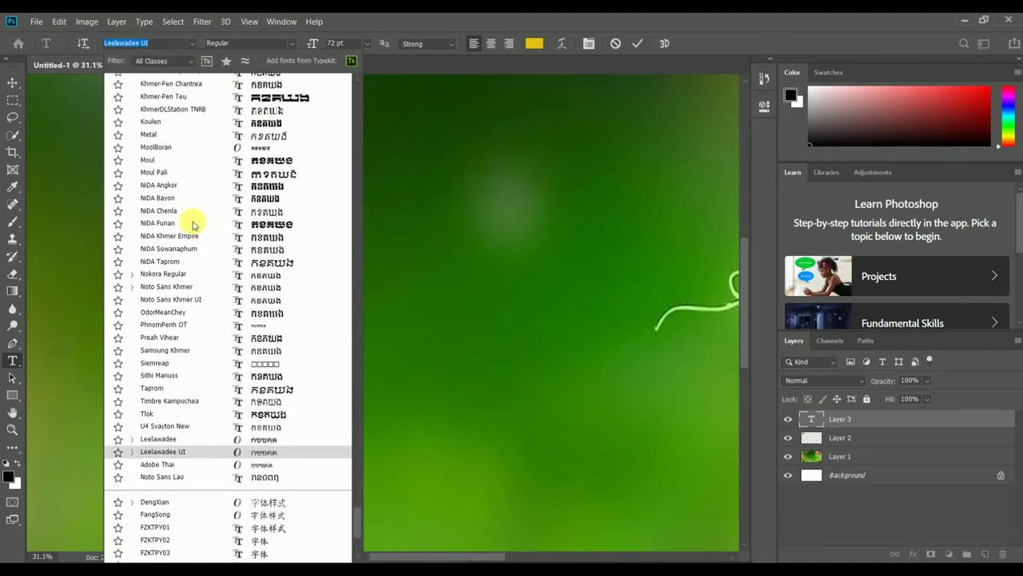
pyautogui.scroll(2, 192, 223)
pyautogui.scroll(2, 195, 220)
pyautogui.scroll(2, 194, 220)
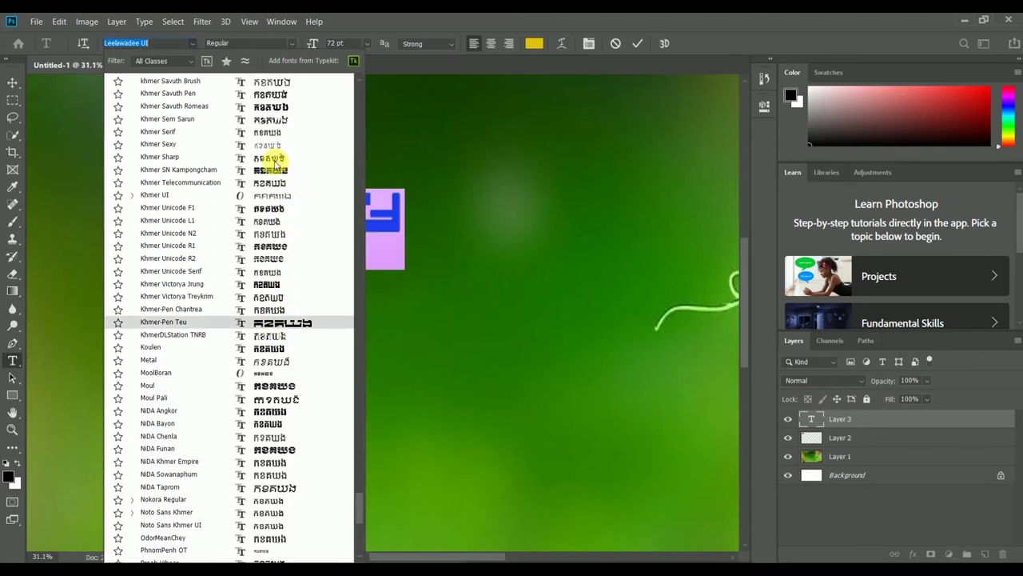
pyautogui.click(273, 159)
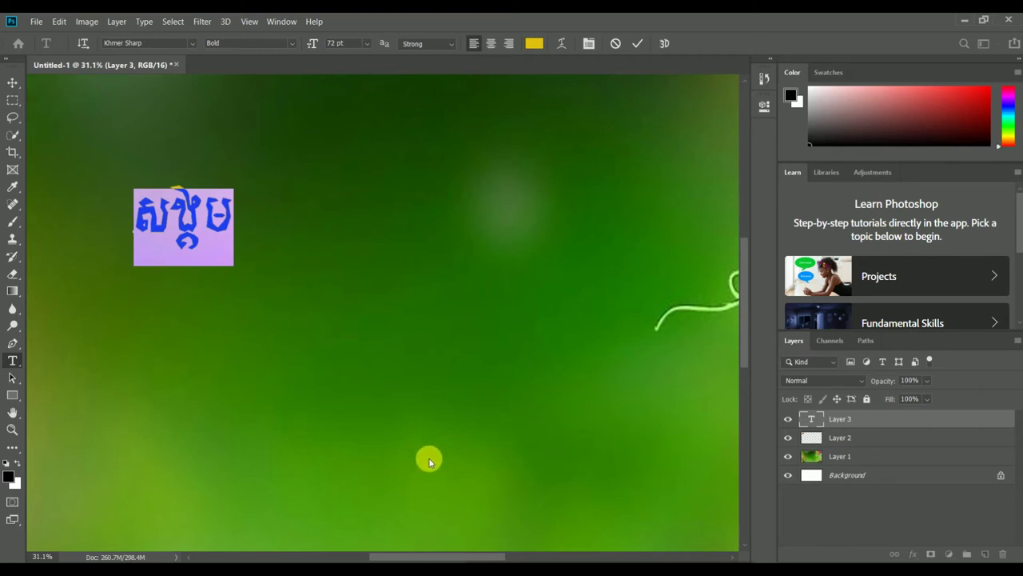
pyautogui.scroll(-3, 423, 456)
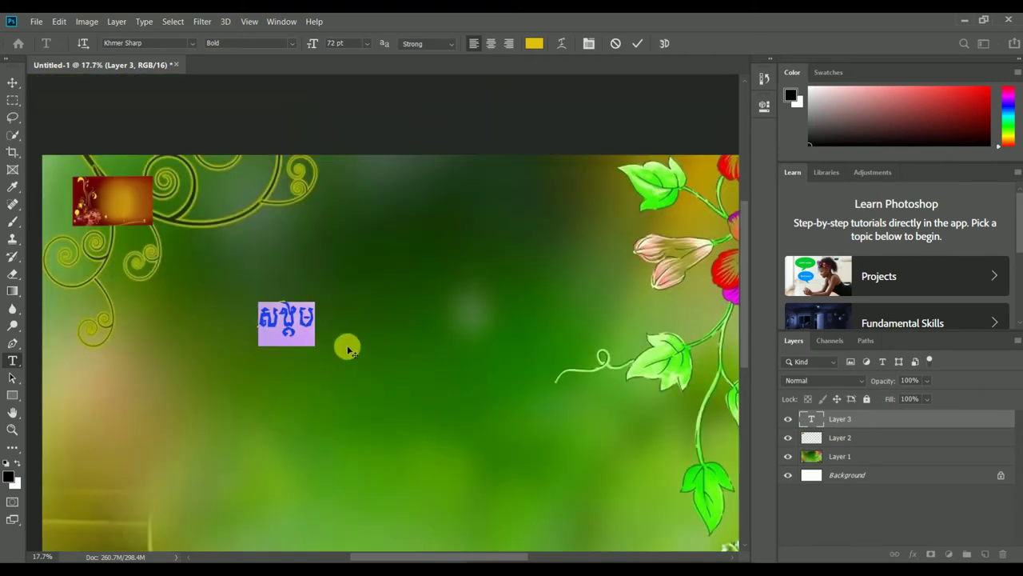
# Step: Commit the edit of the yellow Khmer text layer
pyautogui.click(637, 43)
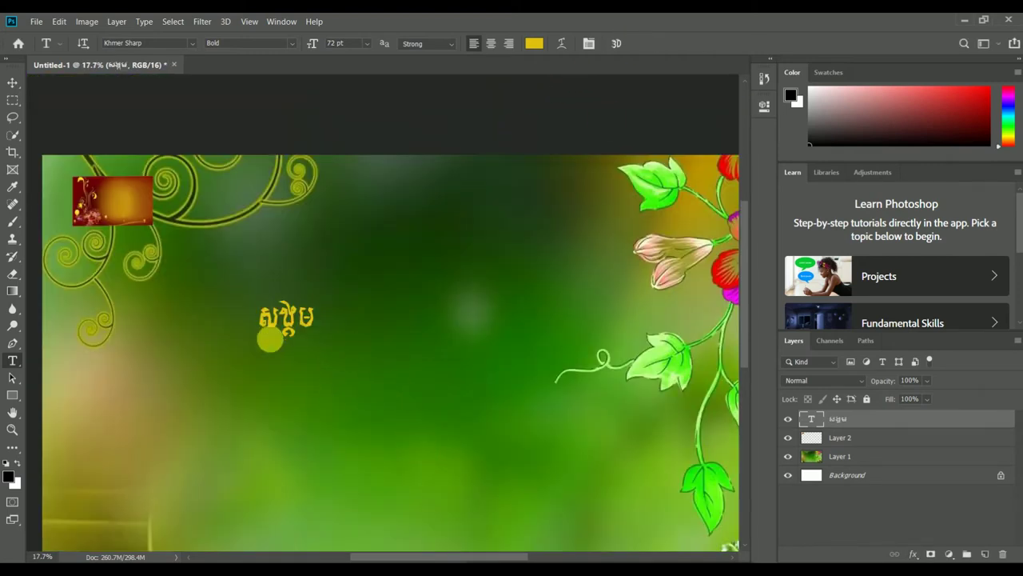
pyautogui.click(271, 339)
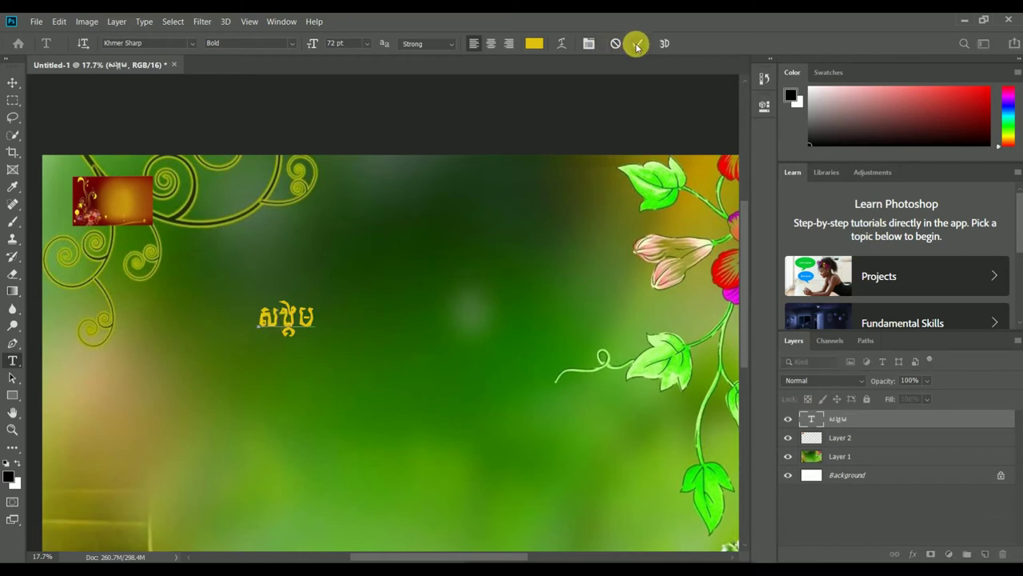
pyautogui.click(637, 43)
pyautogui.click(12, 83)
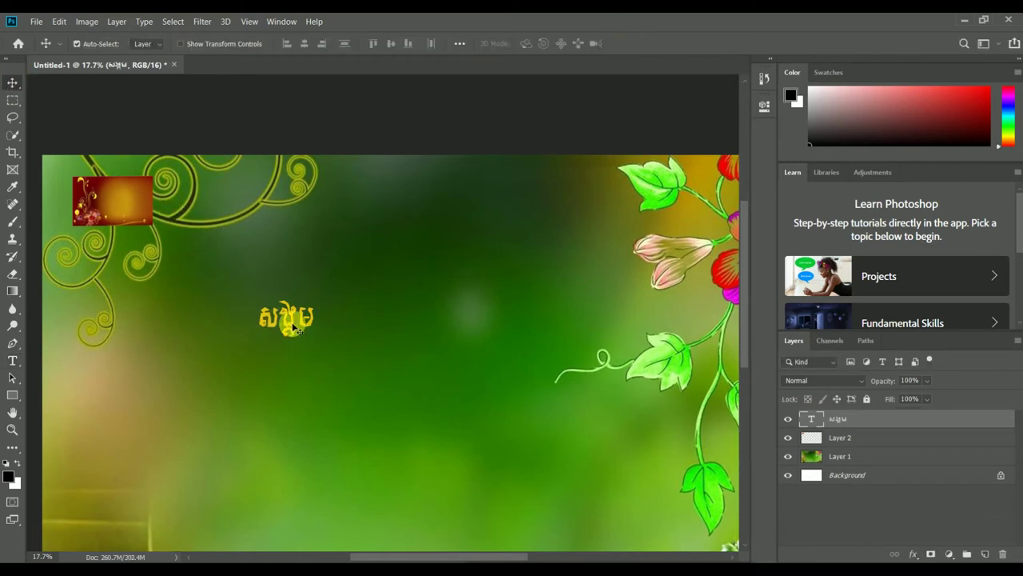
# Step: Commit the Khmer text and move it up and to the right
pyautogui.doubleClick(312, 313)
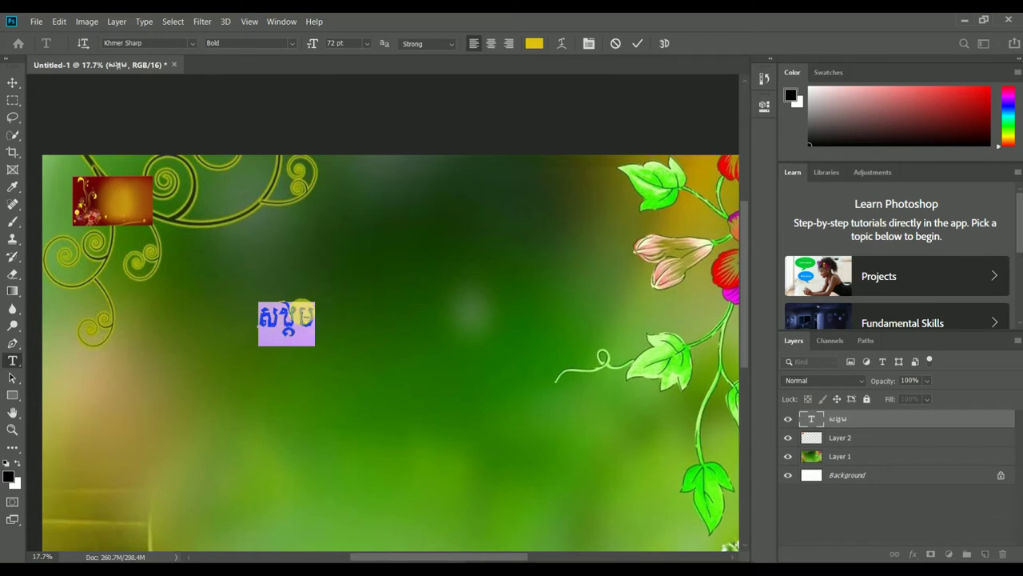
pyautogui.click(637, 43)
pyautogui.press('v')
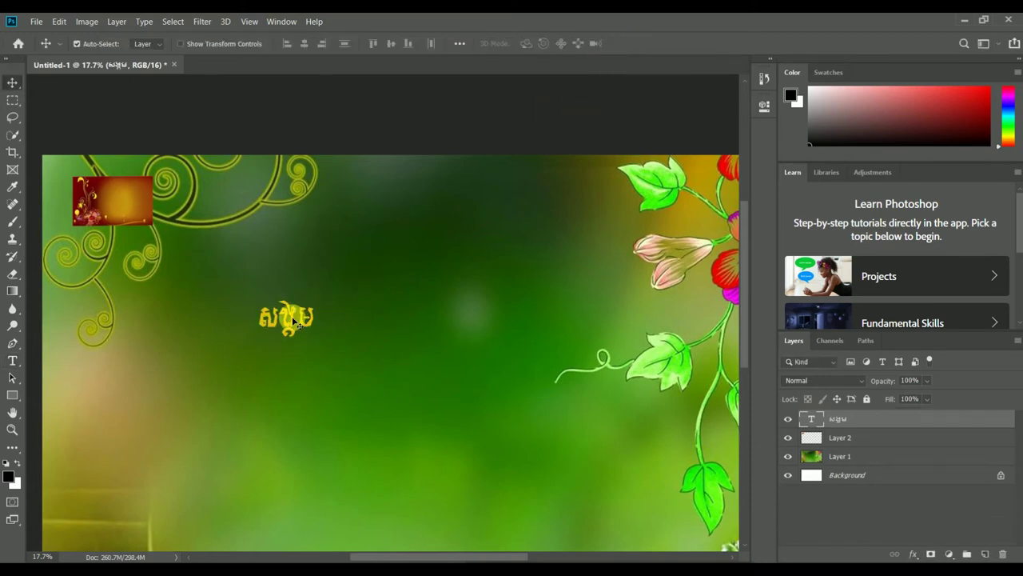
pyautogui.moveTo(294, 321); pyautogui.dragTo(397, 264)
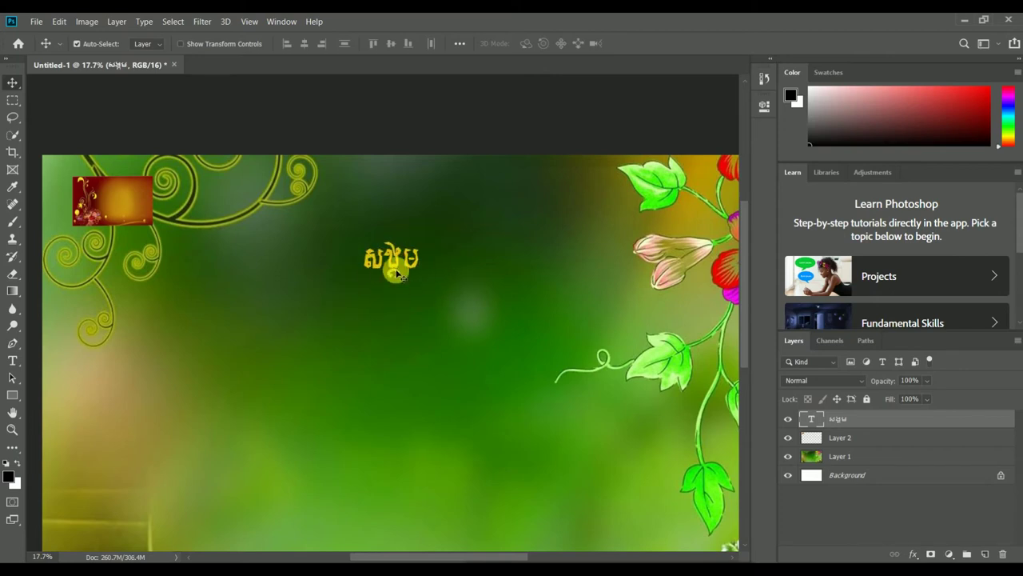
# Step: Scale the Khmer title to about 269% and place it at the top centre
pyautogui.hotkey('ctrl', 't')
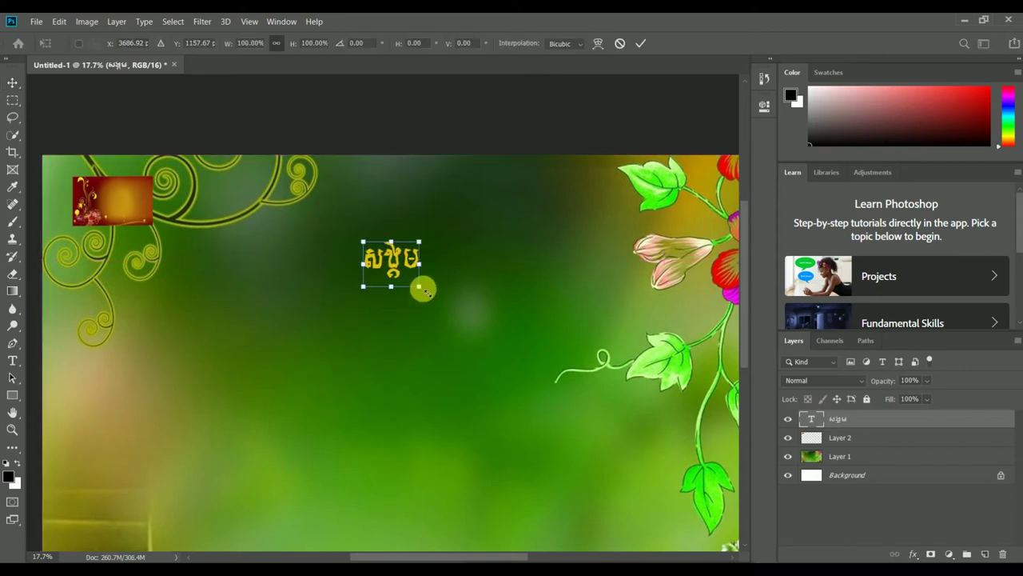
pyautogui.moveTo(419, 286); pyautogui.dragTo(525, 353)
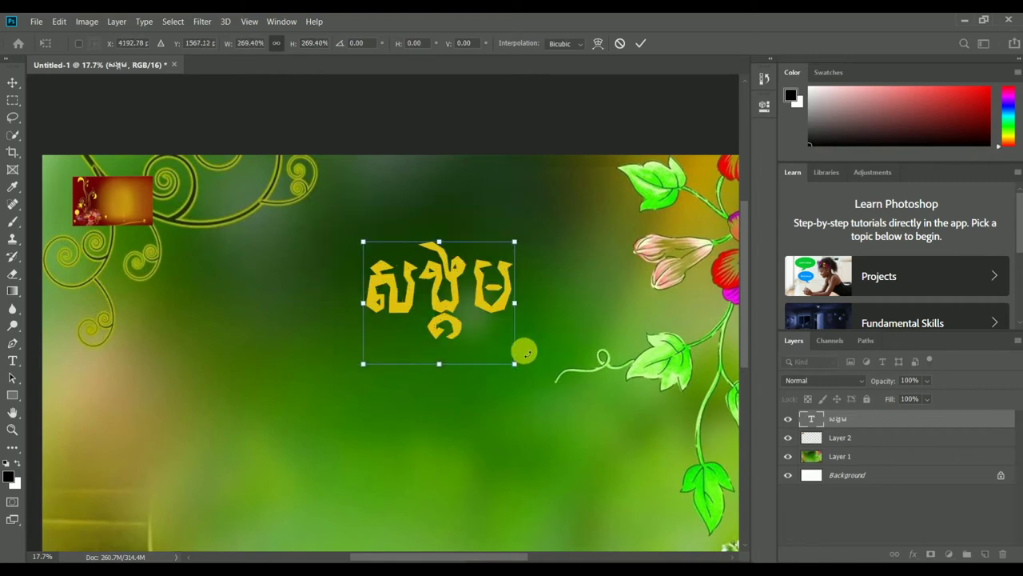
pyautogui.moveTo(452, 303)
pyautogui.mouseDown()
pyautogui.moveTo(400, 346)
pyautogui.moveTo(406, 340)
pyautogui.mouseUp()
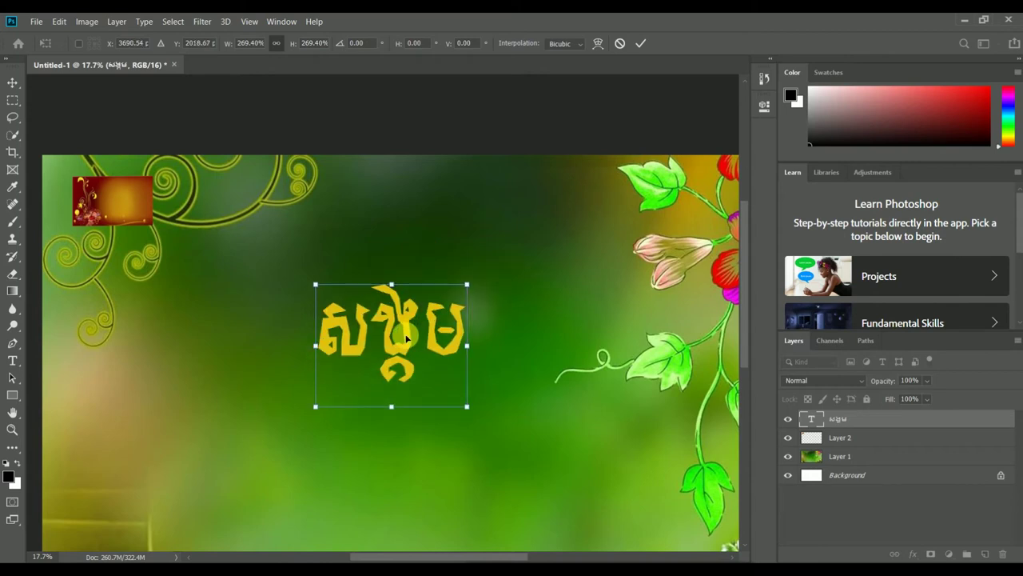
pyautogui.scroll(-2, 407, 339)
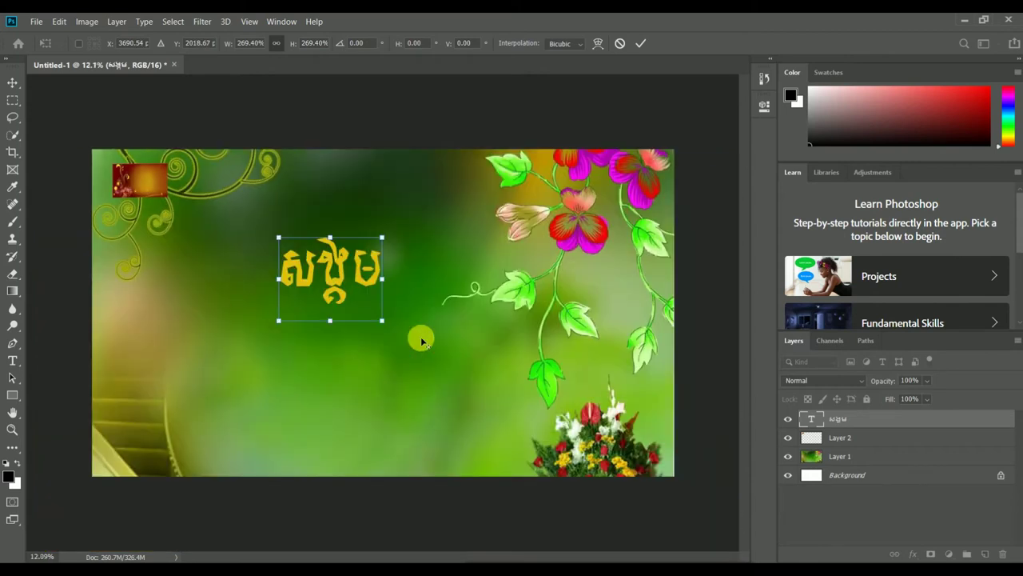
pyautogui.scroll(-1, 413, 340)
pyautogui.scroll(-1, 419, 340)
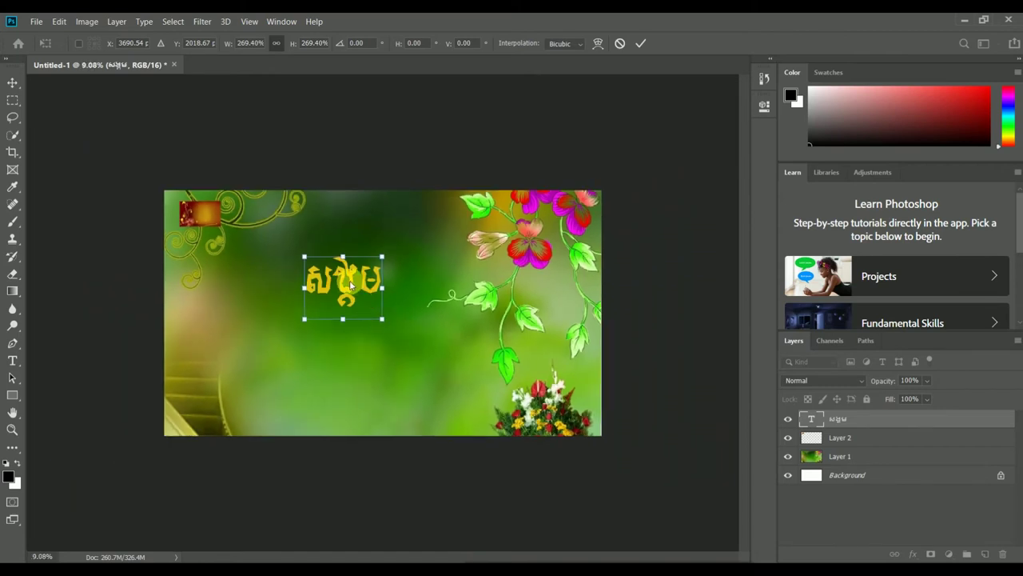
pyautogui.moveTo(349, 280); pyautogui.dragTo(380, 250)
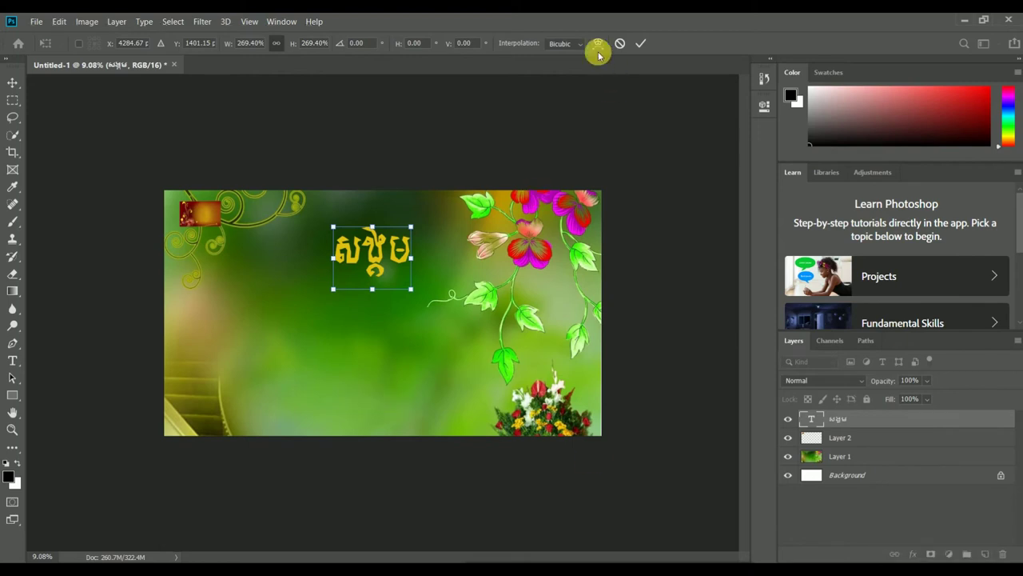
pyautogui.click(642, 45)
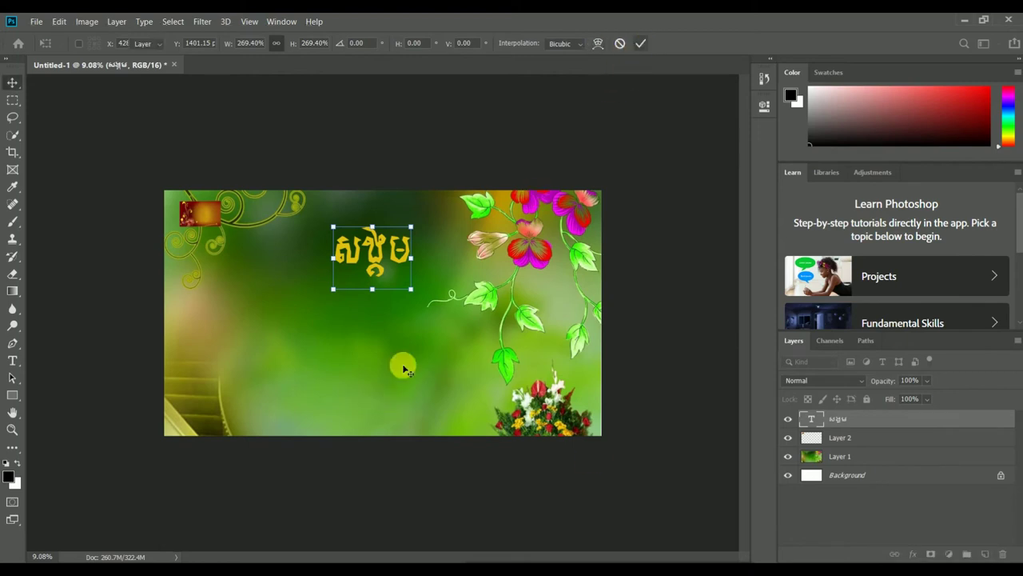
# Step: Add a 'Welcome' text line below the Khmer title
pyautogui.click(13, 362)
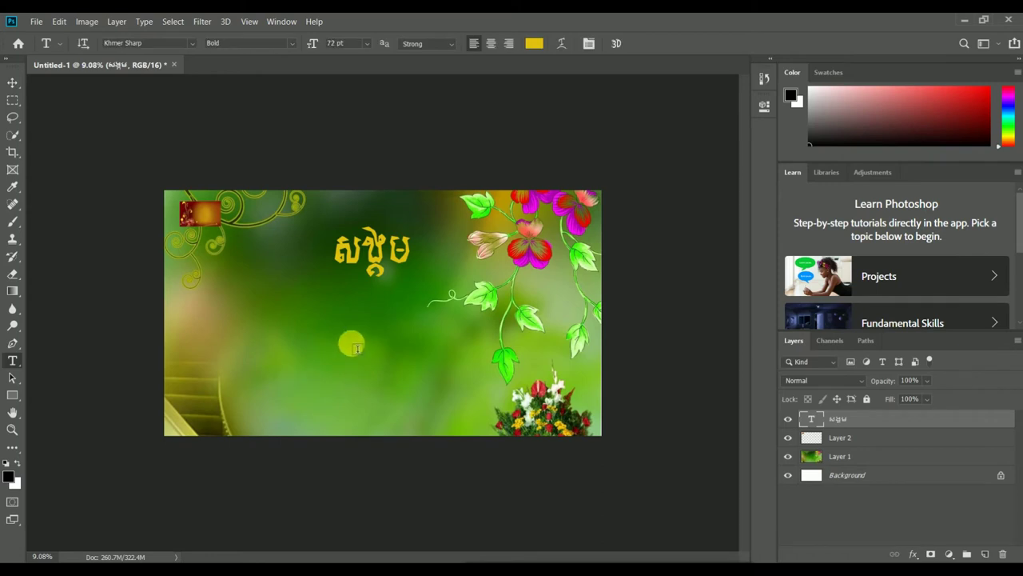
pyautogui.click(352, 345)
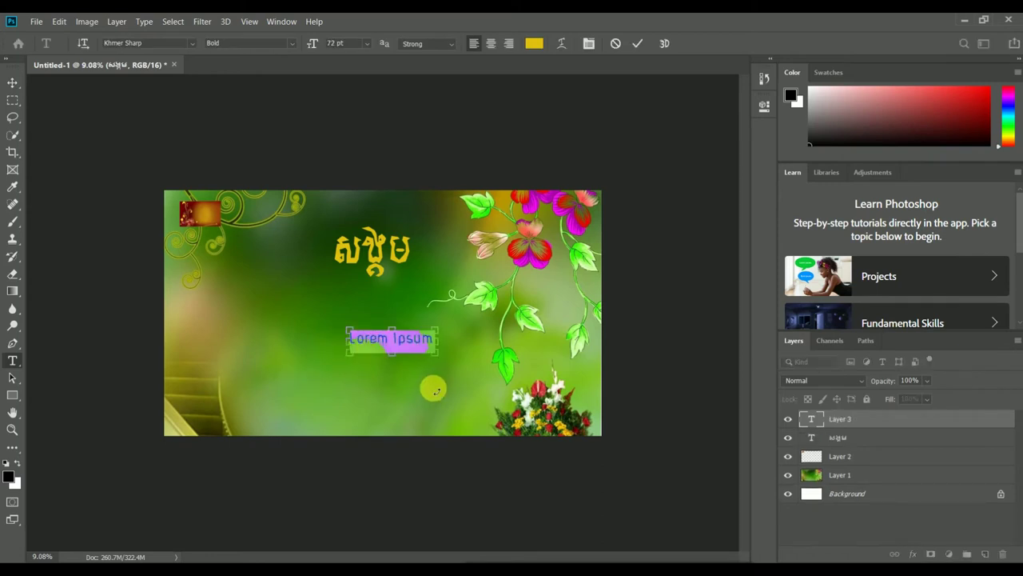
pyautogui.write('W')
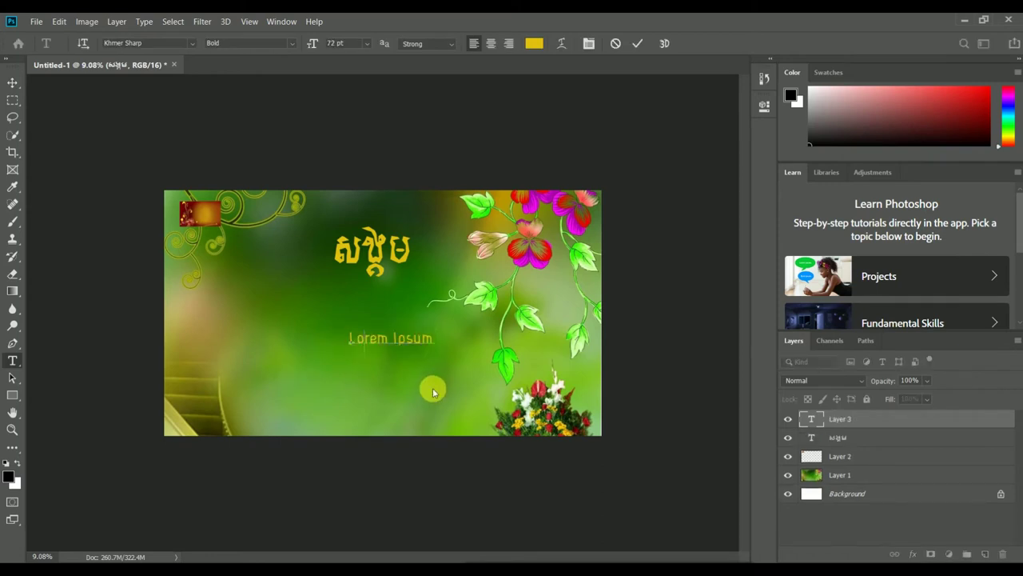
pyautogui.write('elcome')
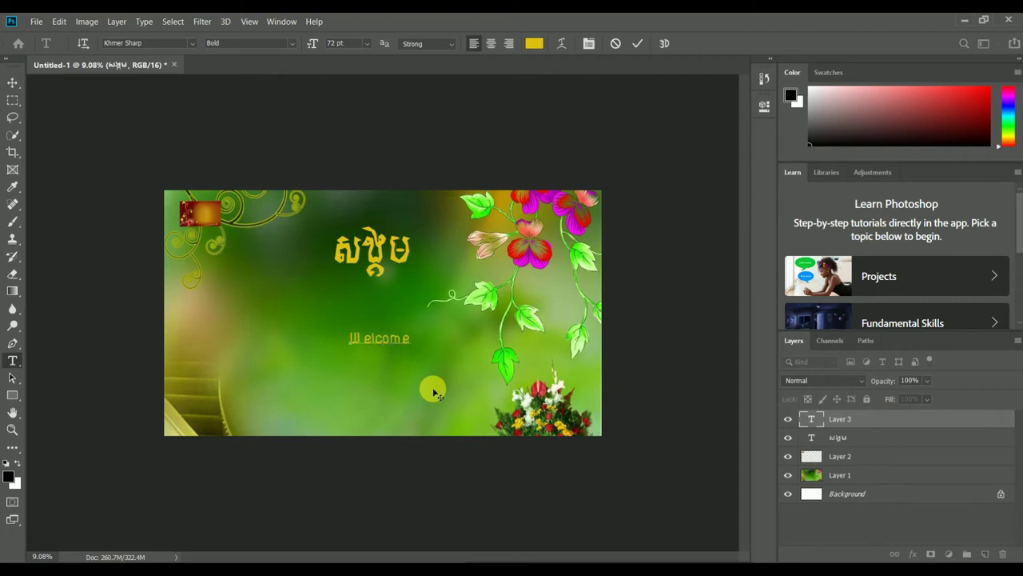
pyautogui.click(637, 44)
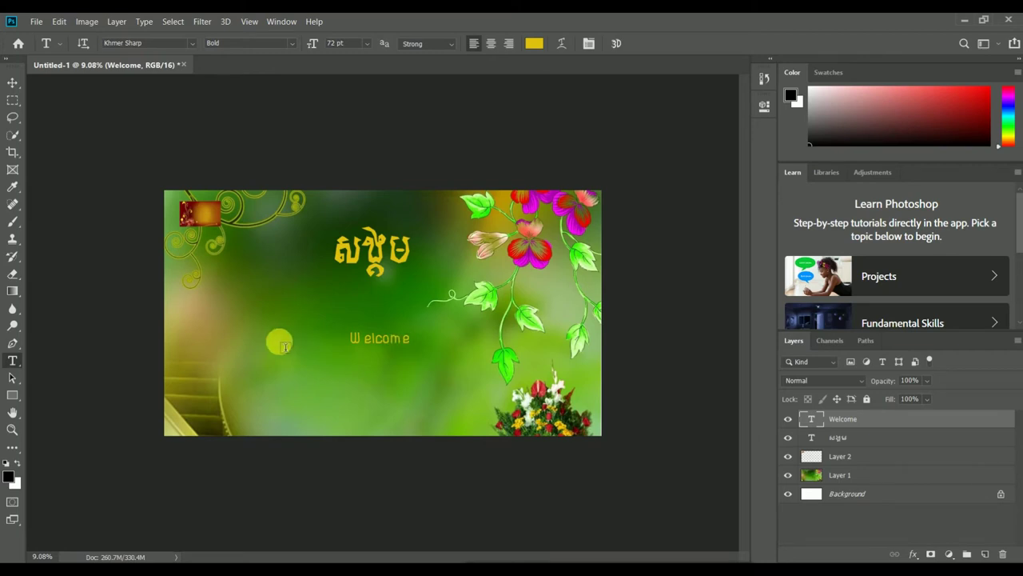
# Step: Scale 'Welcome' to about 203% and centre it under the Khmer title
pyautogui.click(12, 83)
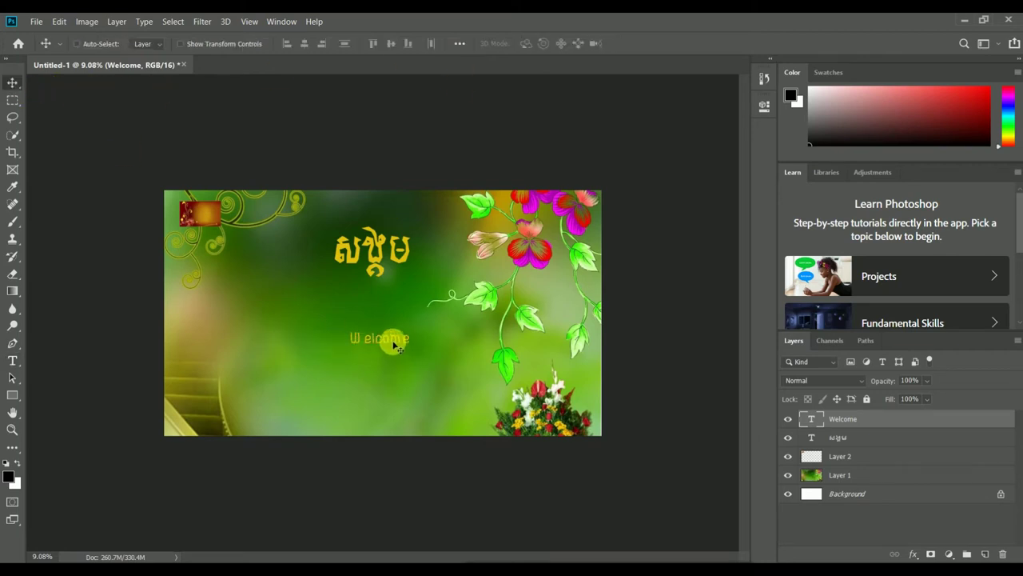
pyautogui.hotkey('ctrl', 't')
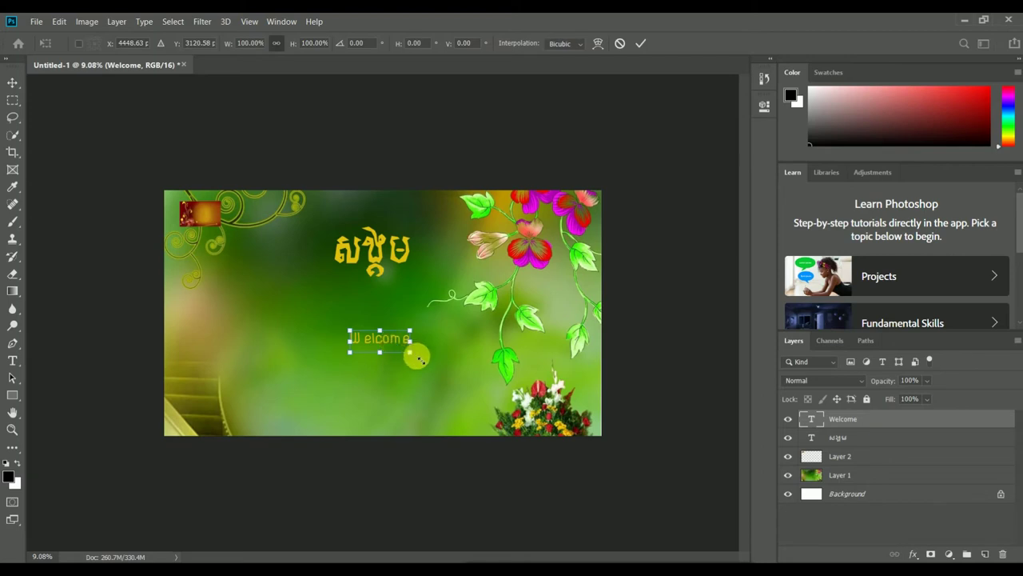
pyautogui.moveTo(411, 352); pyautogui.dragTo(472, 375)
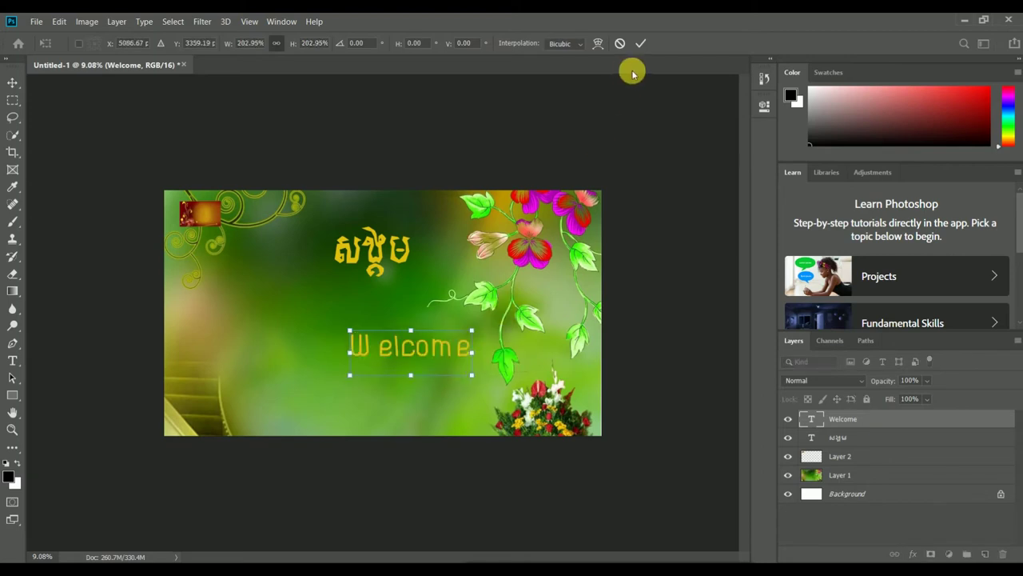
pyautogui.click(641, 43)
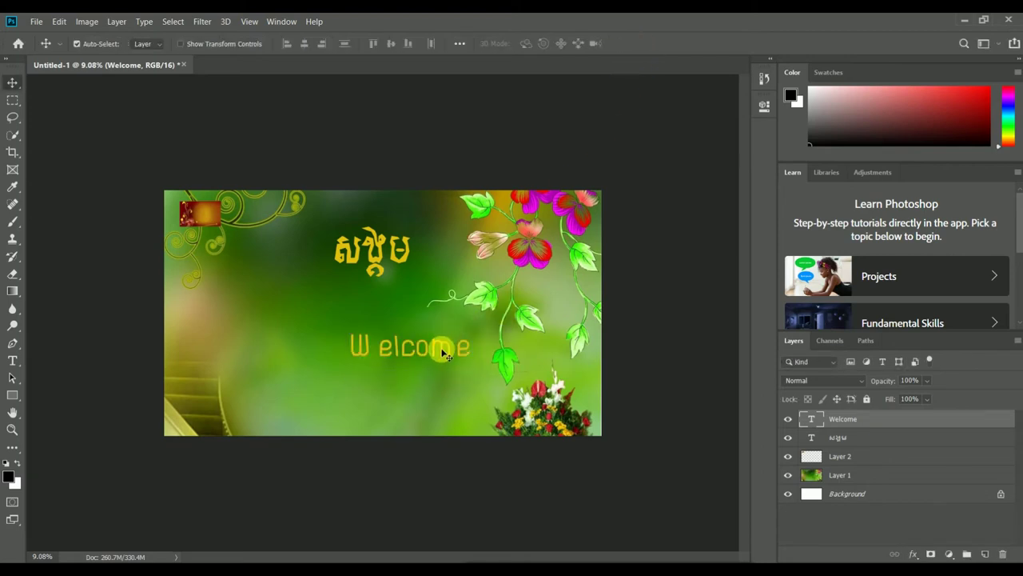
pyautogui.moveTo(436, 349); pyautogui.dragTo(400, 340)
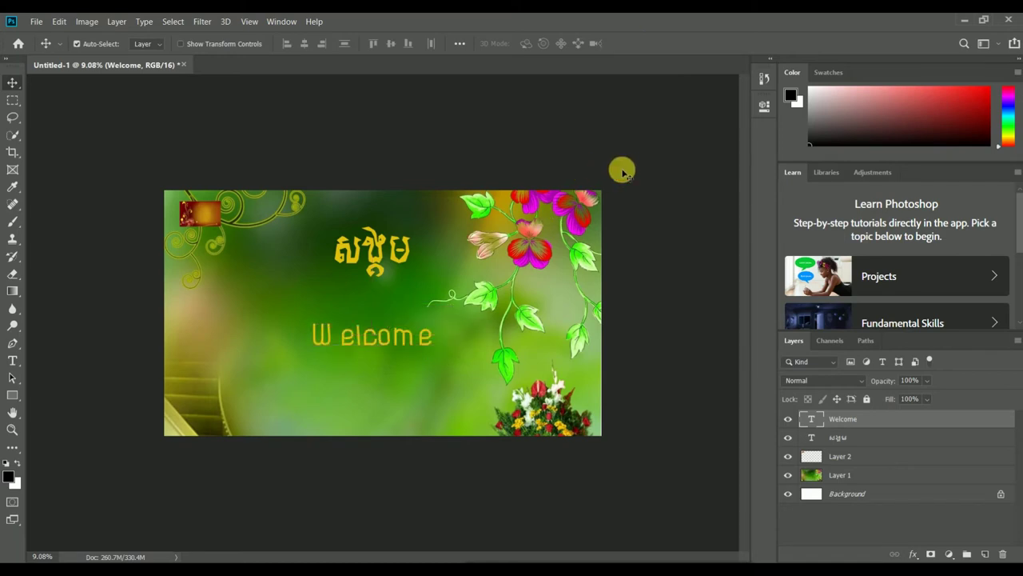
pyautogui.click(606, 323)
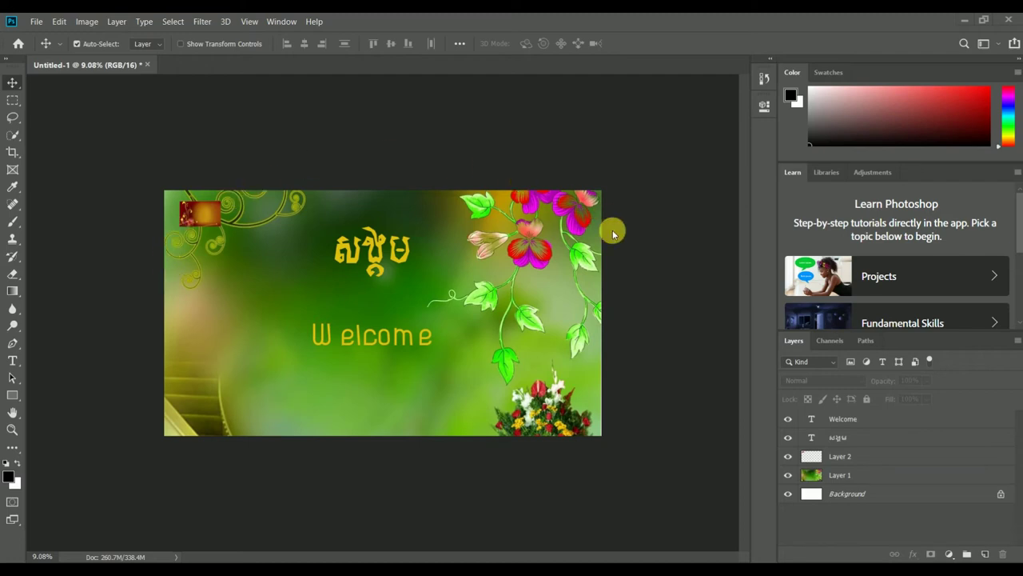
# Step: Select the Khmer title's layer directly on the canvas using Auto-Select
pyautogui.click(377, 272)
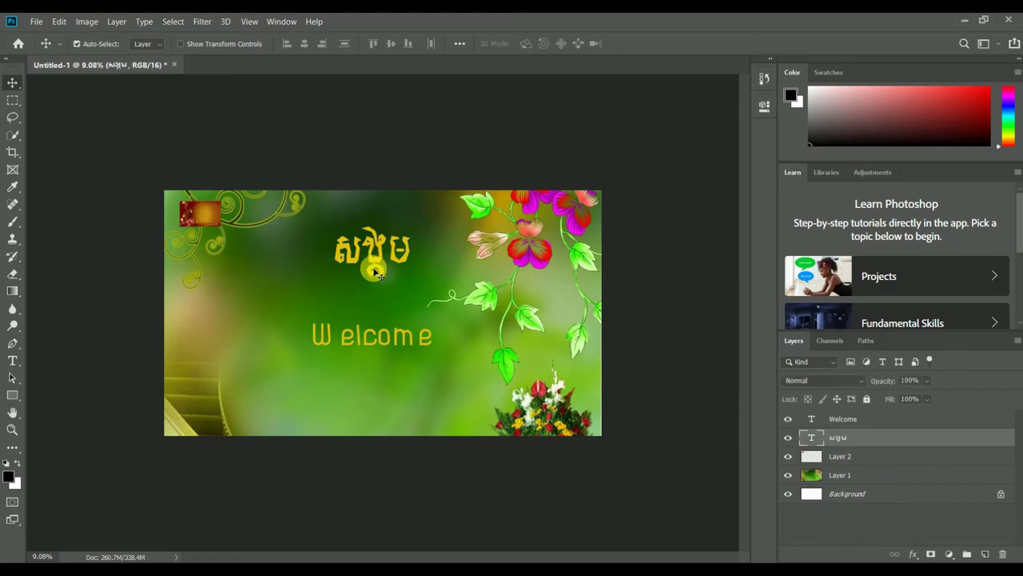
# Step: Delete the Khmer title and Welcome text layers, keeping Layer 2, Layer 1 and Background
pyautogui.press('Delete')
pyautogui.click(384, 342)
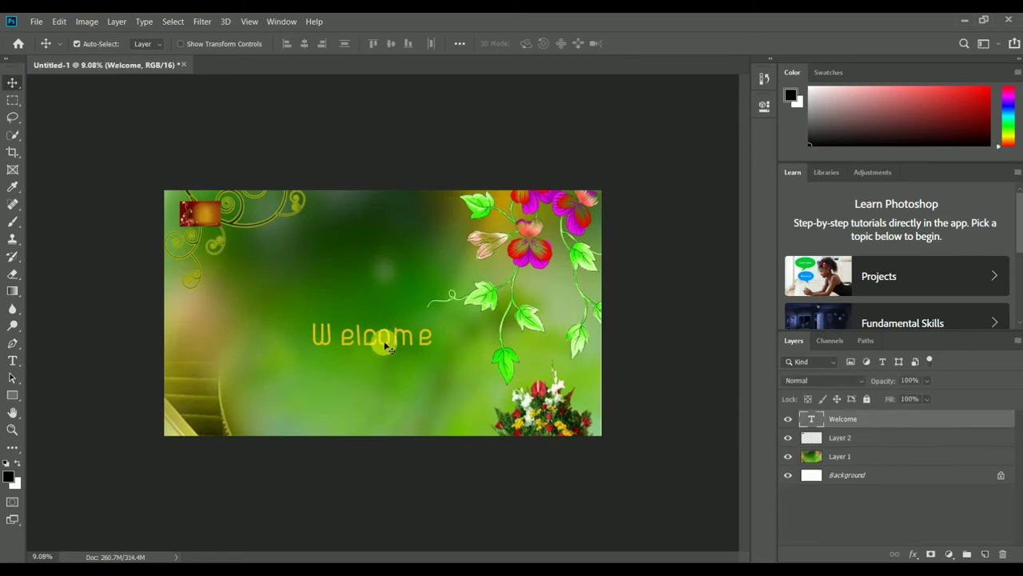
pyautogui.press('Delete')
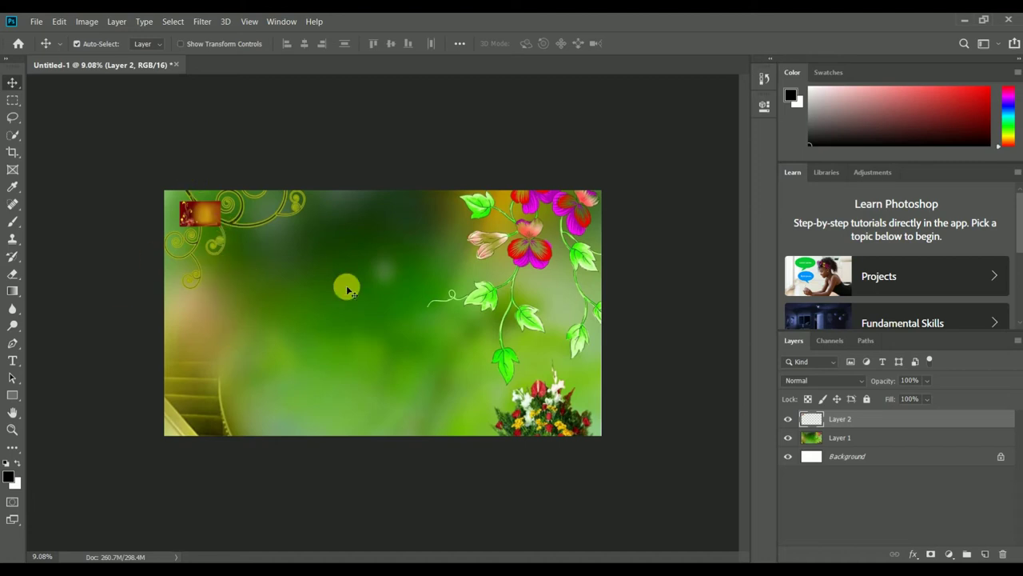
pyautogui.click(36, 20)
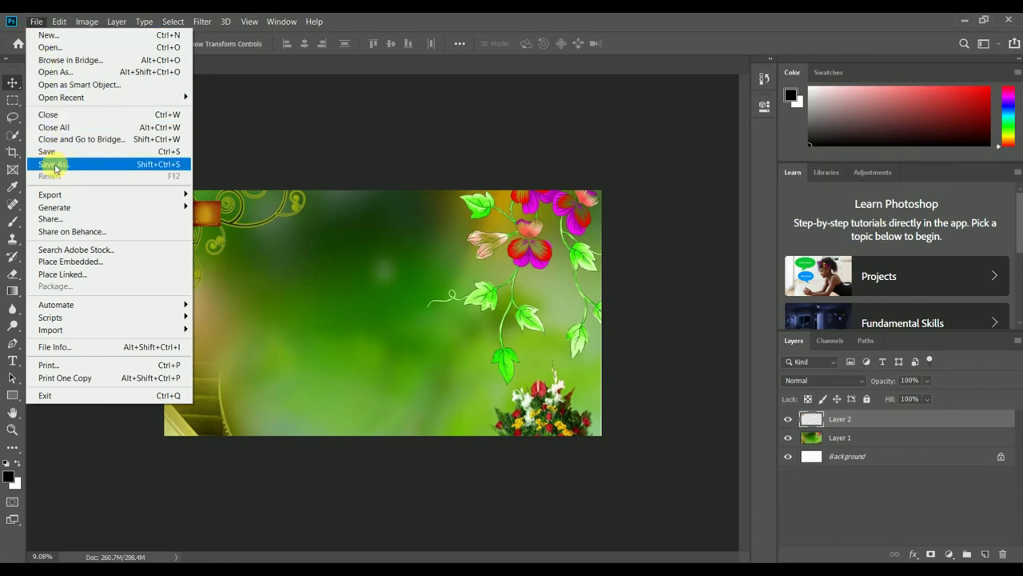
# Step: Save the image as JPEG 'Background1' at maximum quality
pyautogui.click(54, 168)
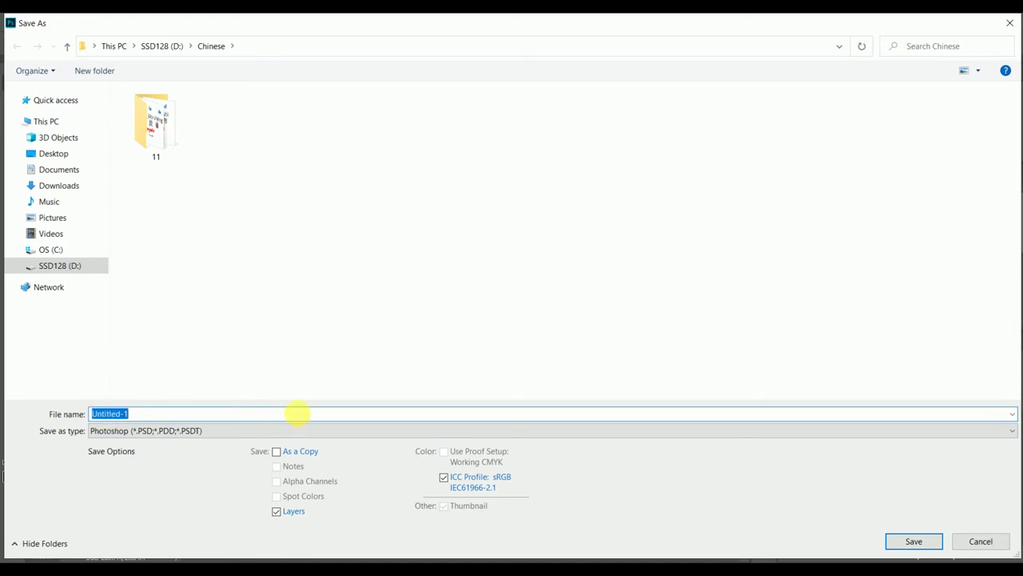
pyautogui.write('Back')
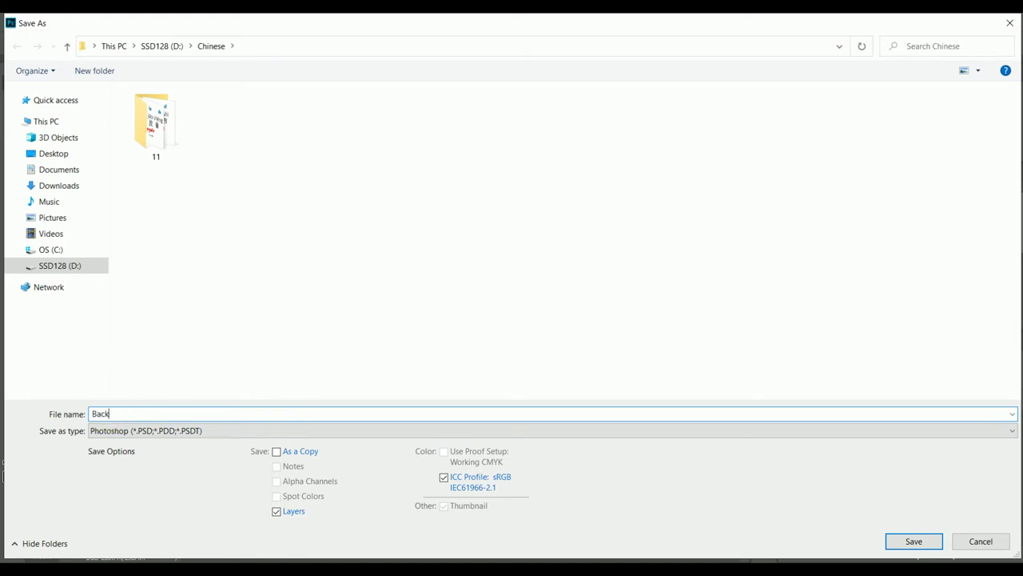
pyautogui.write('ground1')
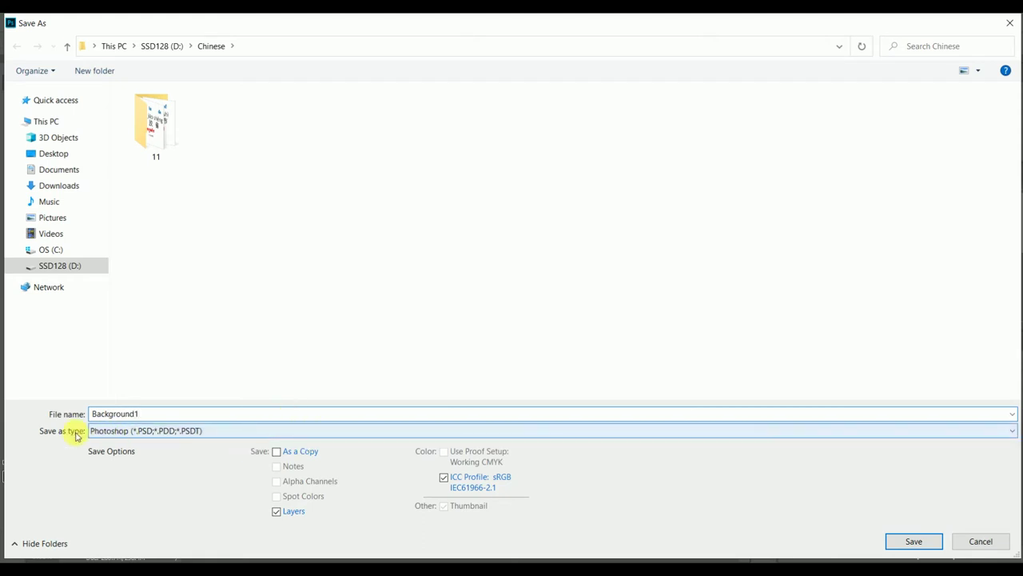
pyautogui.click(114, 431)
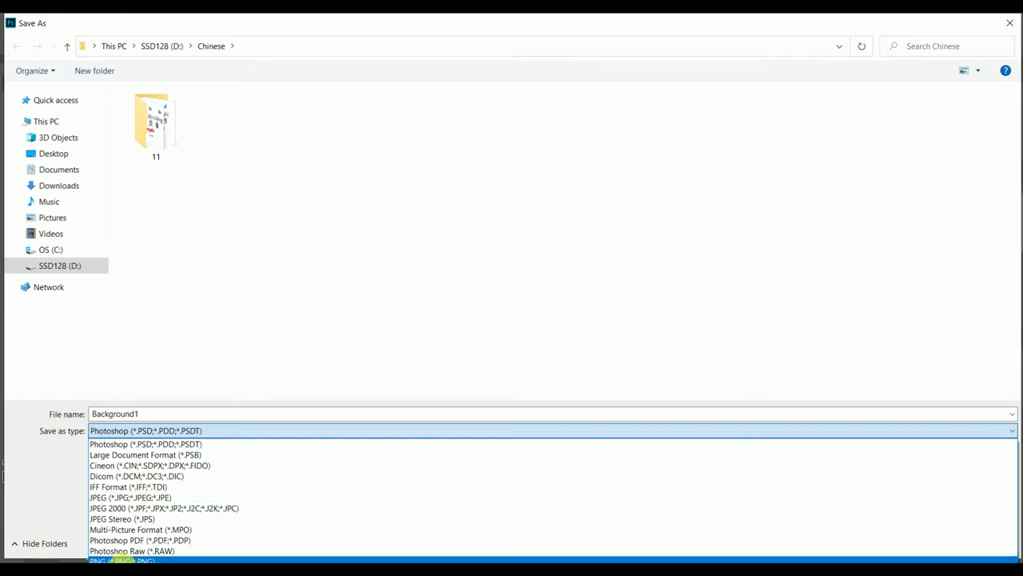
pyautogui.click(132, 497)
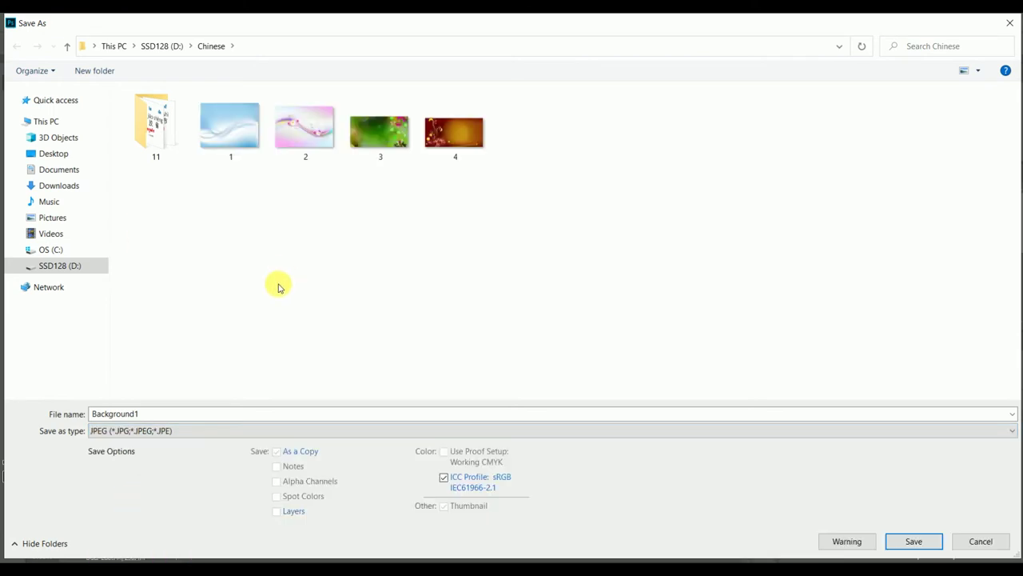
pyautogui.click(914, 543)
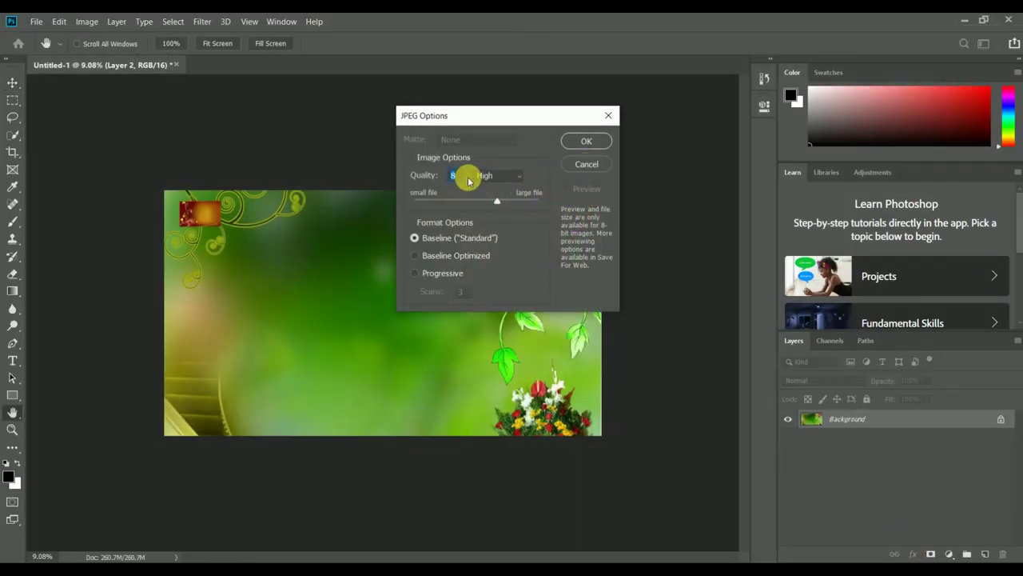
pyautogui.moveTo(497, 200); pyautogui.dragTo(543, 200)
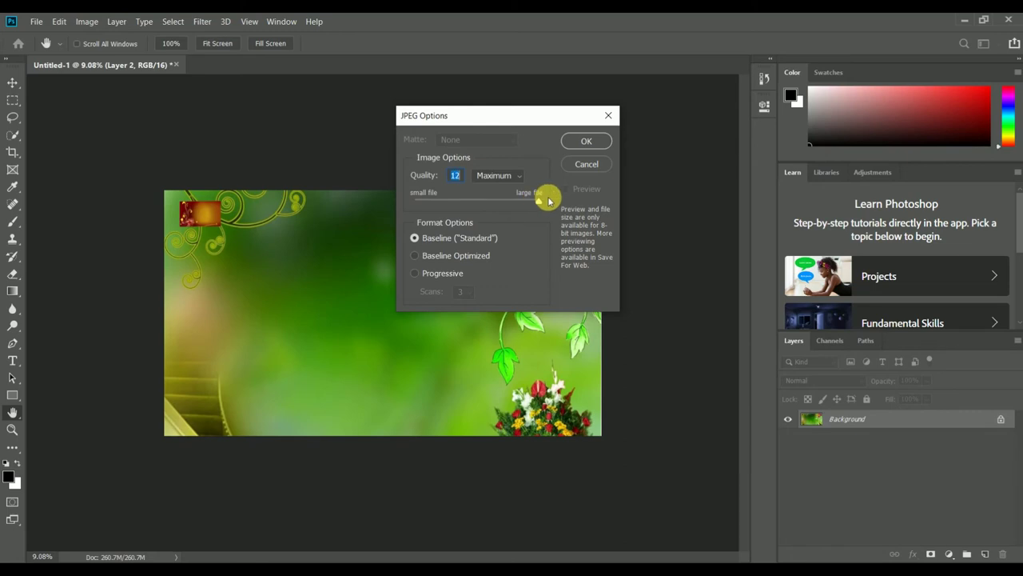
pyautogui.click(586, 141)
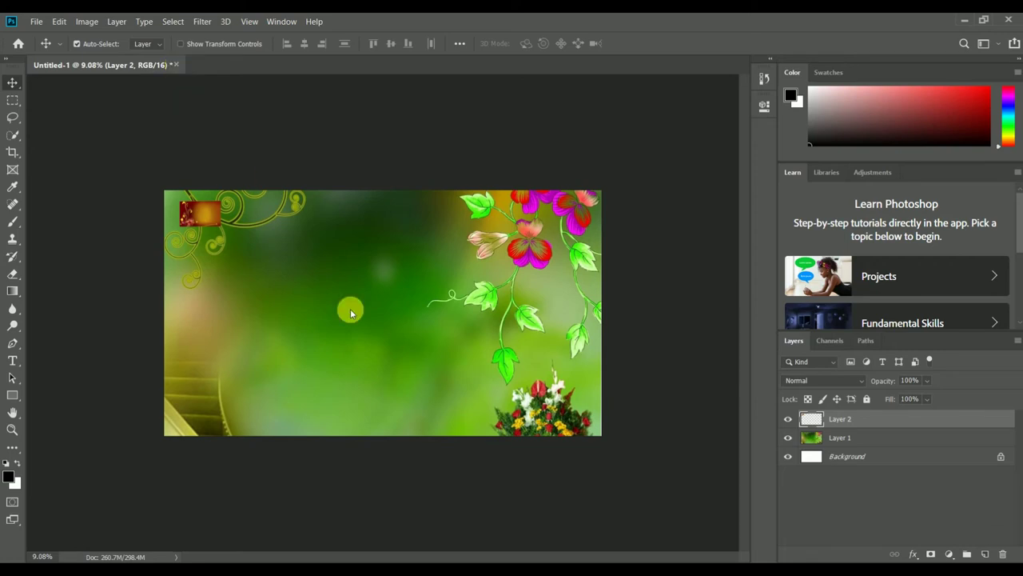
# Step: Close the document without saving, then open the Chinese folder on drive D: in File Explorer
pyautogui.hotkey('ctrl', 'w')
pyautogui.click(530, 231)
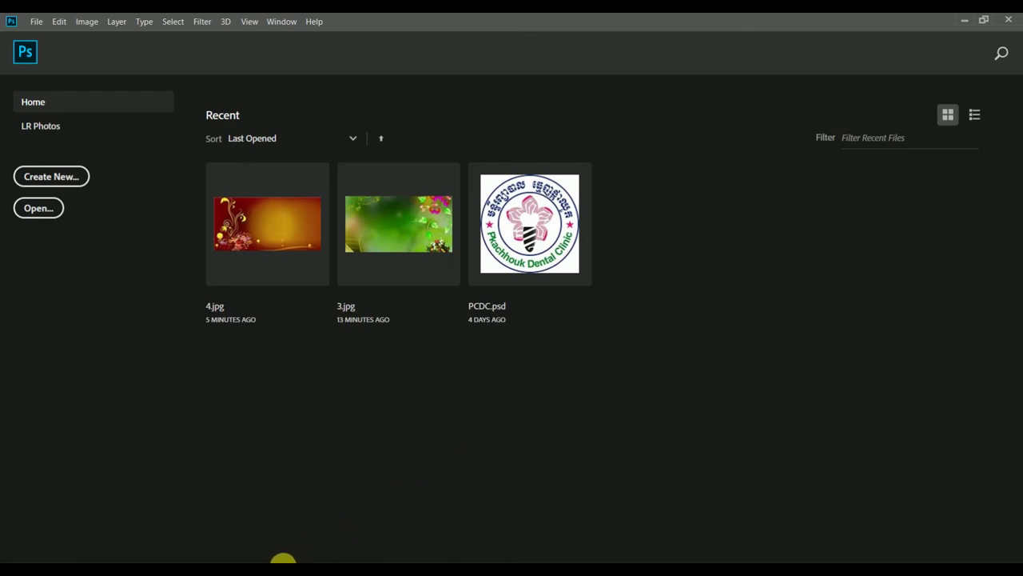
pyautogui.click(263, 553)
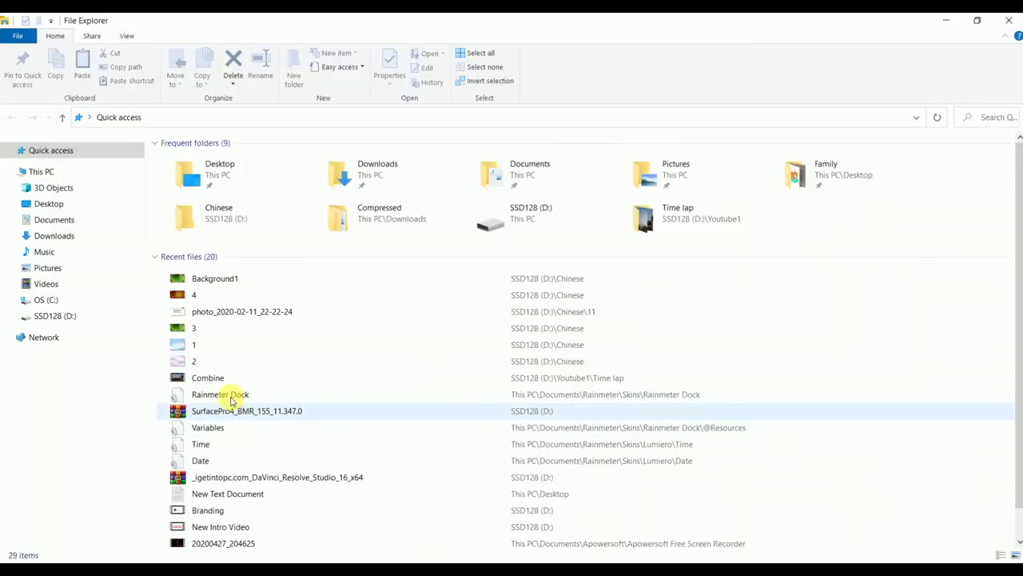
pyautogui.click(50, 315)
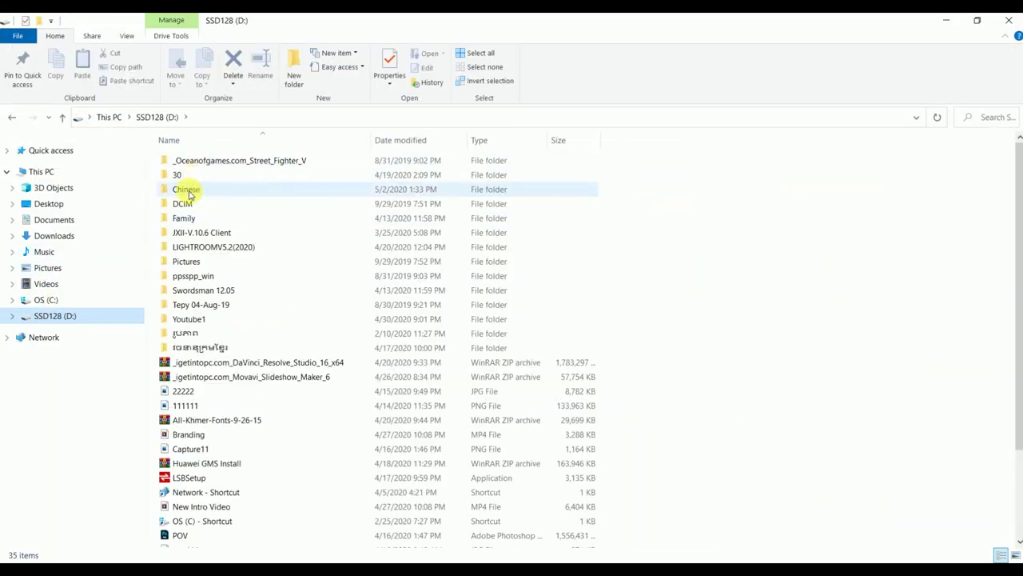
pyautogui.doubleClick(186, 189)
# Step: Open Background1.jpg in Photos to review it, then close the viewer
pyautogui.doubleClick(552, 187)
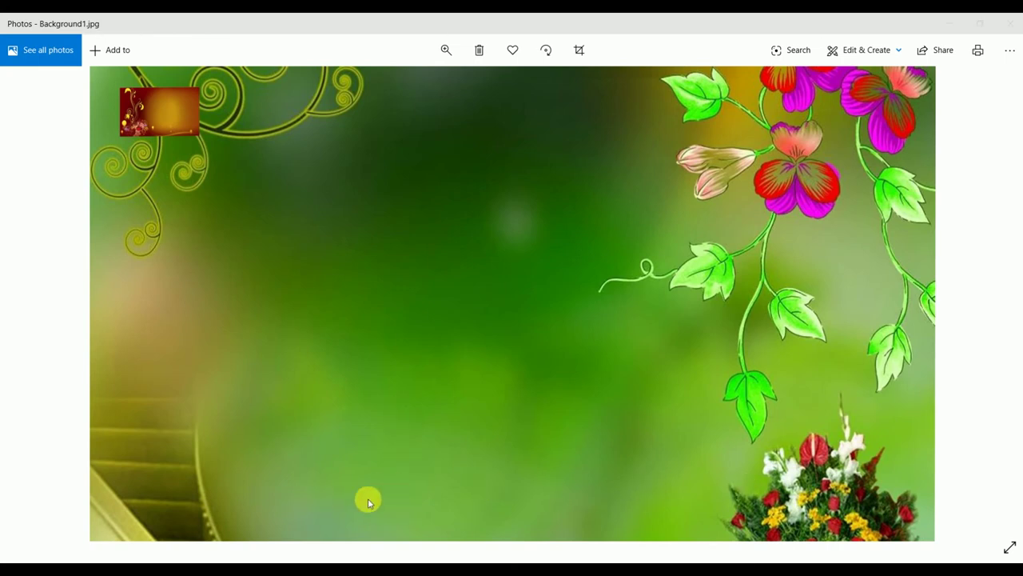
pyautogui.click(1012, 24)
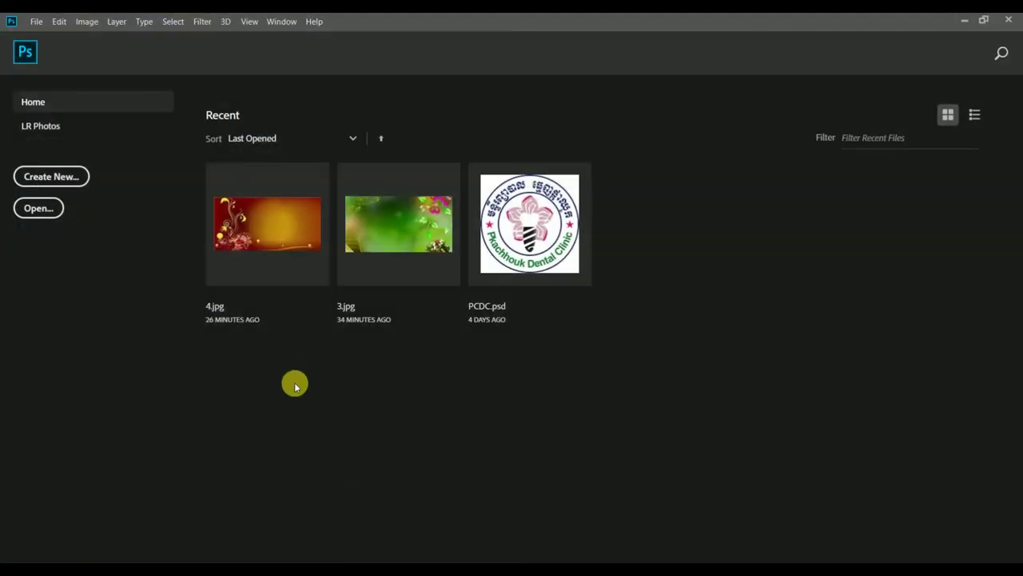
# Step: Open Background1.jpg and add a yellow Khmer text layer on the canvas
pyautogui.hotkey('ctrl', 'o')
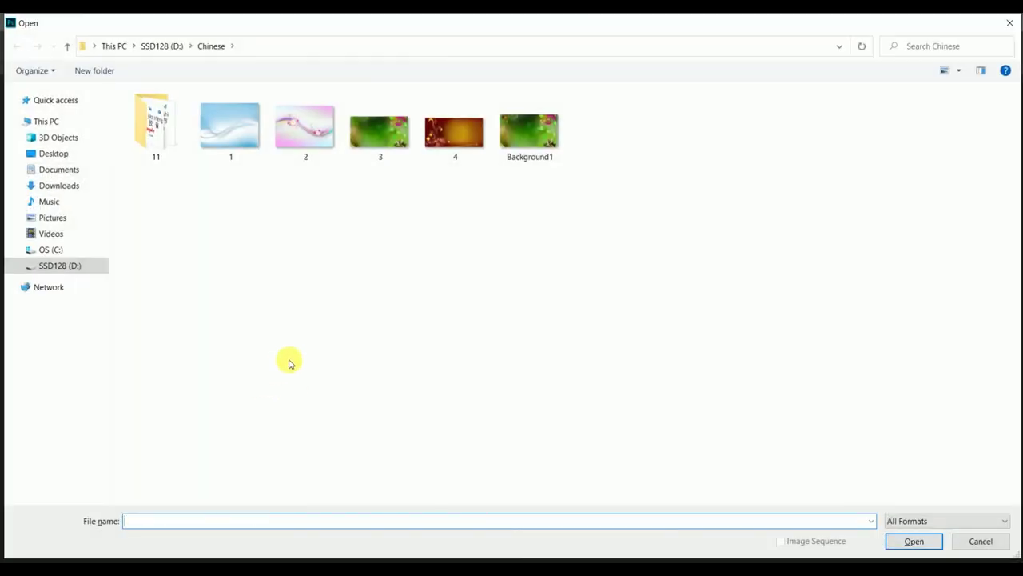
pyautogui.doubleClick(538, 130)
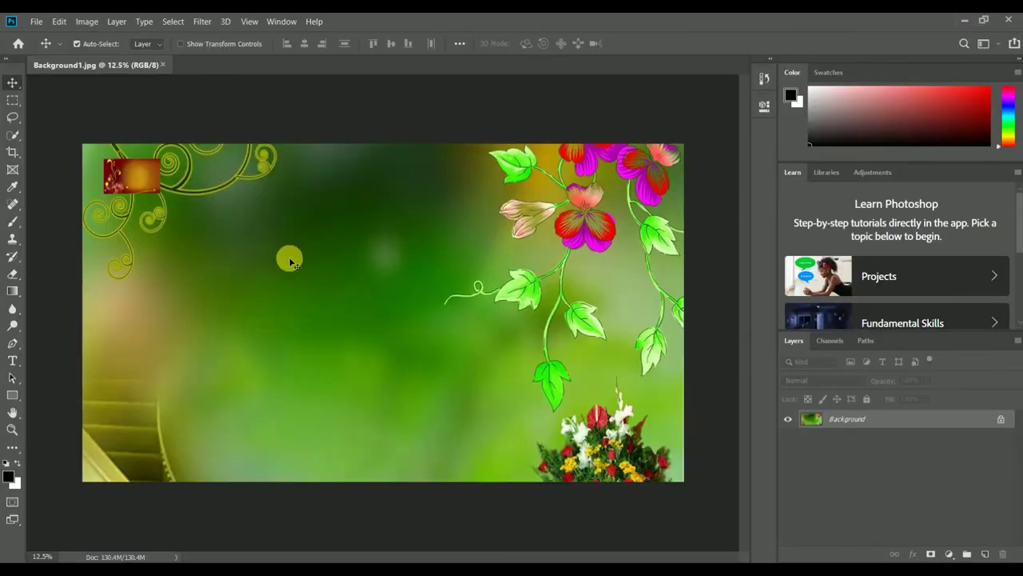
pyautogui.click(12, 361)
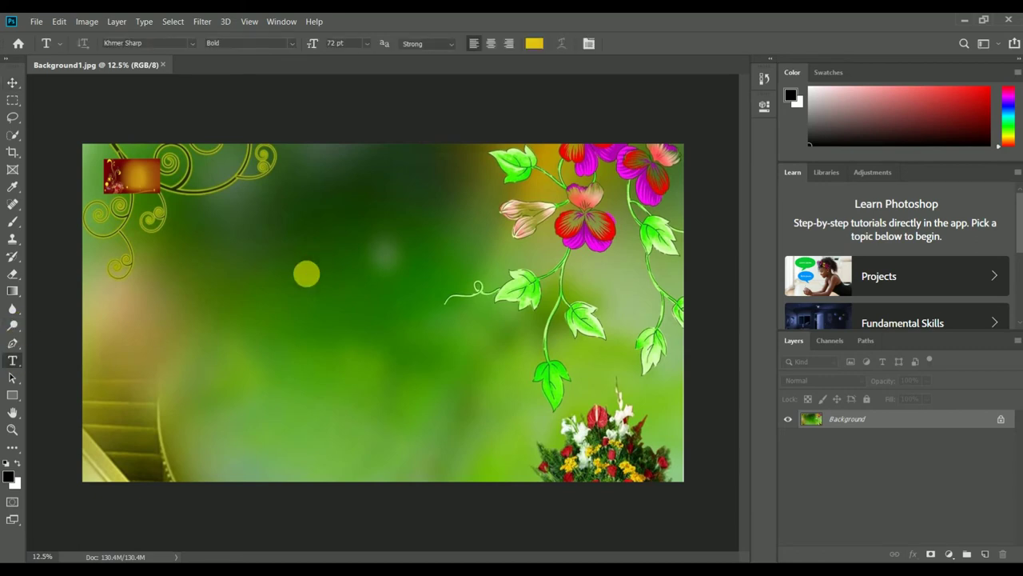
pyautogui.click(307, 274)
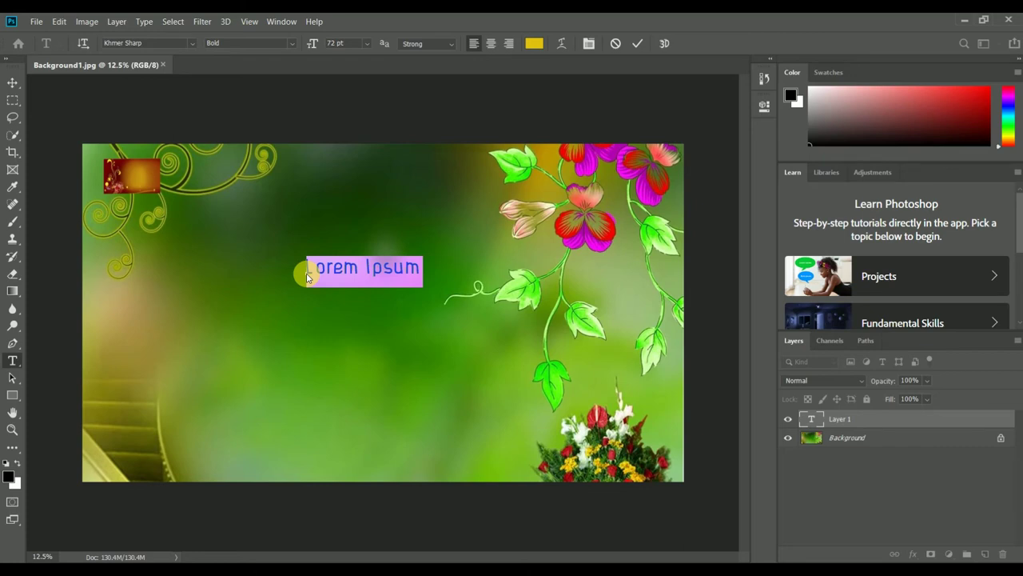
pyautogui.write('ក')
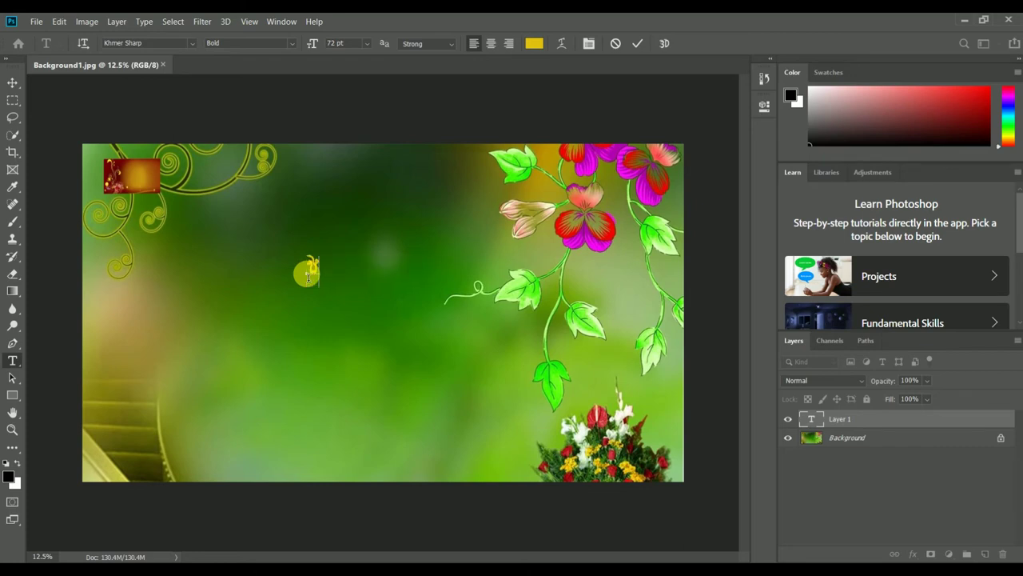
pyautogui.press('BackSpace')
pyautogui.write('សខ៊')
pyautogui.write('ុម')
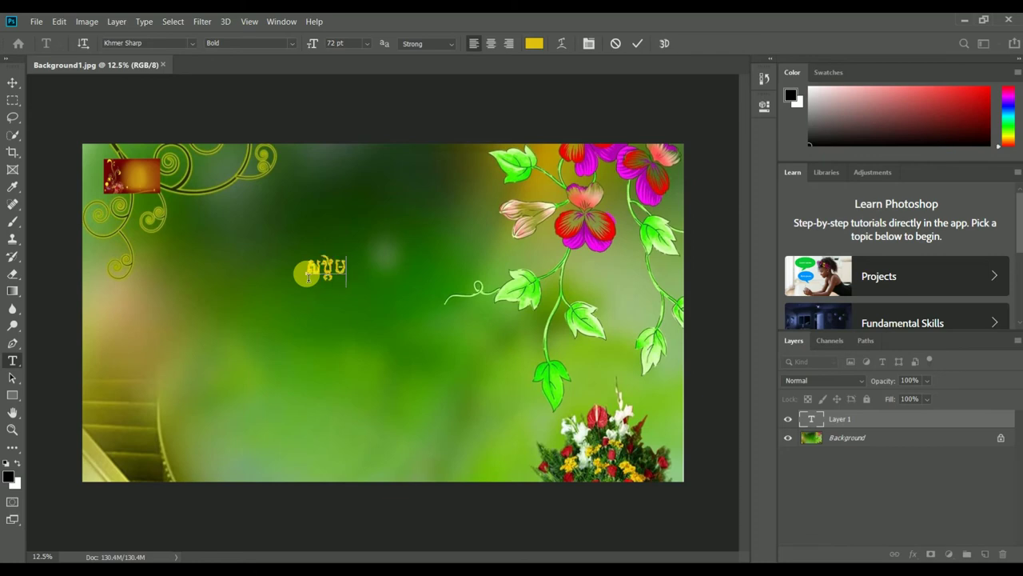
pyautogui.click(637, 43)
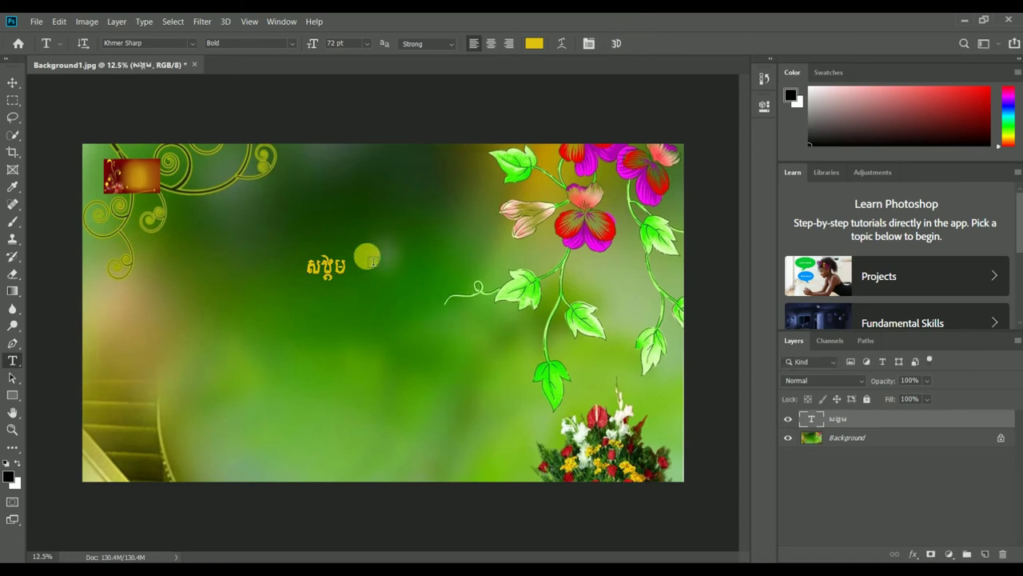
# Step: Move the Khmer text up and right to the upper centre of the image
pyautogui.click(11, 83)
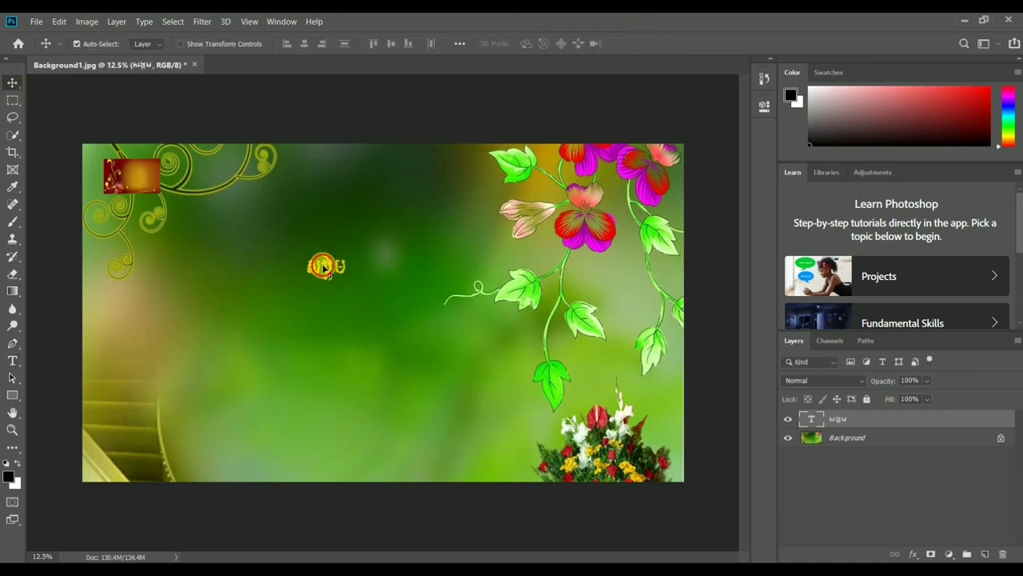
pyautogui.moveTo(326, 265); pyautogui.dragTo(361, 248)
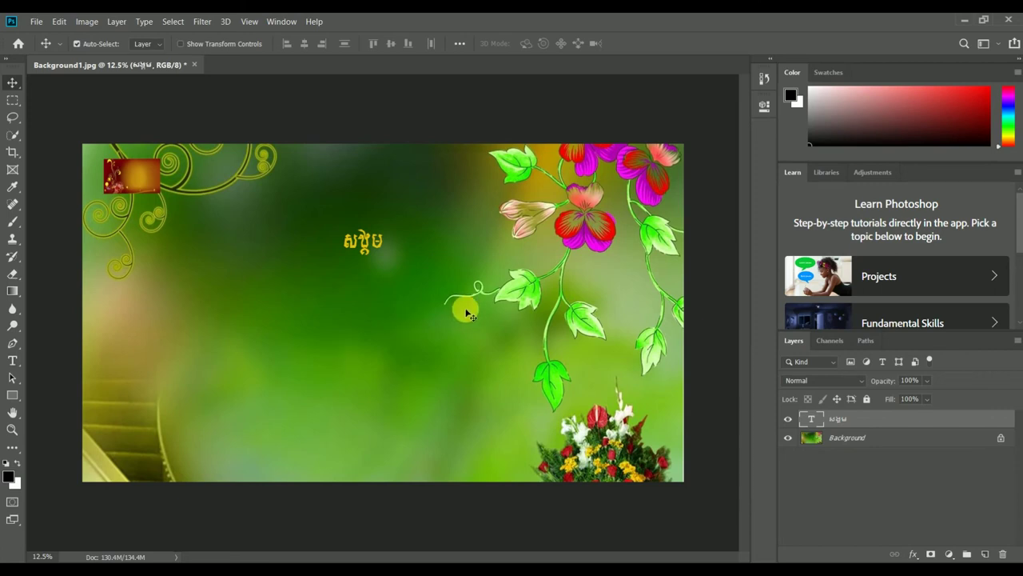
pyautogui.moveTo(366, 254)
pyautogui.mouseDown()
pyautogui.moveTo(380, 268)
pyautogui.moveTo(380, 250)
pyautogui.mouseUp()
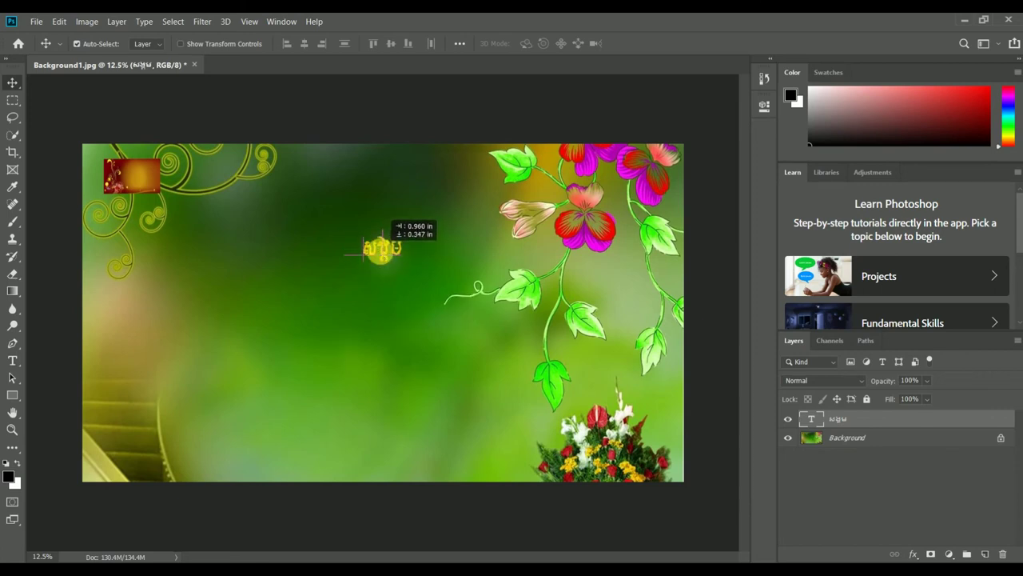
pyautogui.click(339, 335)
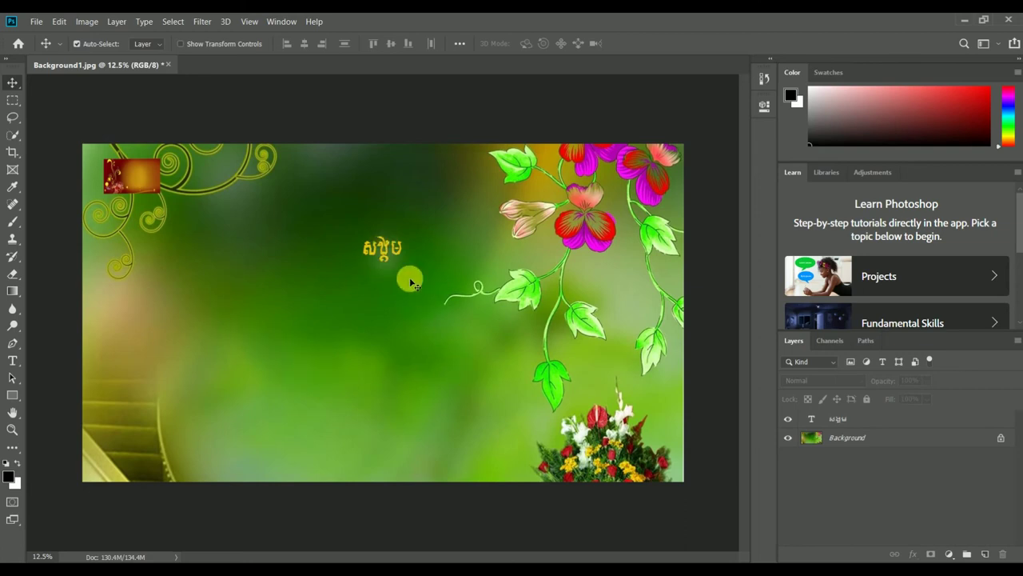
# Step: Save the Khmer-titled design as JPEG 'Lesson 1-1' at maximum quality
pyautogui.click(36, 21)
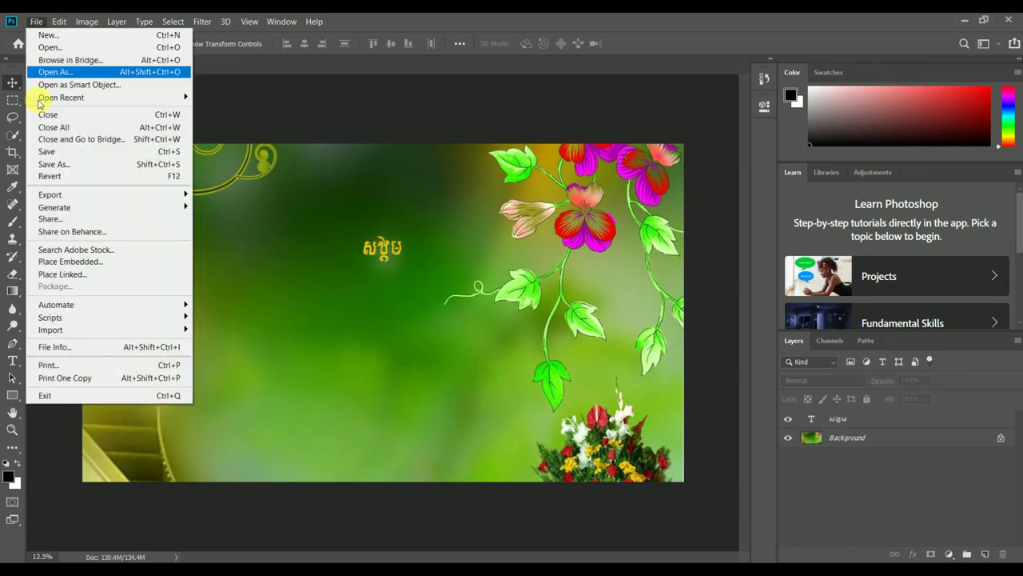
pyautogui.click(67, 167)
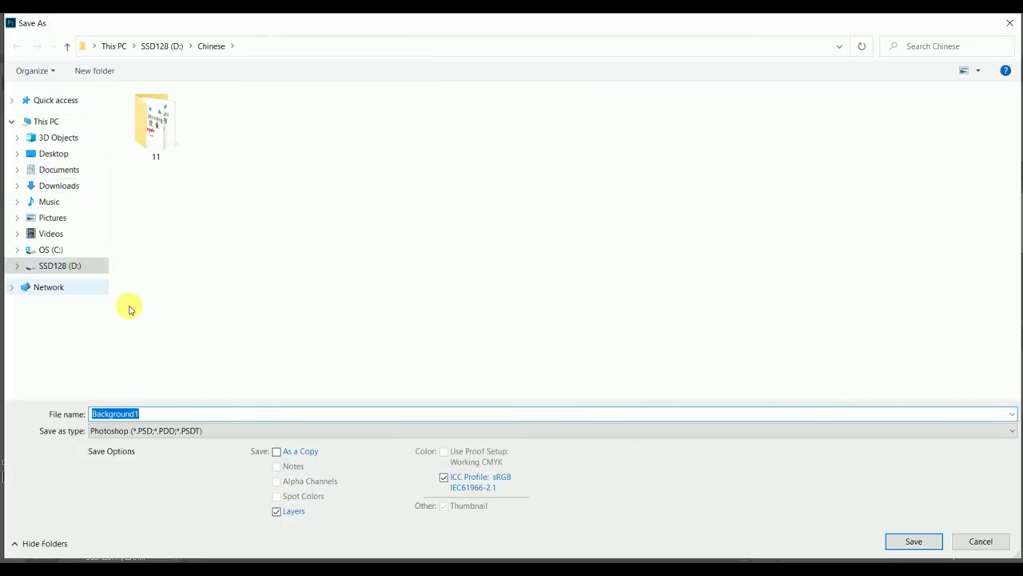
pyautogui.click(154, 436)
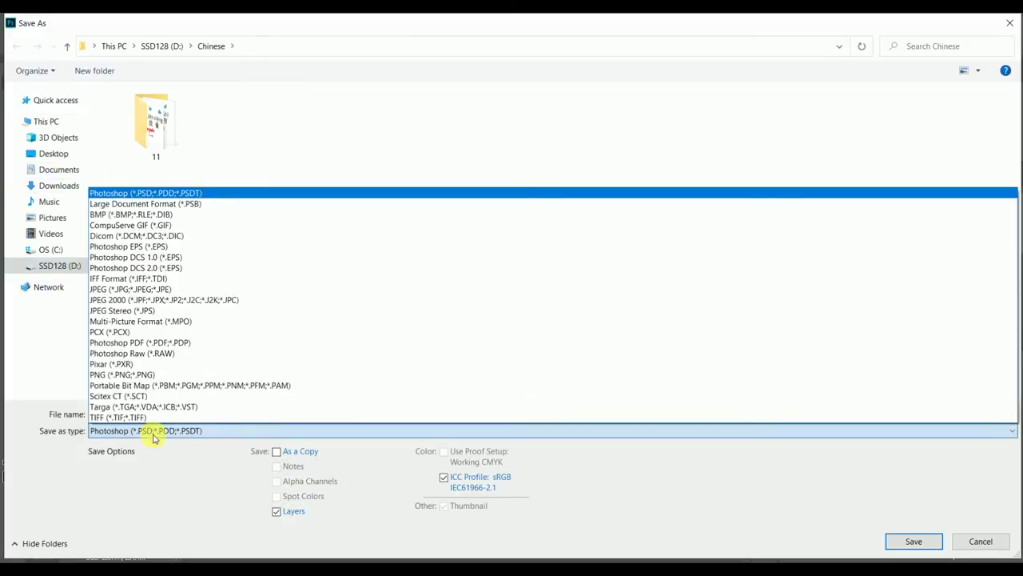
pyautogui.click(140, 288)
pyautogui.doubleClick(179, 416)
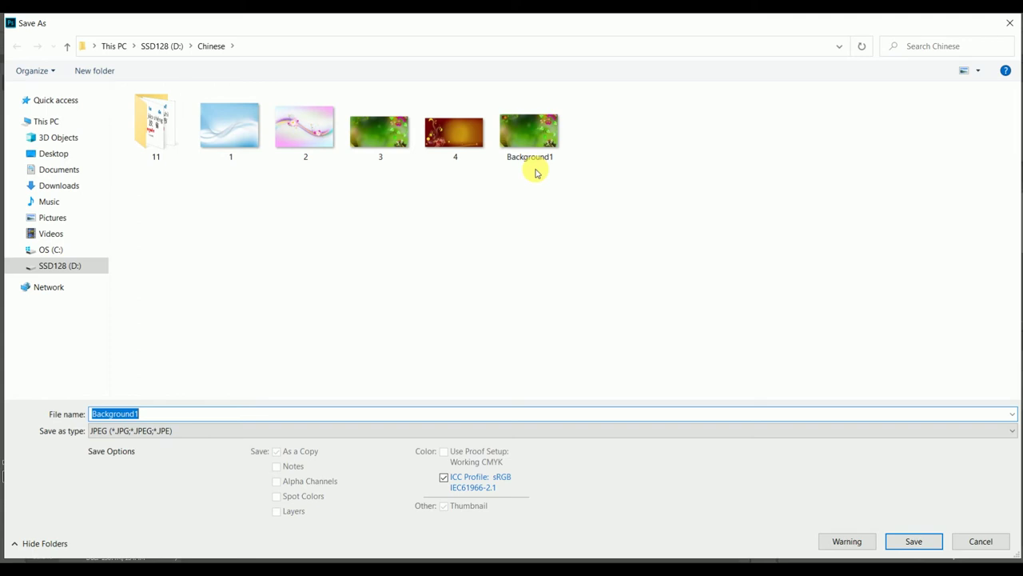
pyautogui.write('ឡេសសោត')
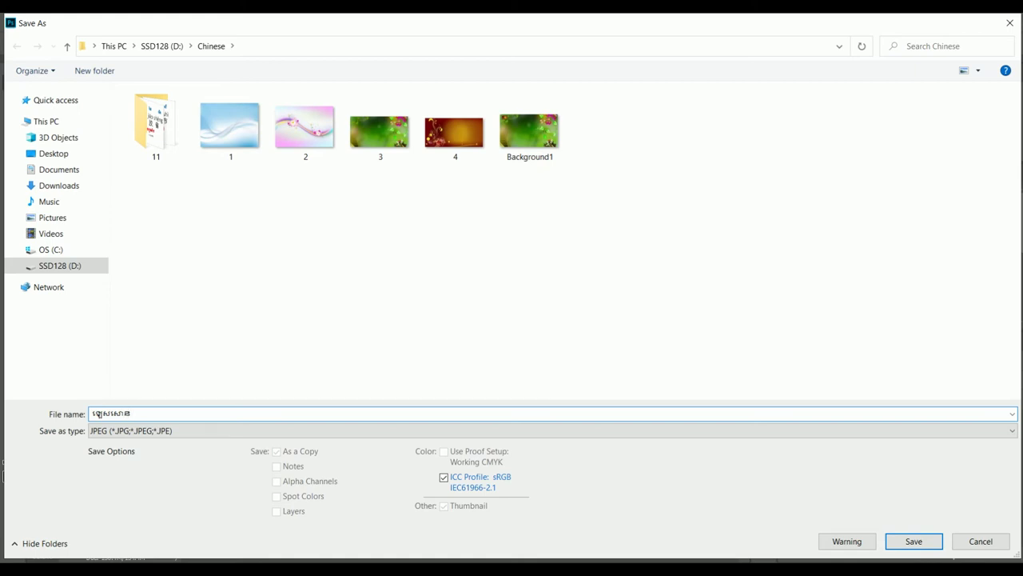
pyautogui.press('BackSpace')
pyautogui.press('BackSpace')
pyautogui.press('BackSpace')
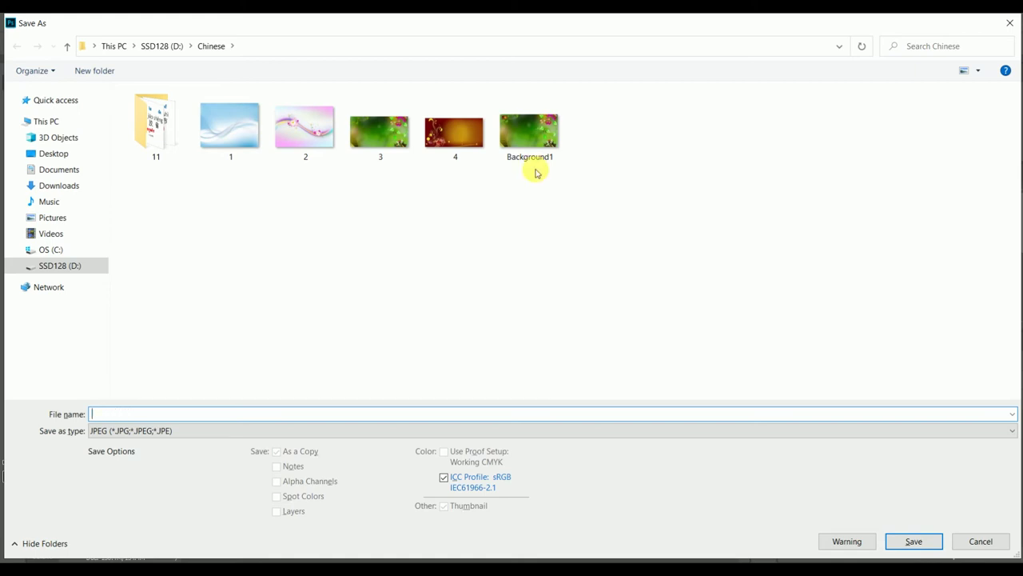
pyautogui.write('esson')
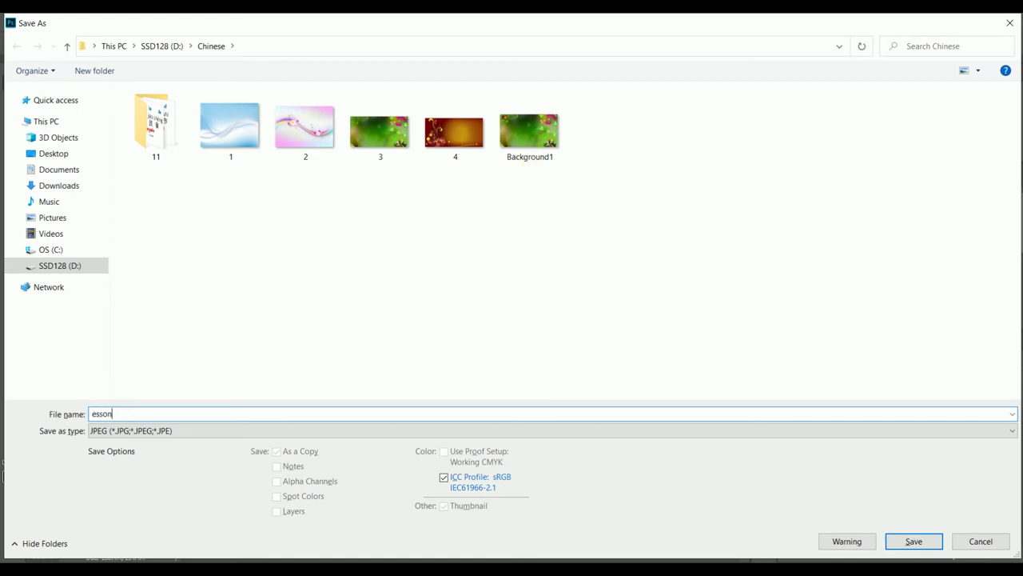
pyautogui.press('BackSpace')
pyautogui.press('BackSpace')
pyautogui.press('BackSpace')
pyautogui.write('es')
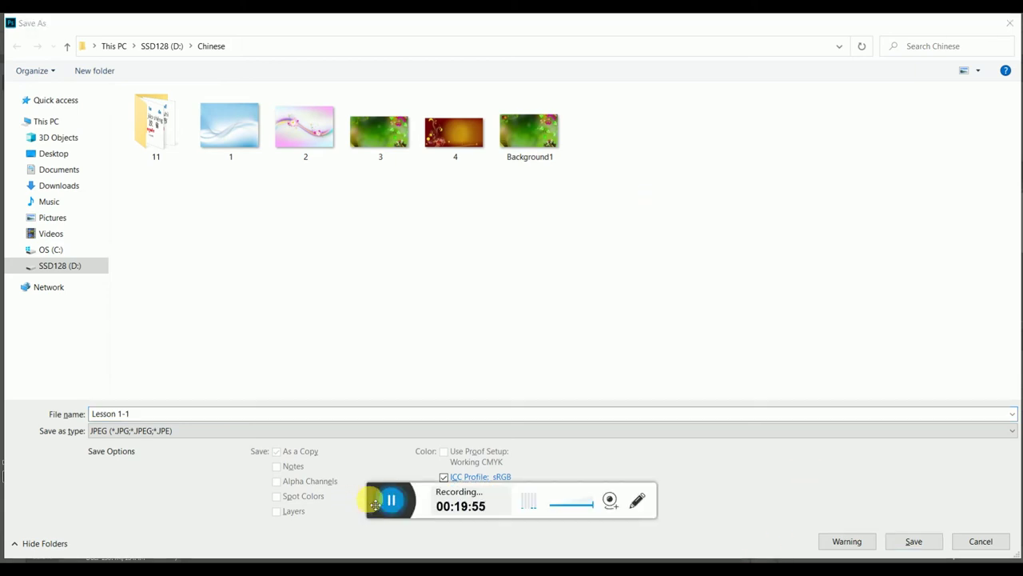
pyautogui.moveTo(354, 499); pyautogui.dragTo(550, 541)
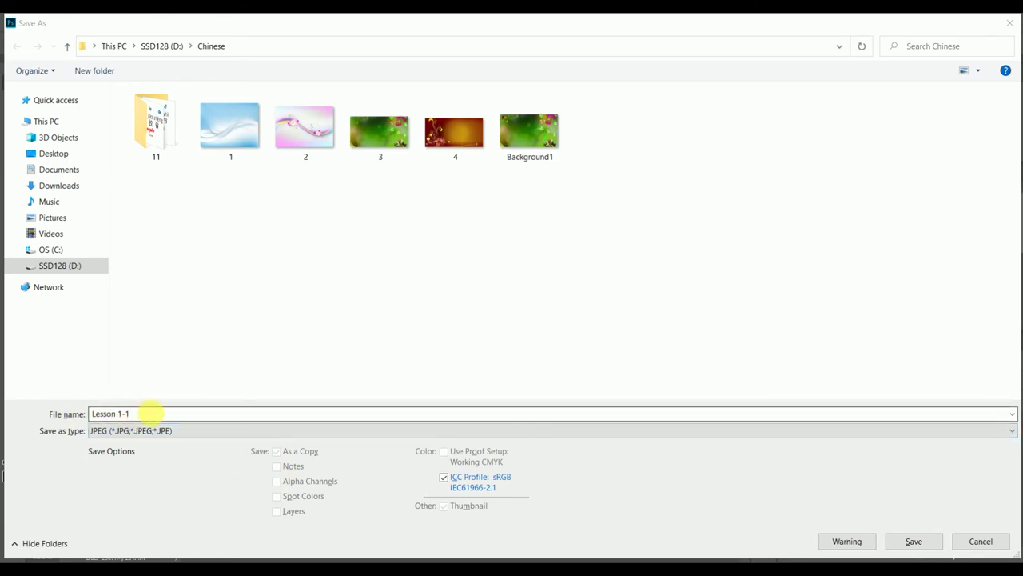
pyautogui.click(908, 543)
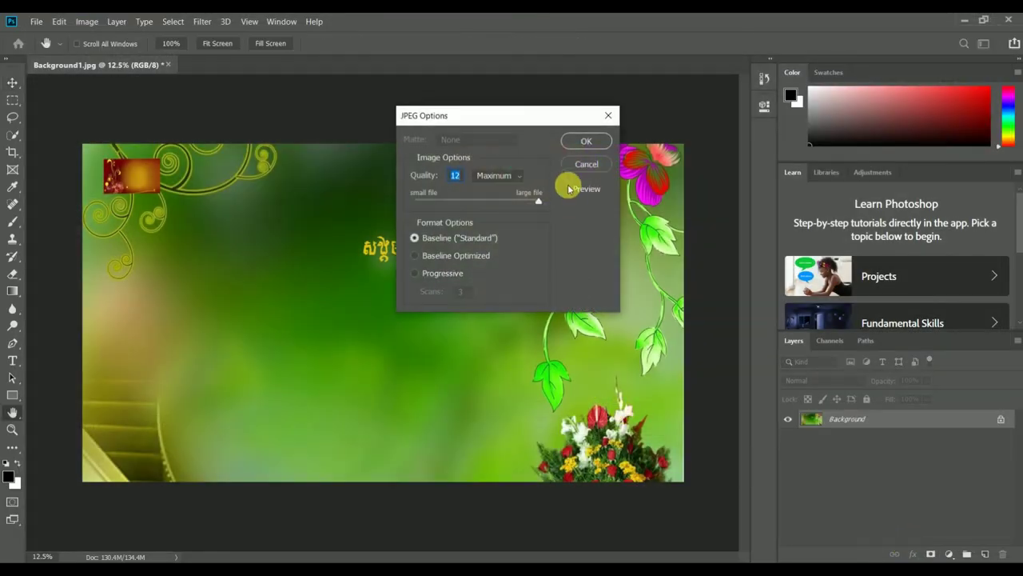
pyautogui.click(583, 142)
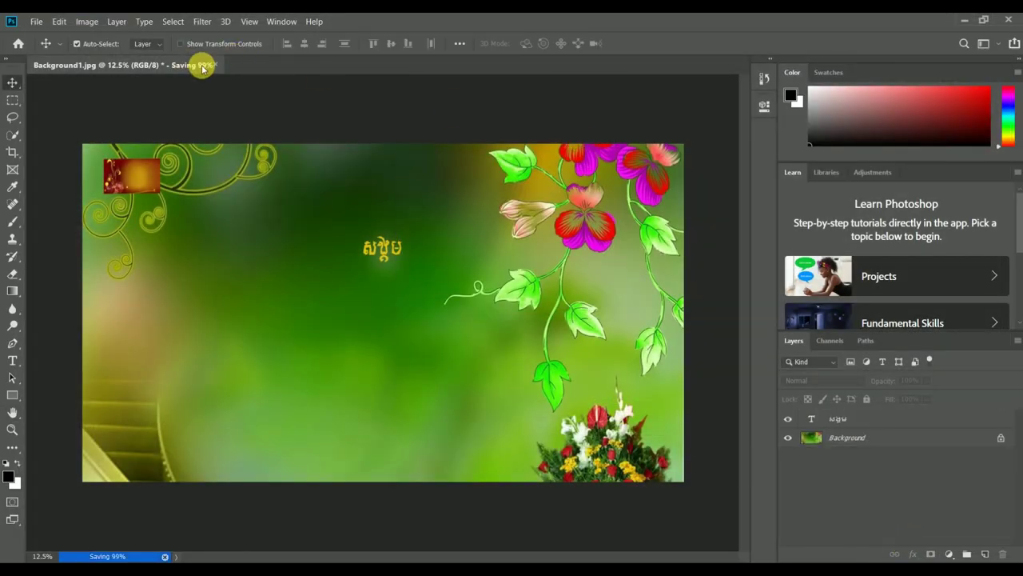
# Step: Retype the yellow Khmer text layer as a longer Khmer greeting and commit it
pyautogui.click(396, 251)
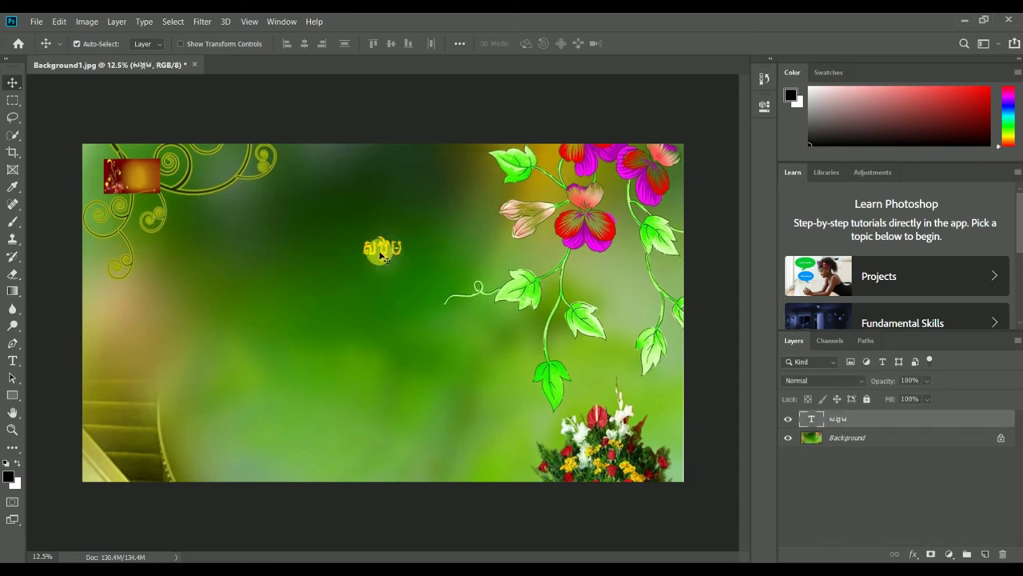
pyautogui.doubleClick(382, 255)
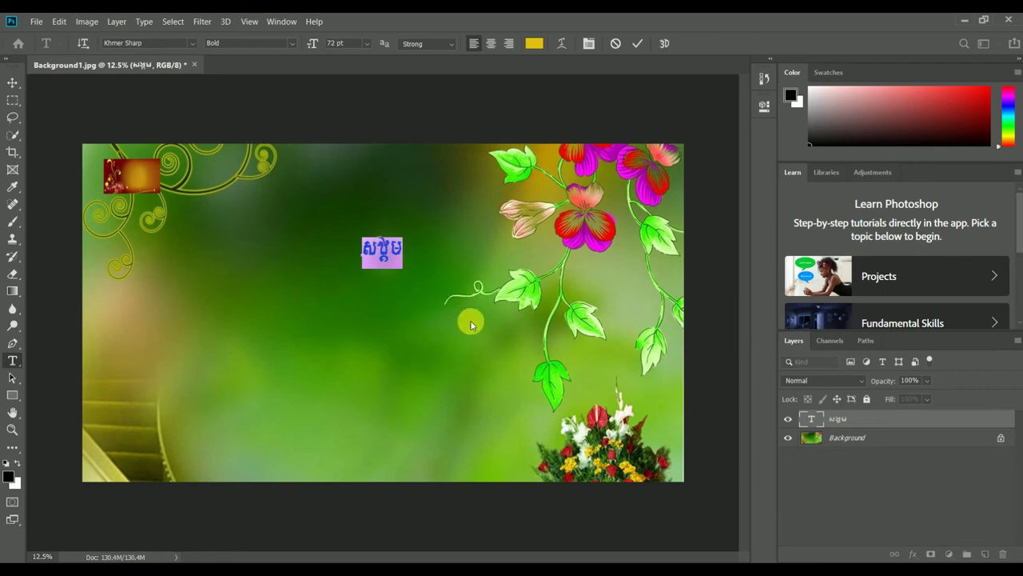
pyautogui.write('ស')
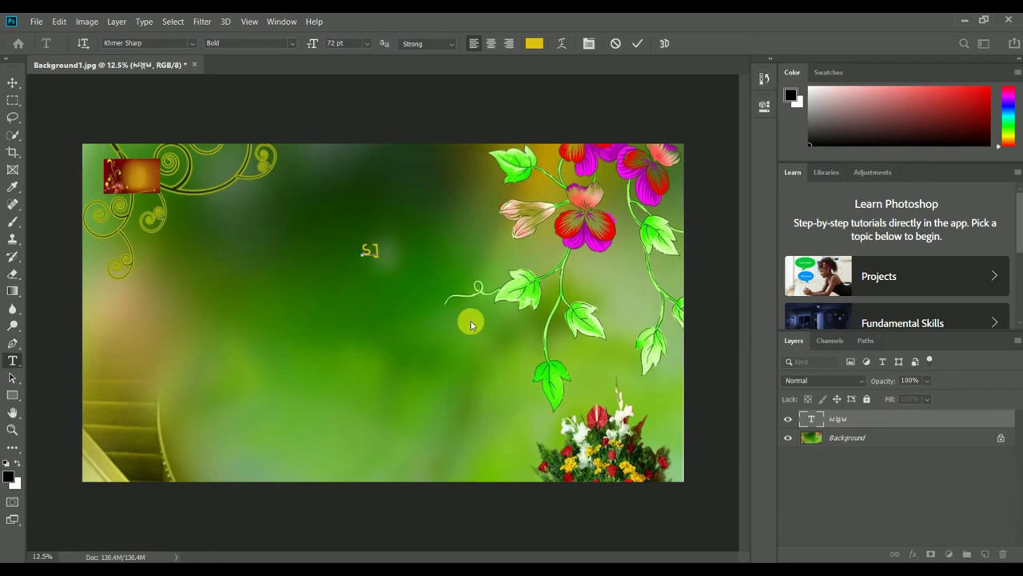
pyautogui.press('BackSpace')
pyautogui.press('BackSpace')
pyautogui.press('BackSpace')
pyautogui.write('ម')
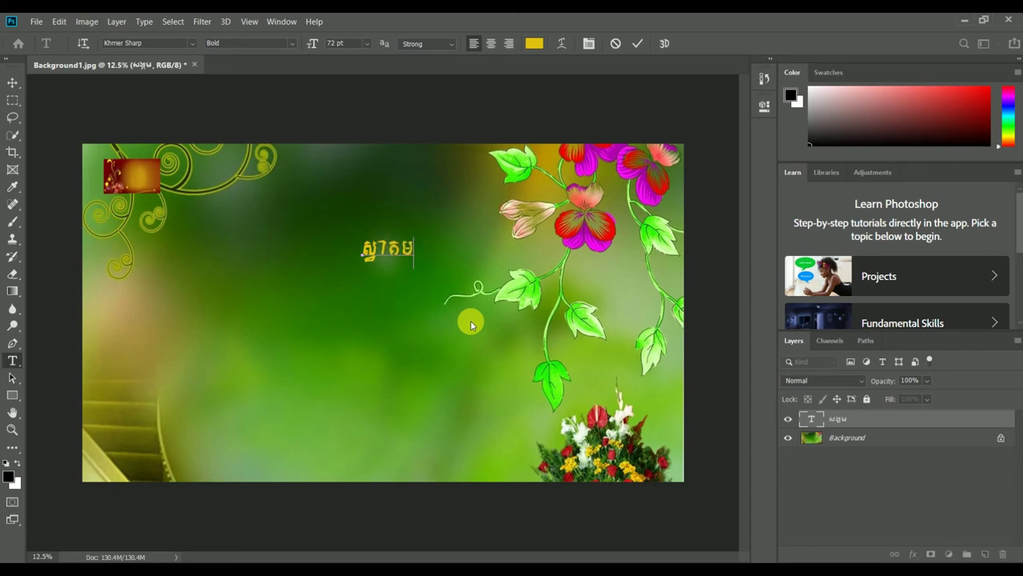
pyautogui.write('ណ៍')
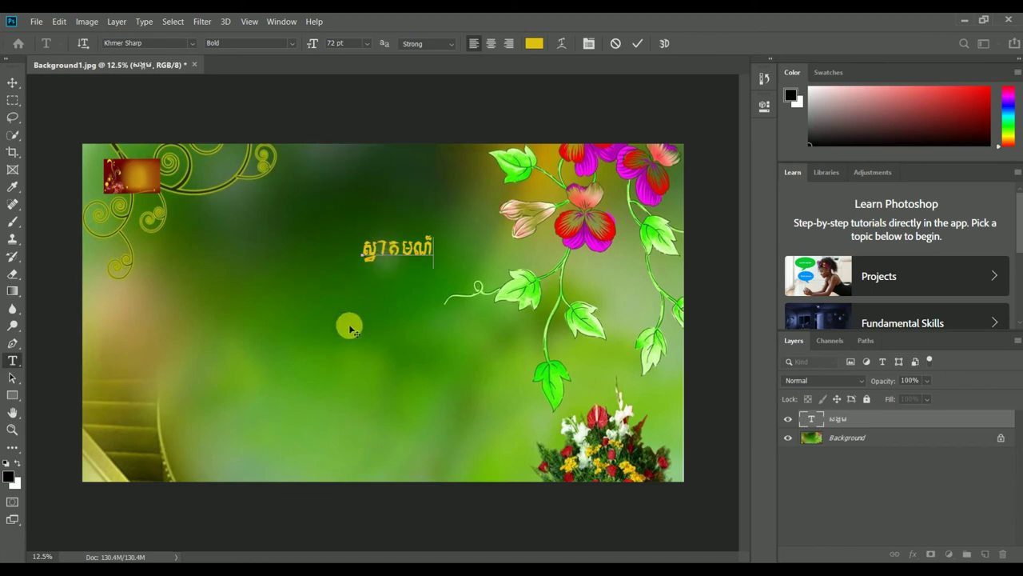
pyautogui.click(637, 44)
pyautogui.click(12, 361)
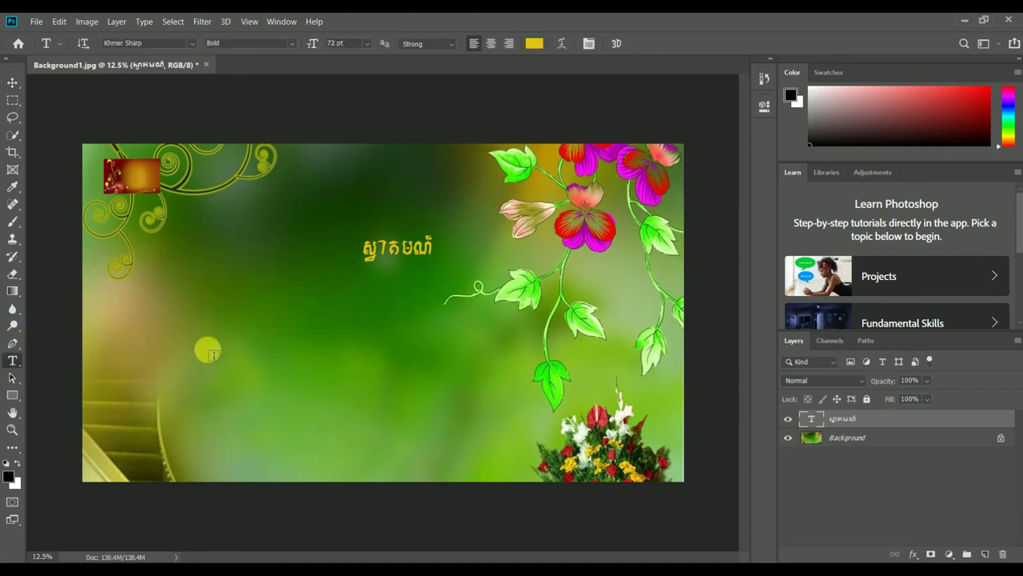
# Step: Add a yellow 'Welcome' text line below the Khmer greeting, replacing the placeholder text
pyautogui.click(345, 354)
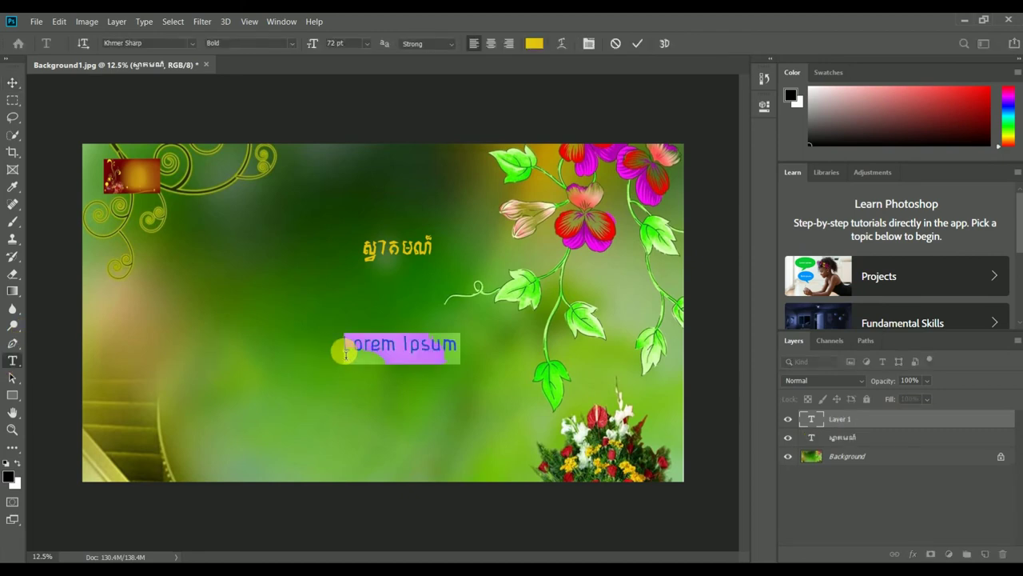
pyautogui.press('BackSpace')
pyautogui.write('Welcom')
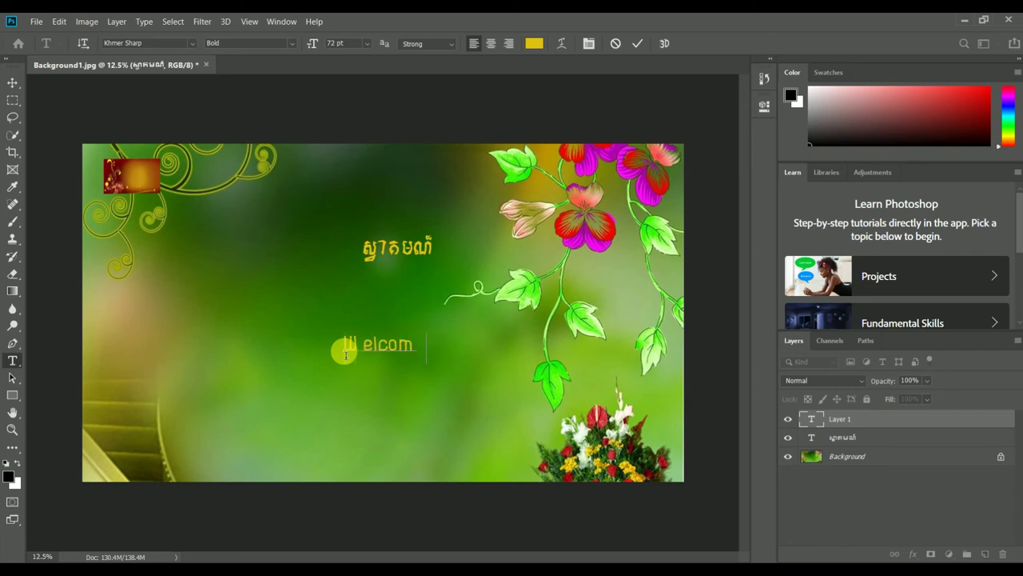
pyautogui.write('e')
pyautogui.click(638, 44)
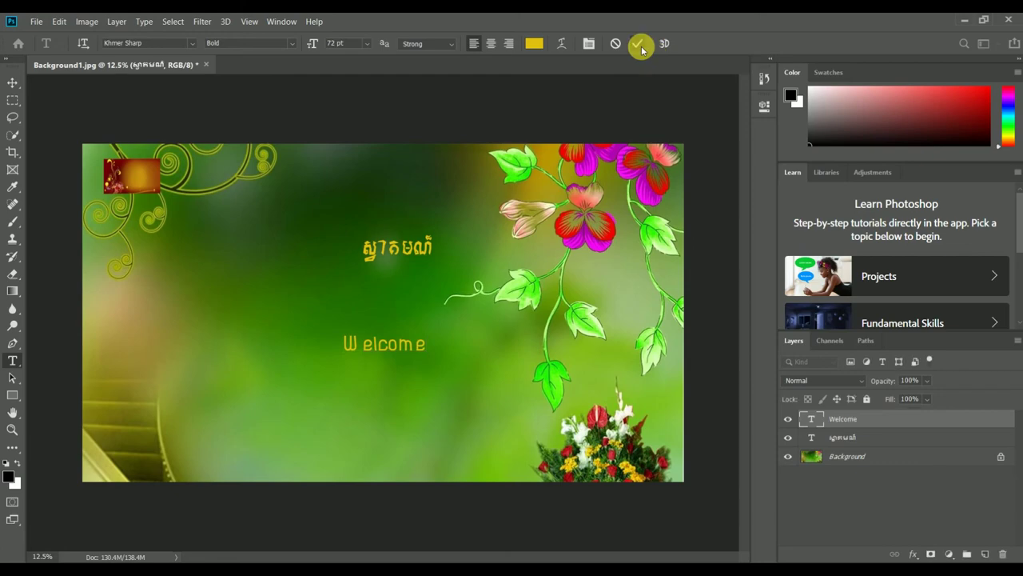
pyautogui.click(36, 22)
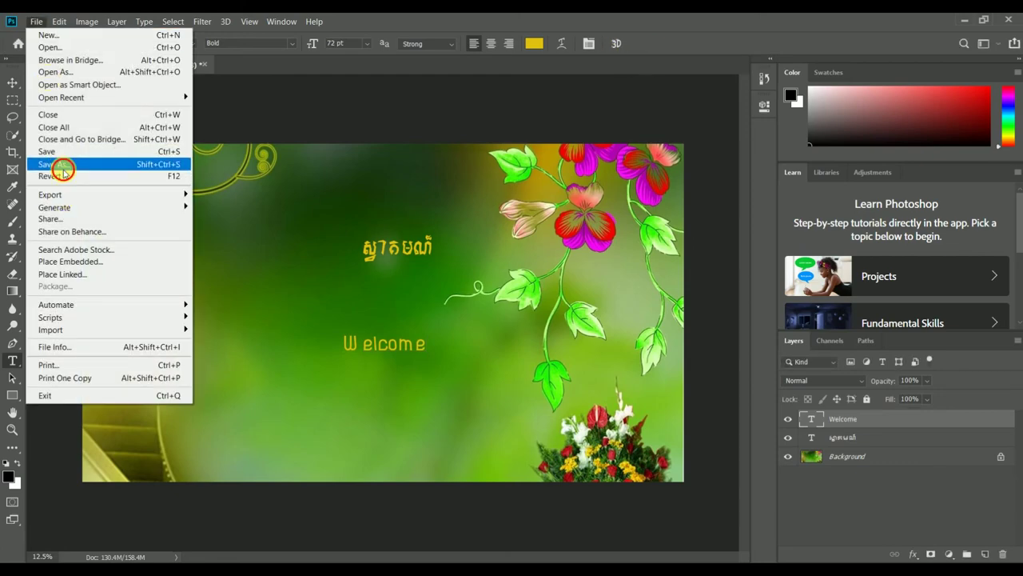
# Step: Save a JPEG copy as 'Lesson 1-2' beside Lesson 1-1 in the Chinese folder
pyautogui.click(63, 166)
pyautogui.click(125, 430)
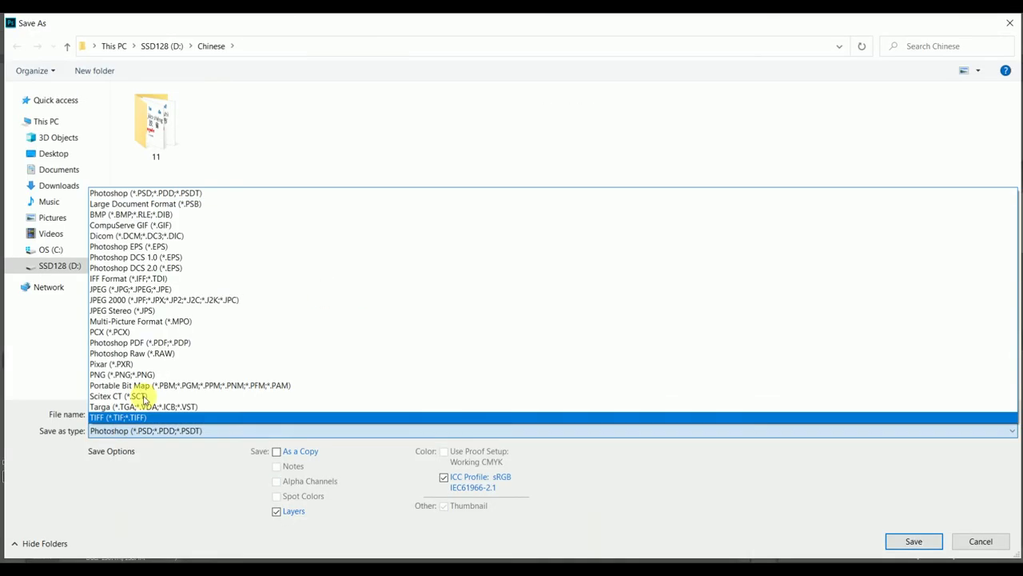
pyautogui.click(159, 292)
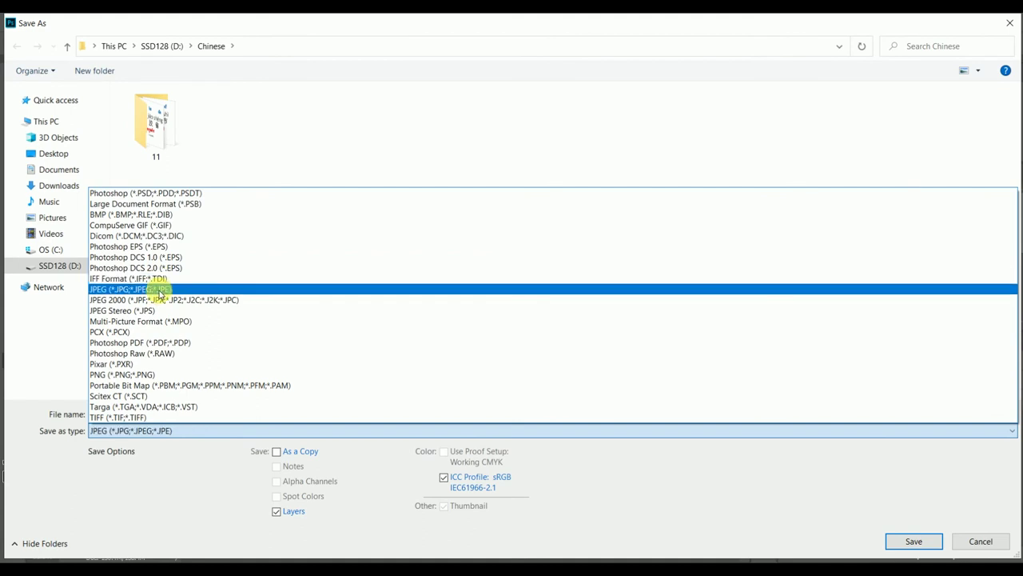
pyautogui.click(159, 288)
pyautogui.click(605, 164)
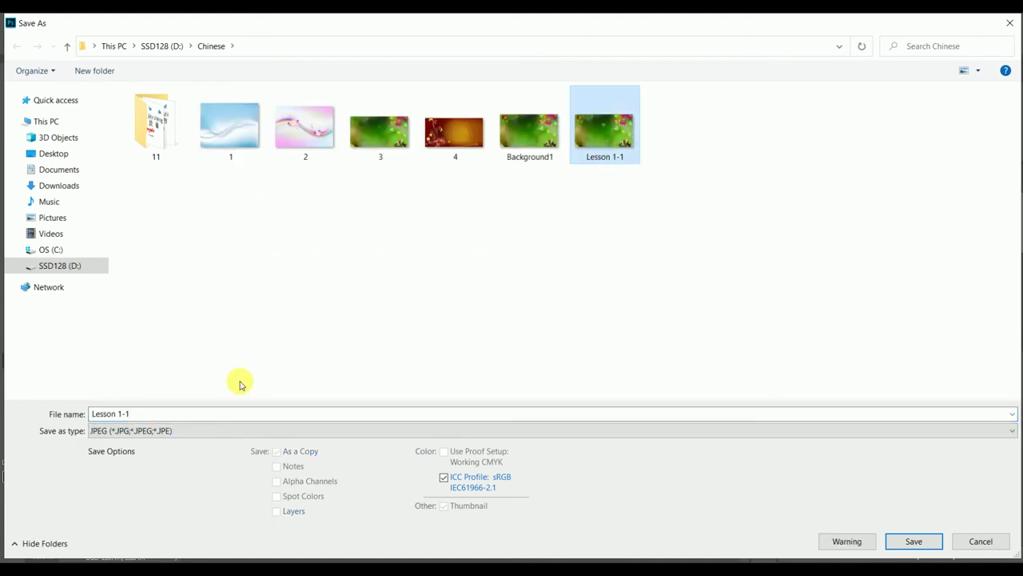
pyautogui.doubleClick(146, 414)
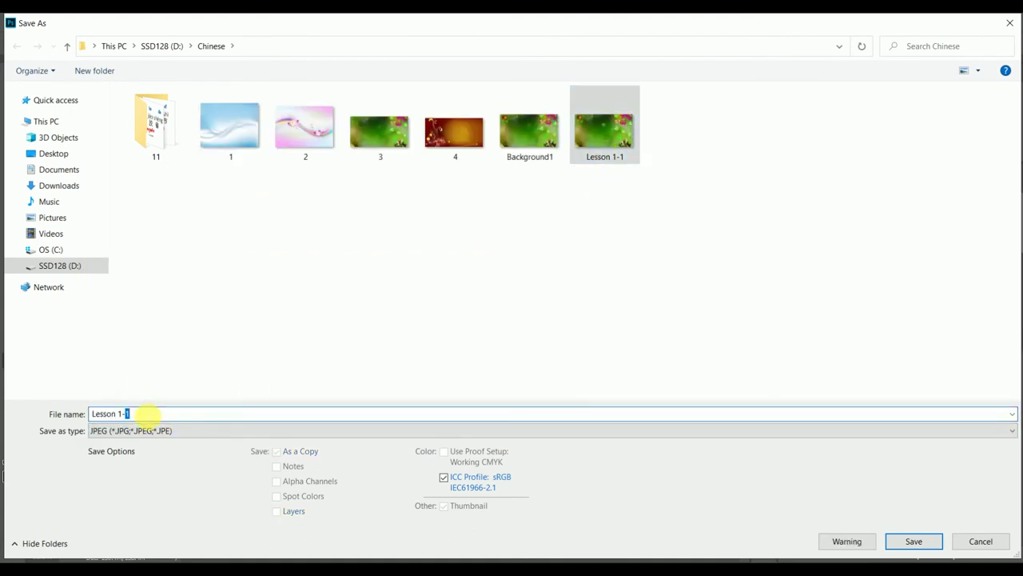
pyautogui.write('2')
pyautogui.click(912, 541)
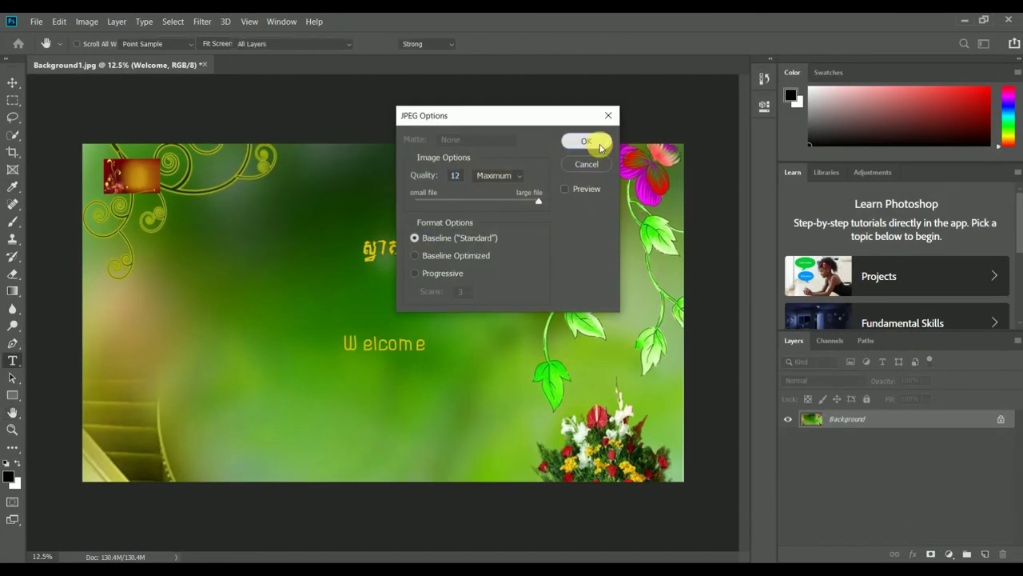
pyautogui.click(586, 141)
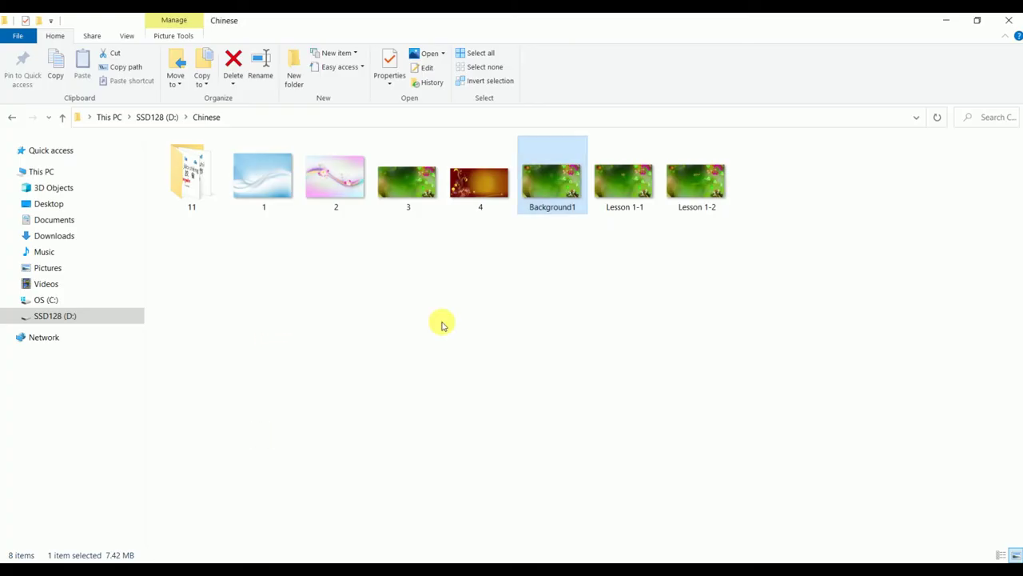
pyautogui.click(524, 355)
pyautogui.doubleClick(697, 182)
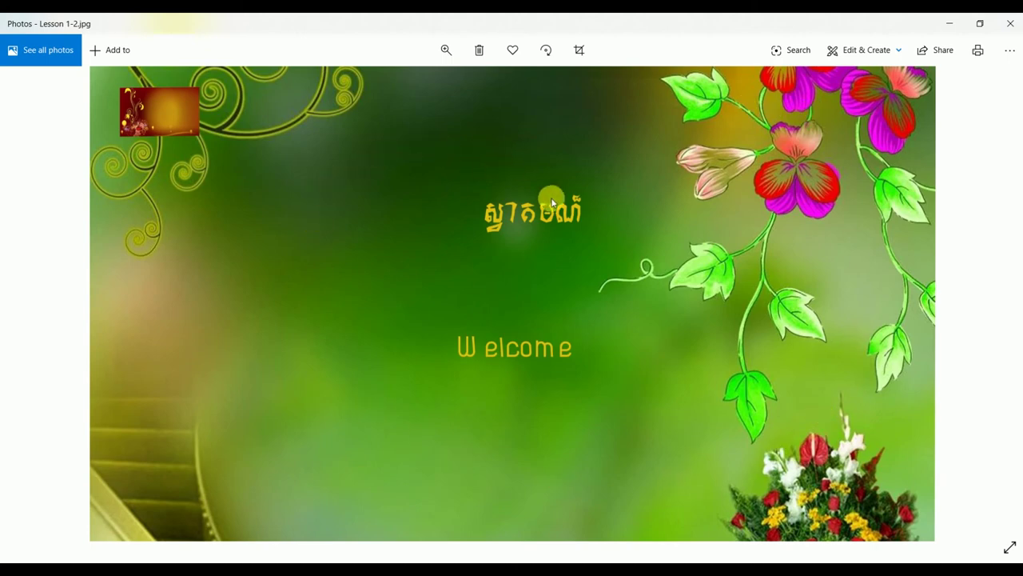
pyautogui.press('Left')
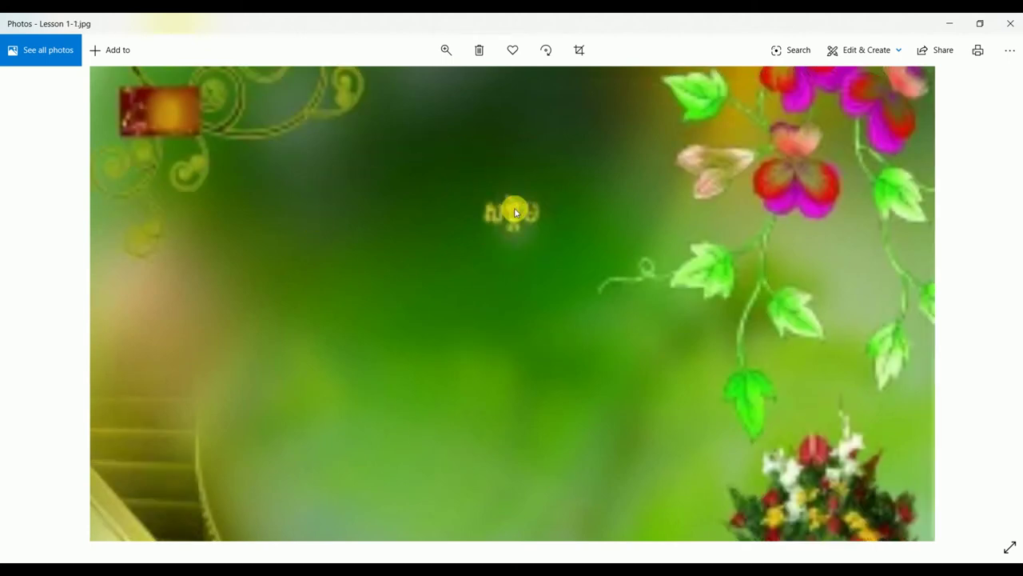
pyautogui.press('Left')
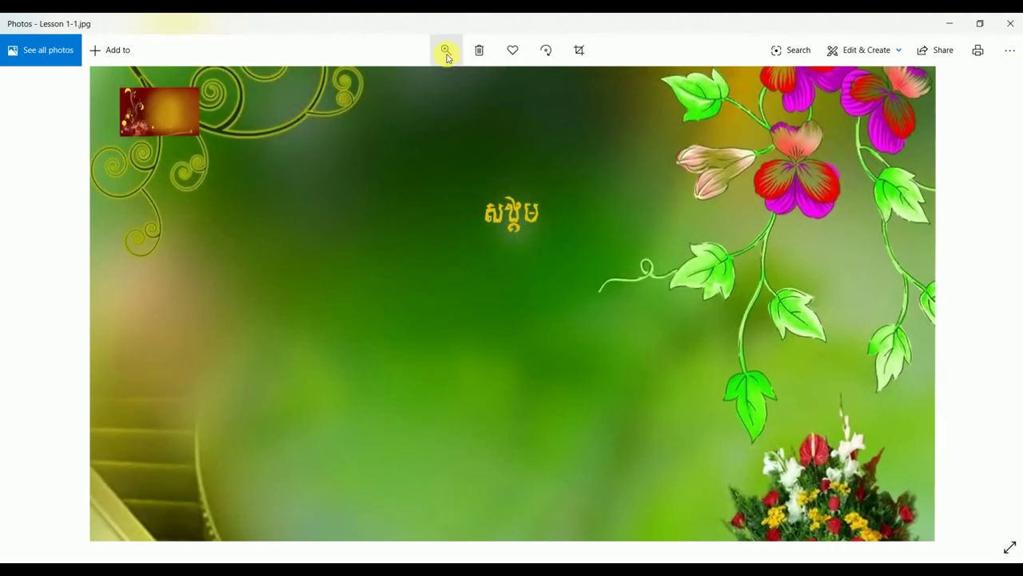
pyautogui.press('Right')
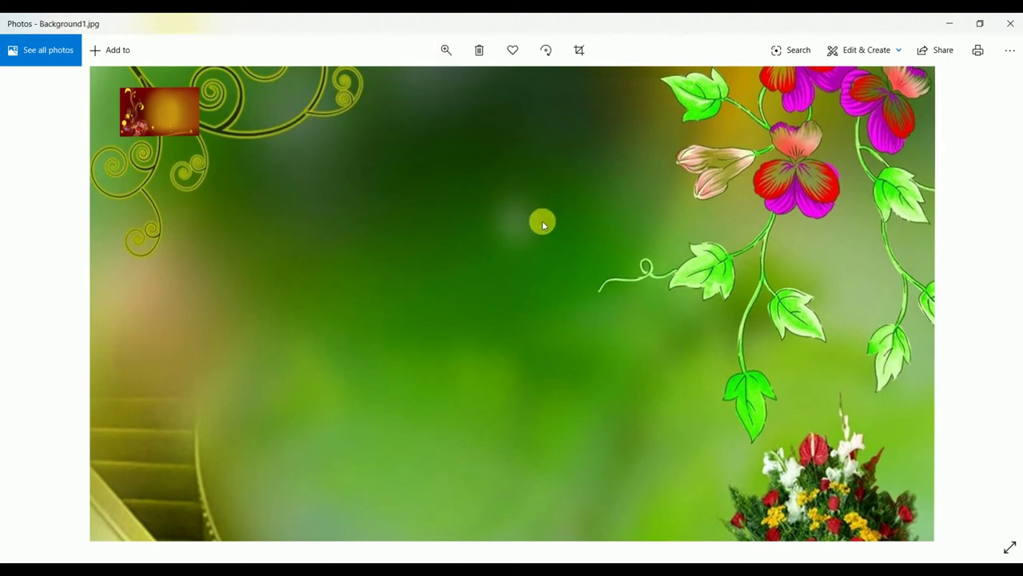
pyautogui.press('Right')
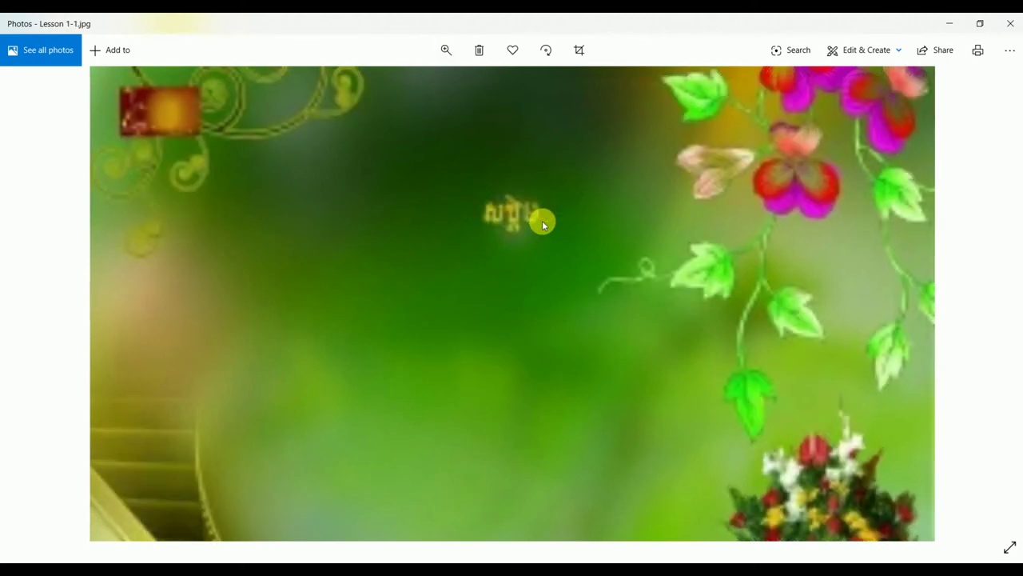
pyautogui.press('Right')
pyautogui.click(446, 50)
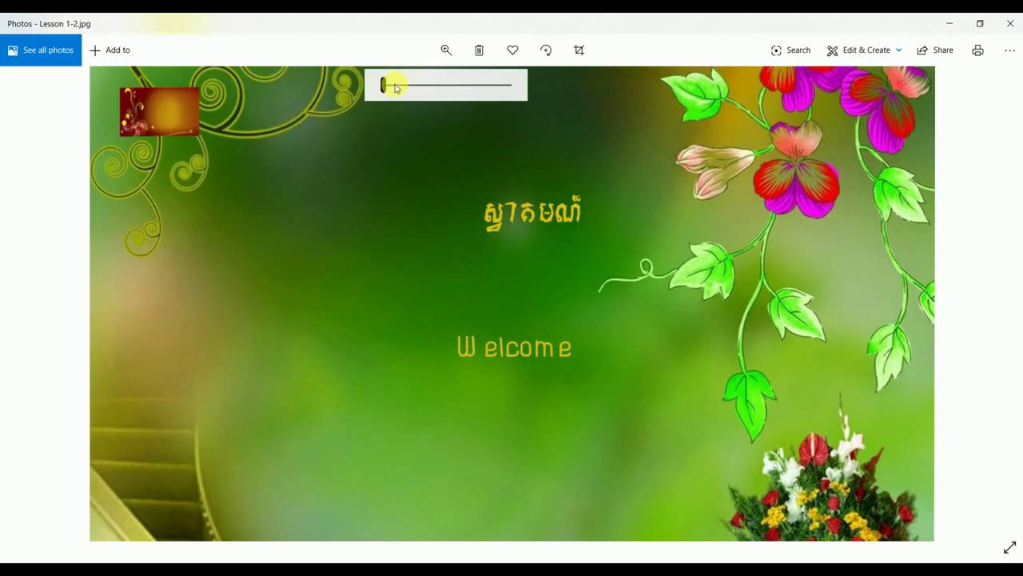
pyautogui.moveTo(395, 88); pyautogui.dragTo(400, 94)
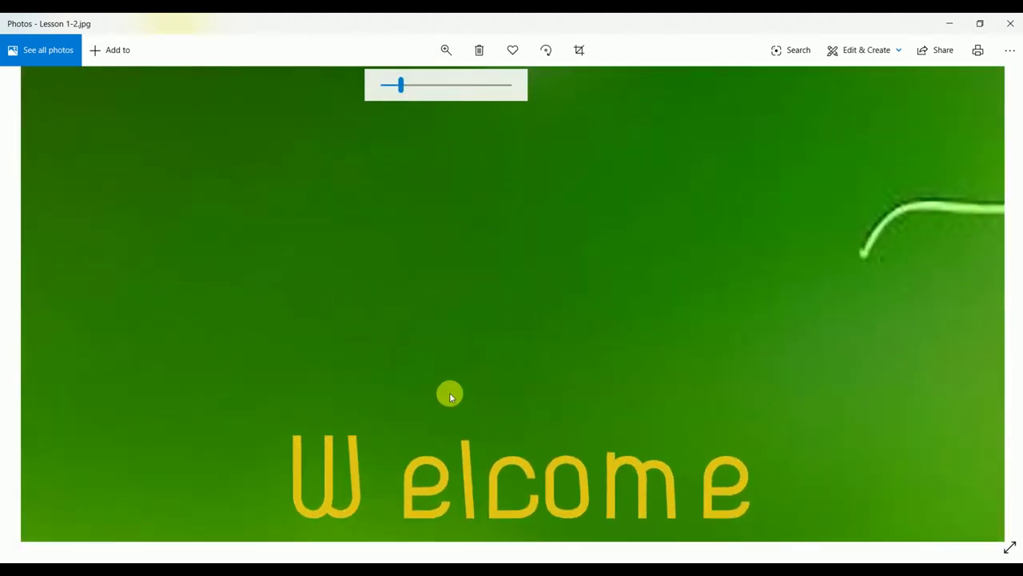
pyautogui.moveTo(449, 391); pyautogui.dragTo(466, 270)
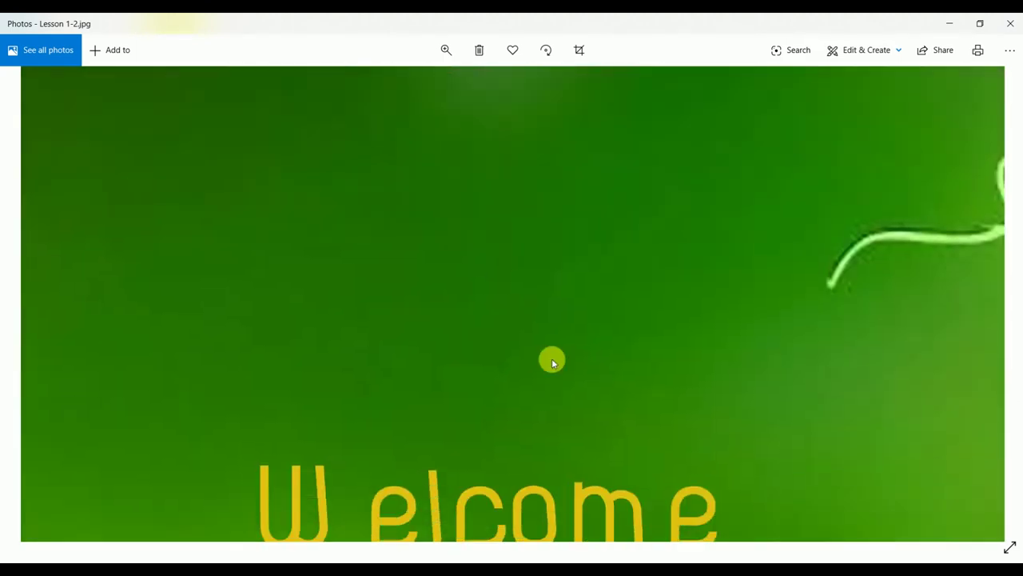
pyautogui.moveTo(552, 360); pyautogui.dragTo(551, 312)
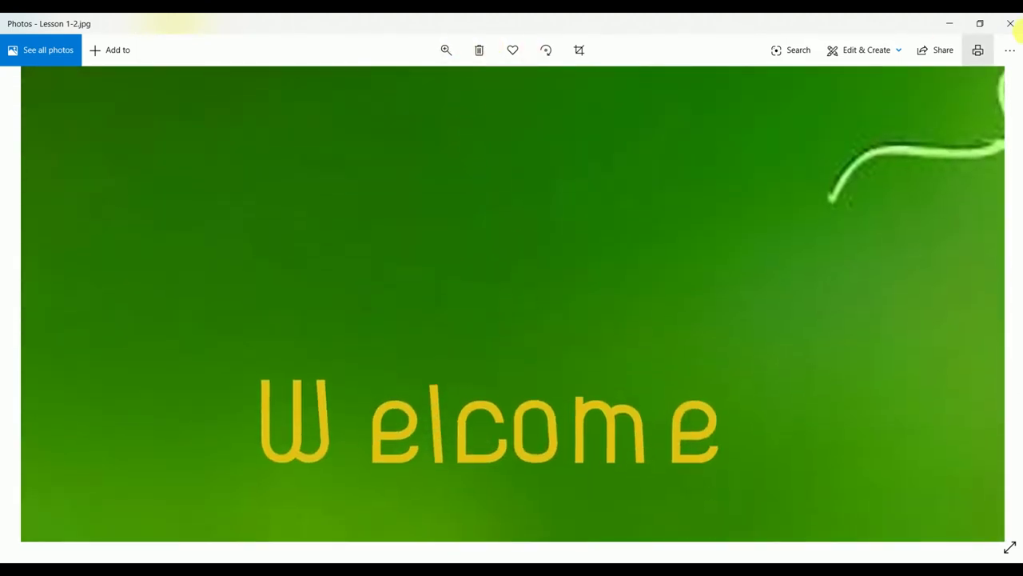
pyautogui.click(1011, 23)
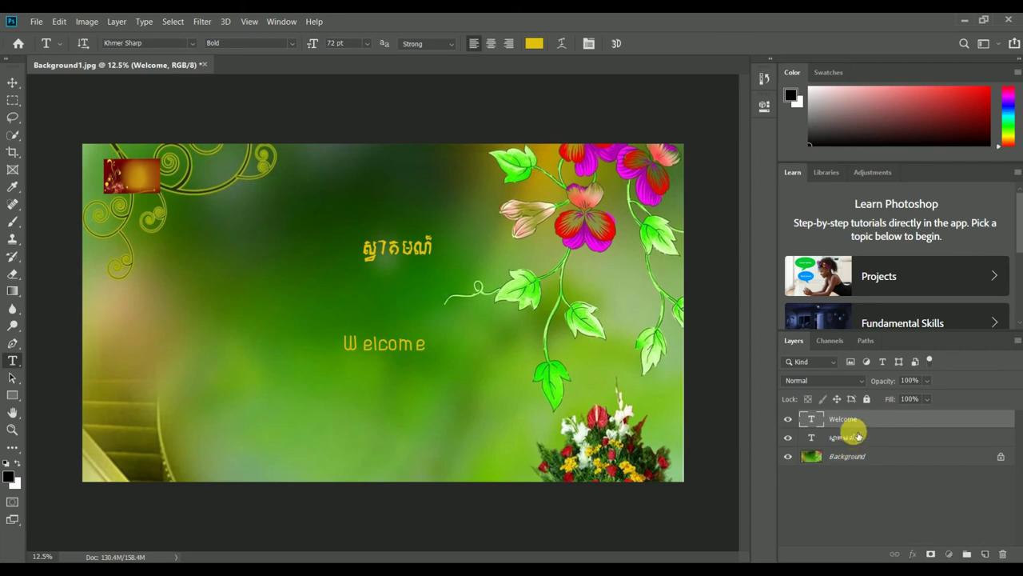
# Step: Close Background1.jpg, discarding its unsaved Khmer and Welcome text layers
pyautogui.click(852, 435)
pyautogui.click(851, 424)
pyautogui.click(849, 437)
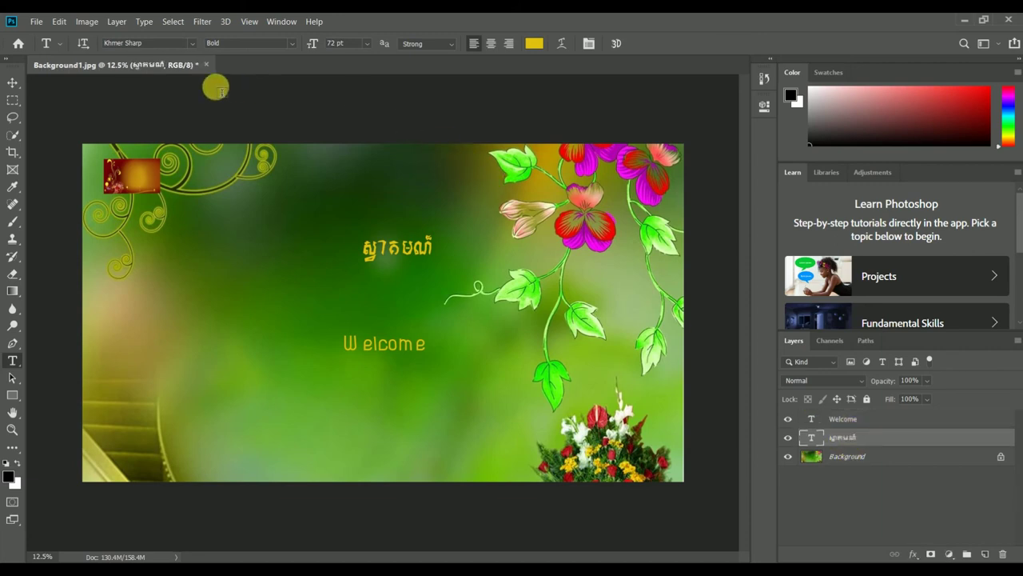
pyautogui.click(207, 66)
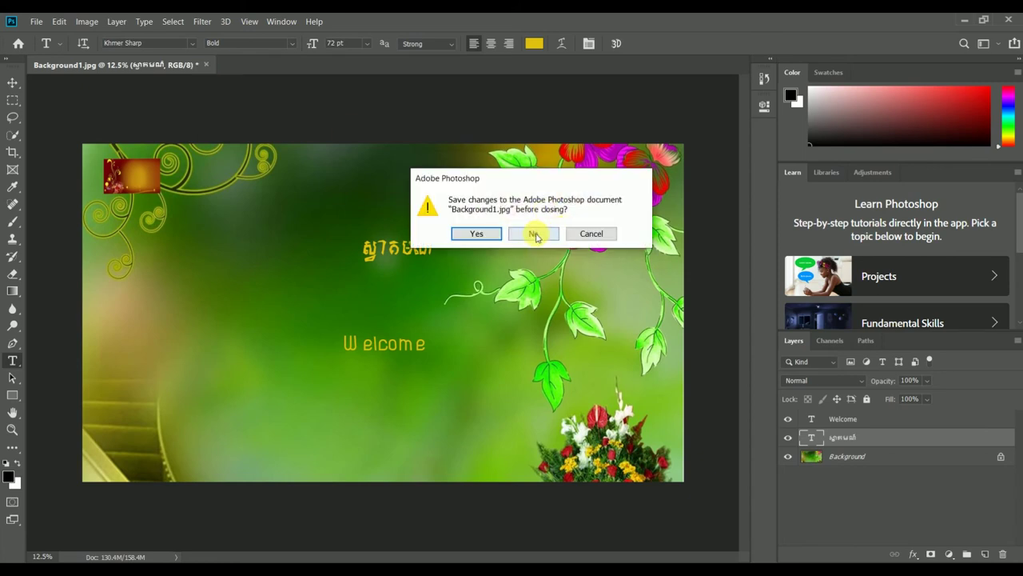
pyautogui.click(530, 233)
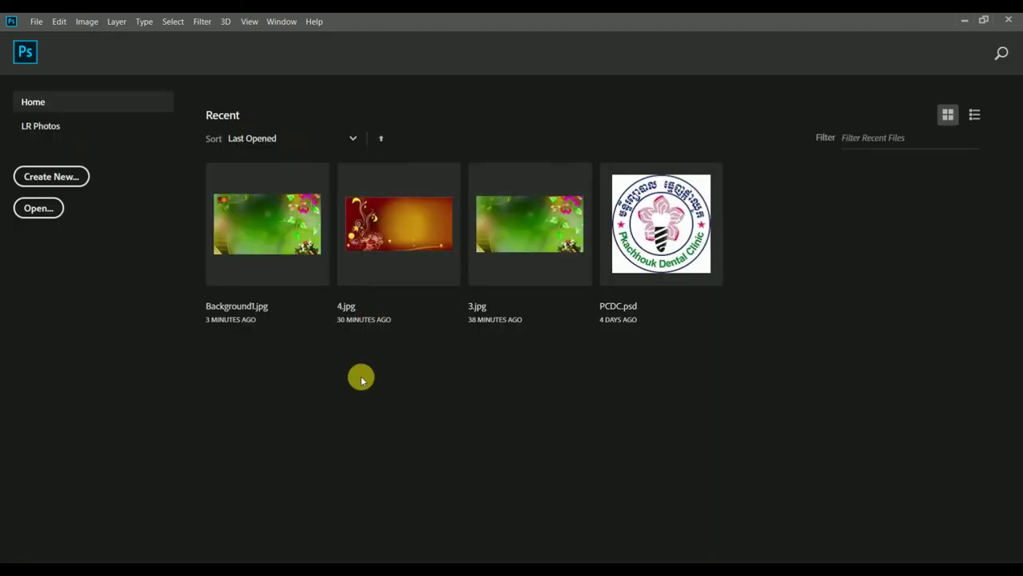
# Step: Create a new white 1920 × 1080 px, 300 ppi, RGB 16-bit document
pyautogui.hotkey('ctrl', 'n')
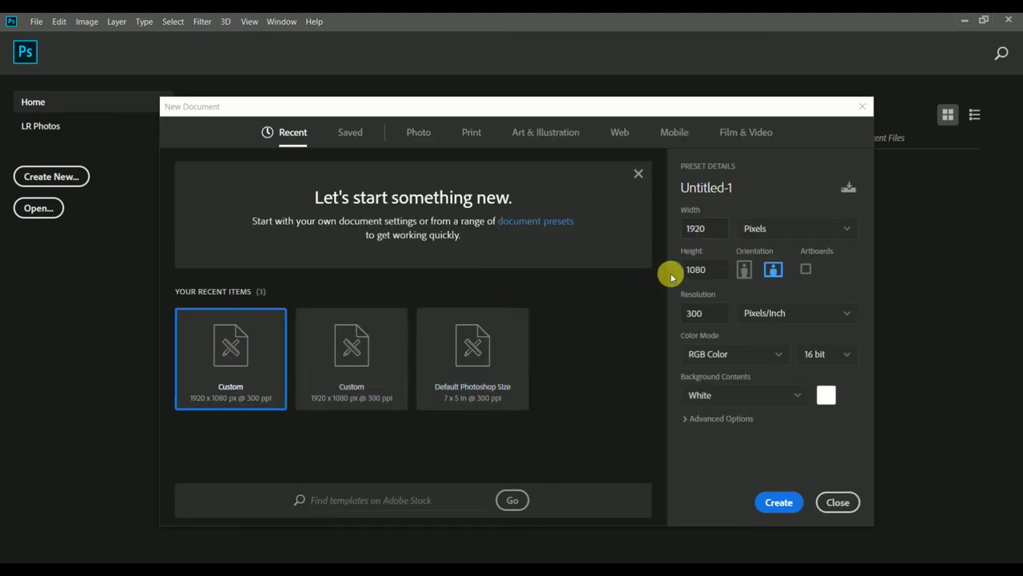
pyautogui.click(692, 272)
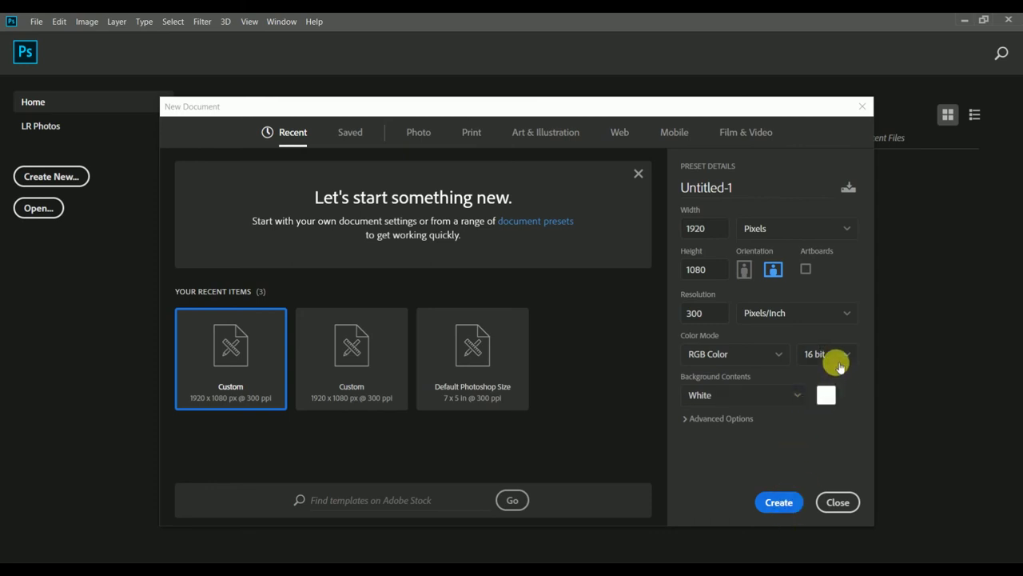
pyautogui.click(774, 502)
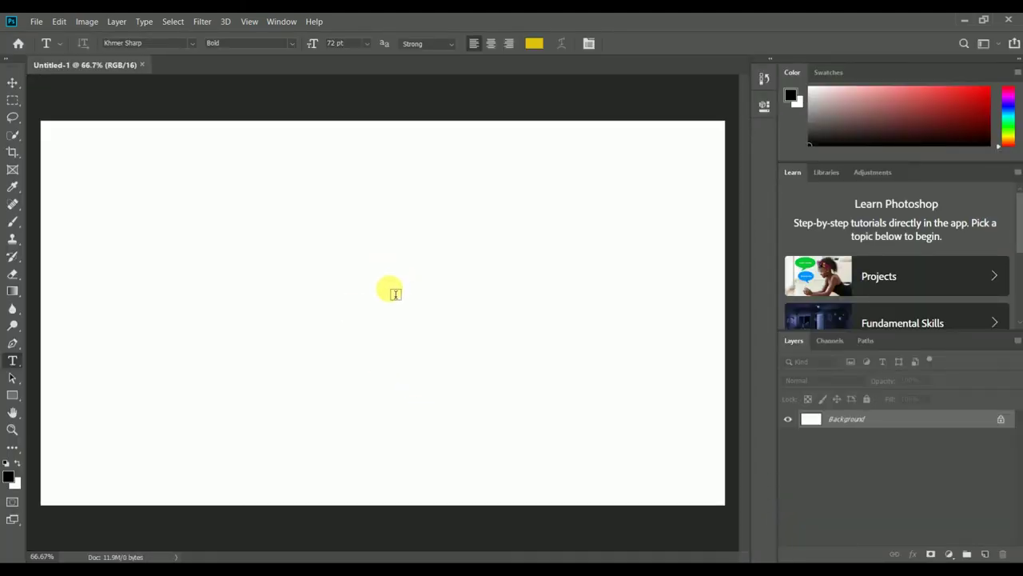
# Step: Open the pink rainbow floral picture 2.jpg
pyautogui.hotkey('ctrl', 'o')
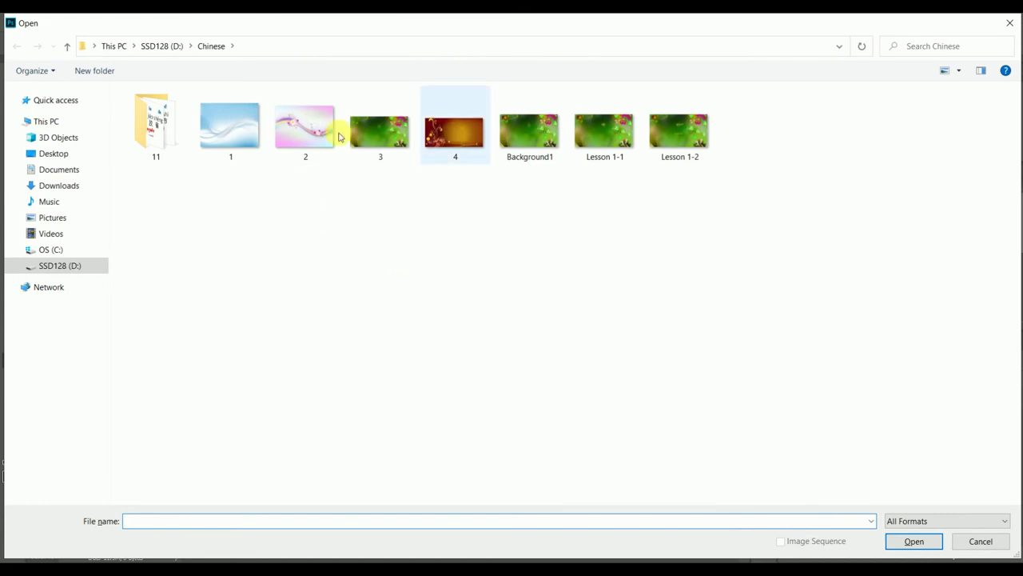
pyautogui.click(298, 132)
pyautogui.doubleClick(297, 133)
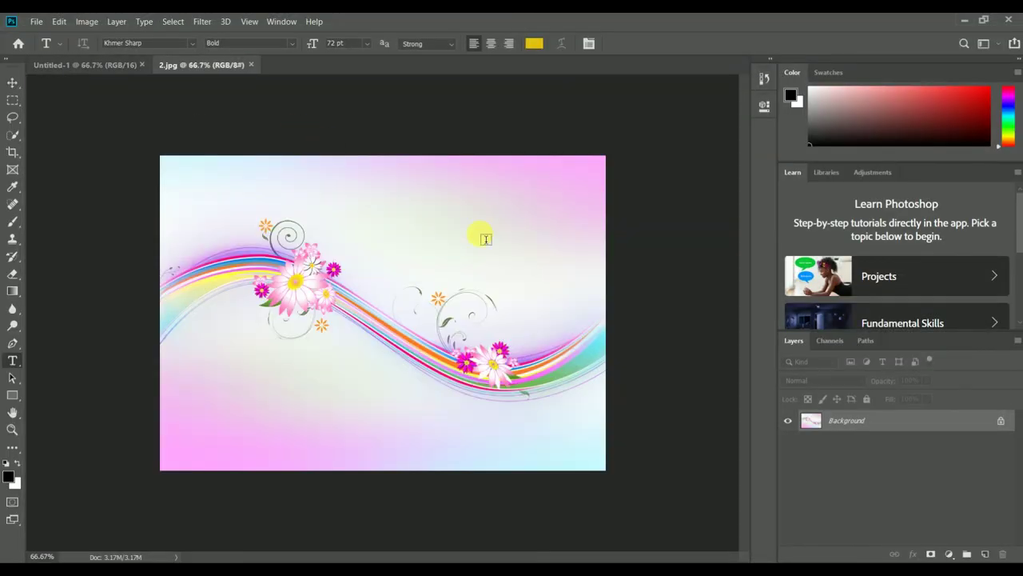
# Step: Drag 2.jpg onto Untitled-1 as a new layer, accept the bit-depth warning, and close 2.jpg
pyautogui.moveTo(229, 64); pyautogui.dragTo(488, 108)
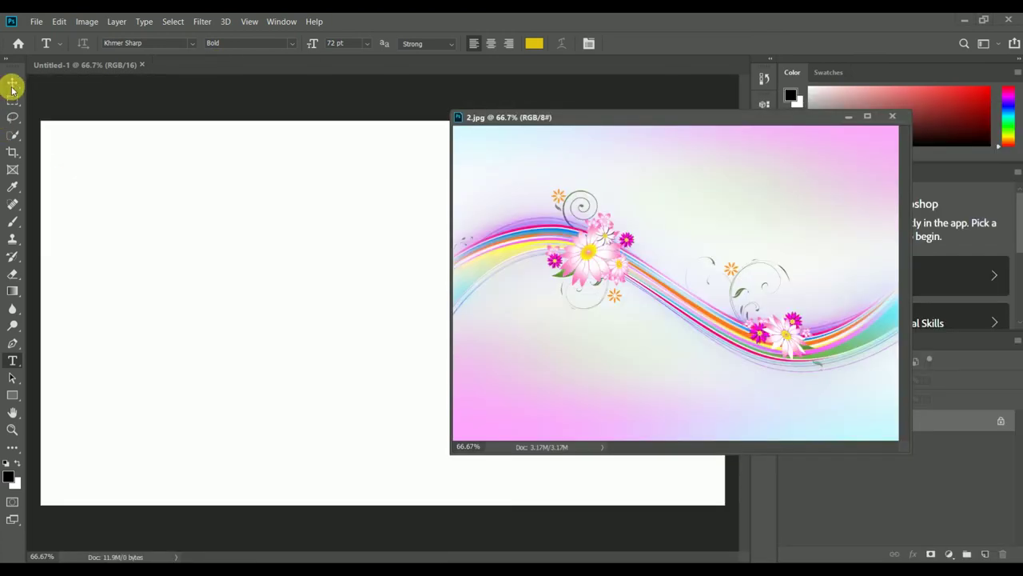
pyautogui.click(12, 82)
pyautogui.moveTo(581, 286); pyautogui.dragTo(309, 299)
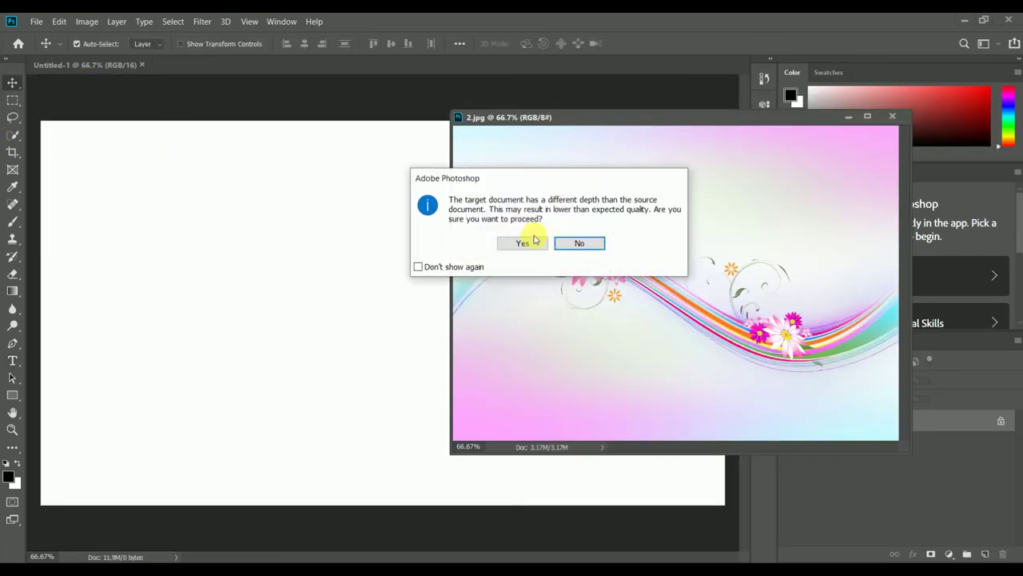
pyautogui.click(522, 243)
pyautogui.click(895, 118)
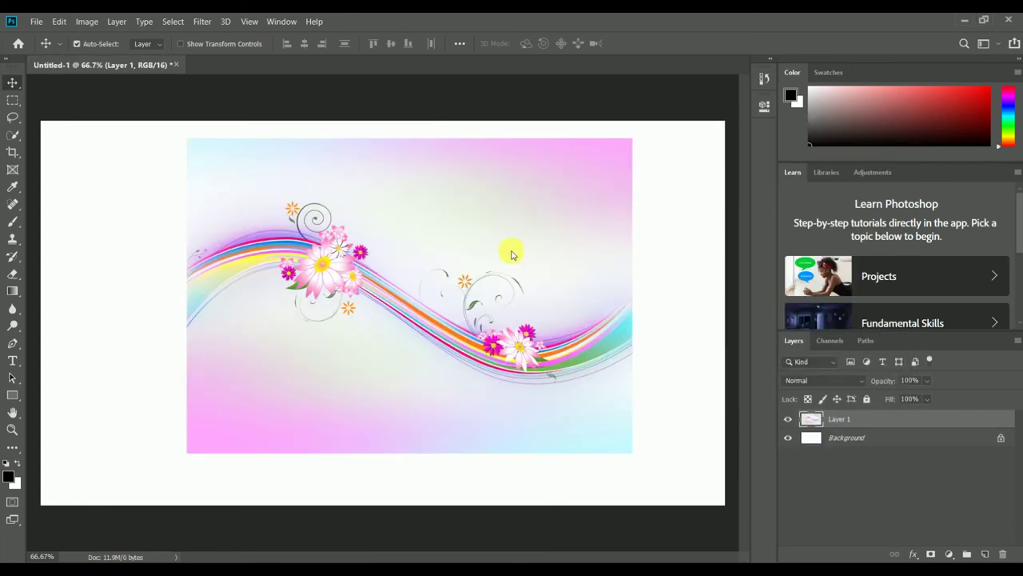
# Step: Free-transform the floral layer to about 118% and nudge it slightly left and down
pyautogui.moveTo(445, 277); pyautogui.dragTo(424, 289)
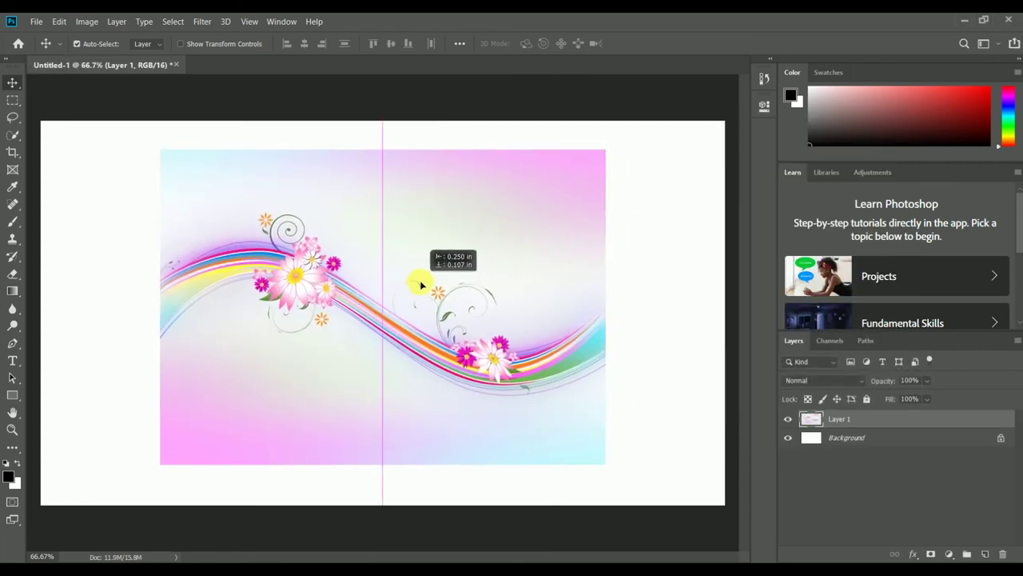
pyautogui.hotkey('ctrl', 't')
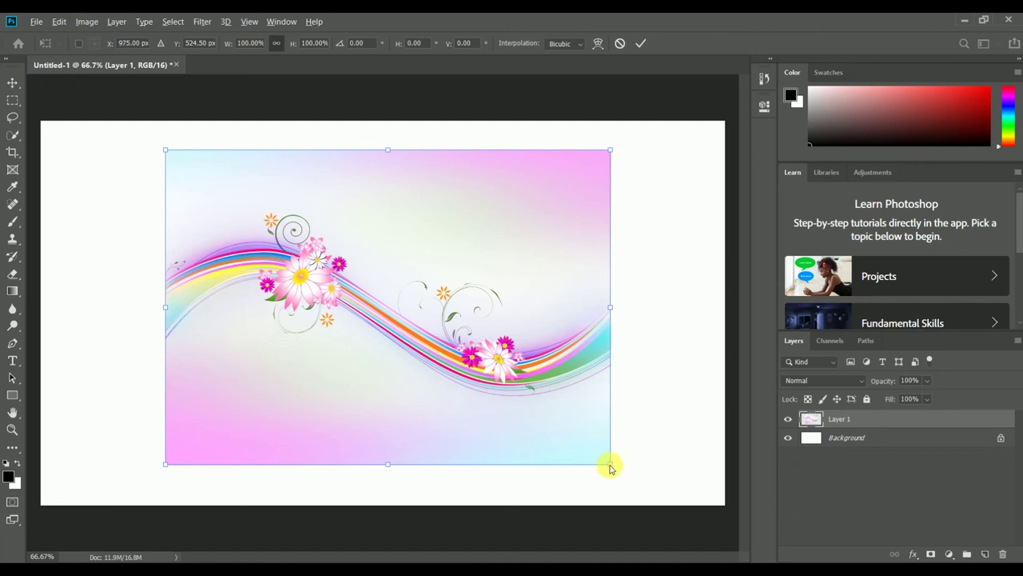
pyautogui.moveTo(610, 466); pyautogui.dragTo(666, 485)
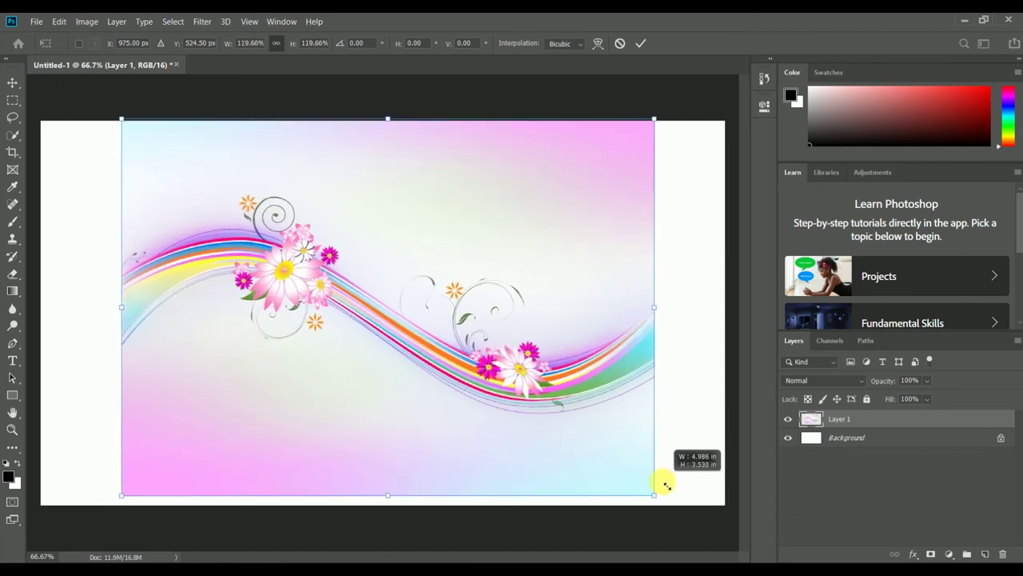
pyautogui.moveTo(666, 485); pyautogui.dragTo(661, 482)
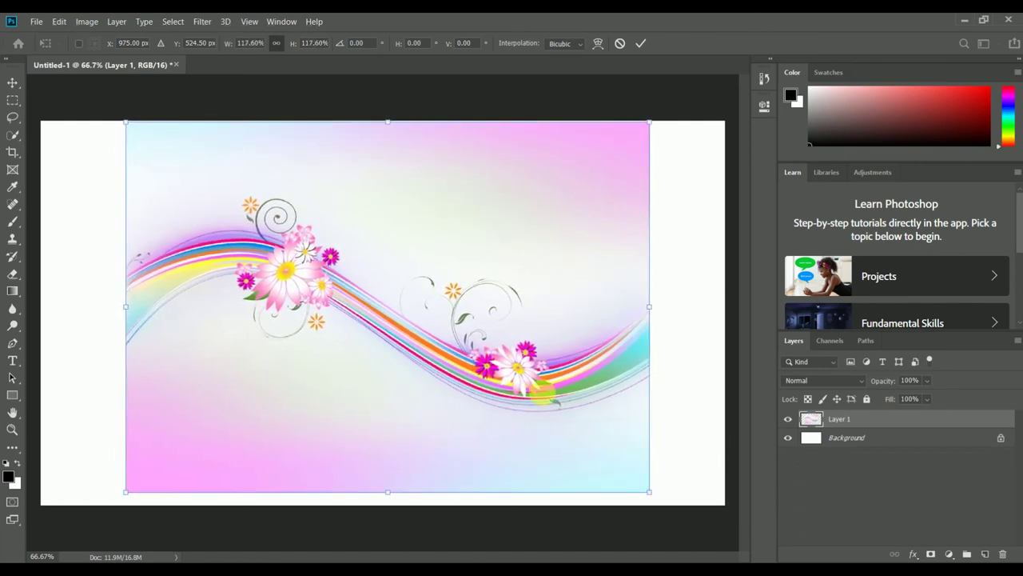
pyautogui.moveTo(528, 361); pyautogui.dragTo(526, 369)
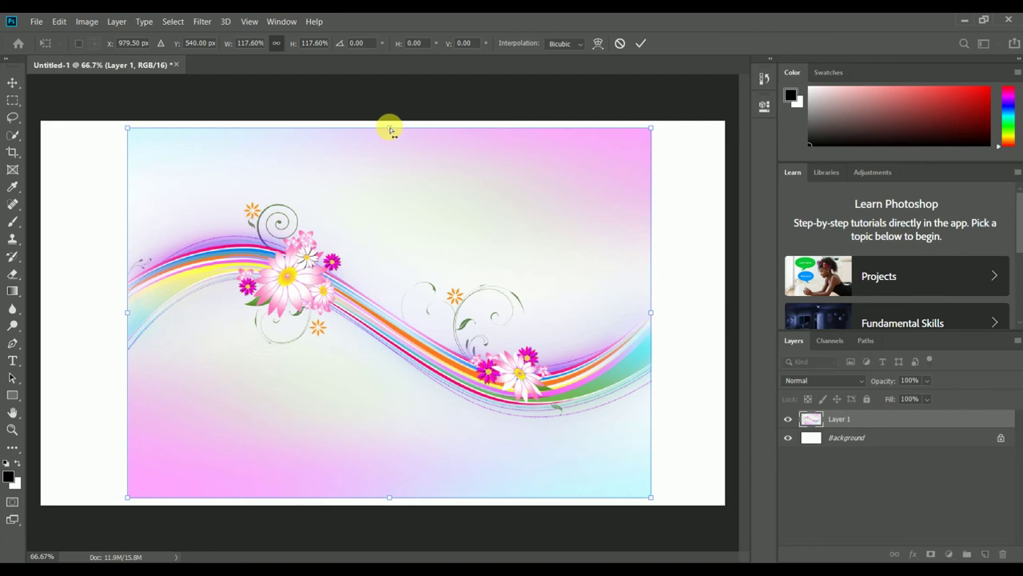
# Step: Stretch the floral layer to the canvas top, bottom, left and right edges and commit
pyautogui.moveTo(389, 128); pyautogui.dragTo(391, 124)
pyautogui.moveTo(389, 497); pyautogui.dragTo(390, 502)
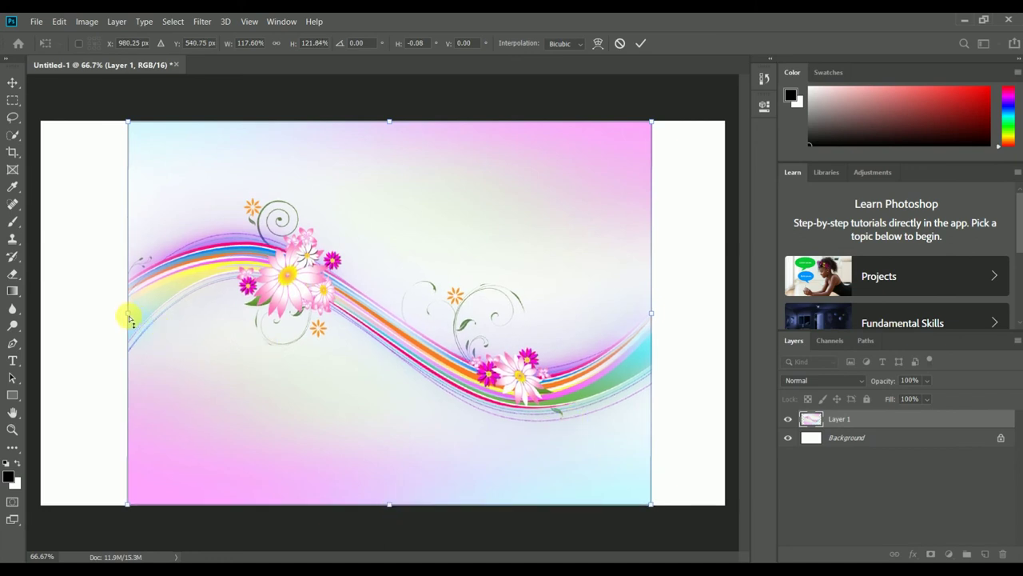
pyautogui.moveTo(131, 320)
pyautogui.mouseDown()
pyautogui.moveTo(51, 321)
pyautogui.moveTo(41, 334)
pyautogui.moveTo(50, 297)
pyautogui.moveTo(42, 321)
pyautogui.moveTo(39, 303)
pyautogui.moveTo(38, 314)
pyautogui.mouseUp()
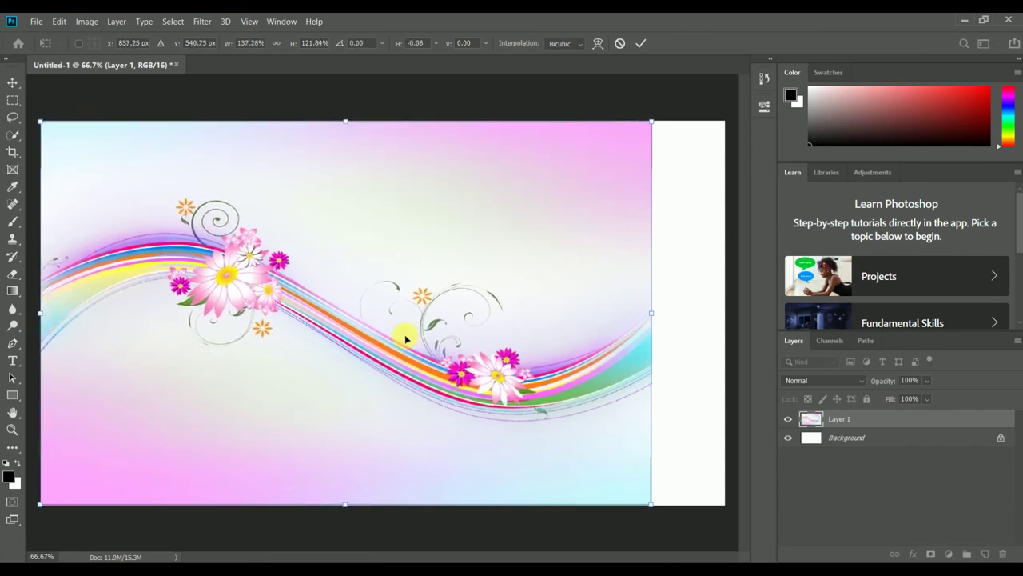
pyautogui.moveTo(663, 311)
pyautogui.mouseDown()
pyautogui.moveTo(725, 318)
pyautogui.moveTo(722, 308)
pyautogui.mouseUp()
pyautogui.click(641, 43)
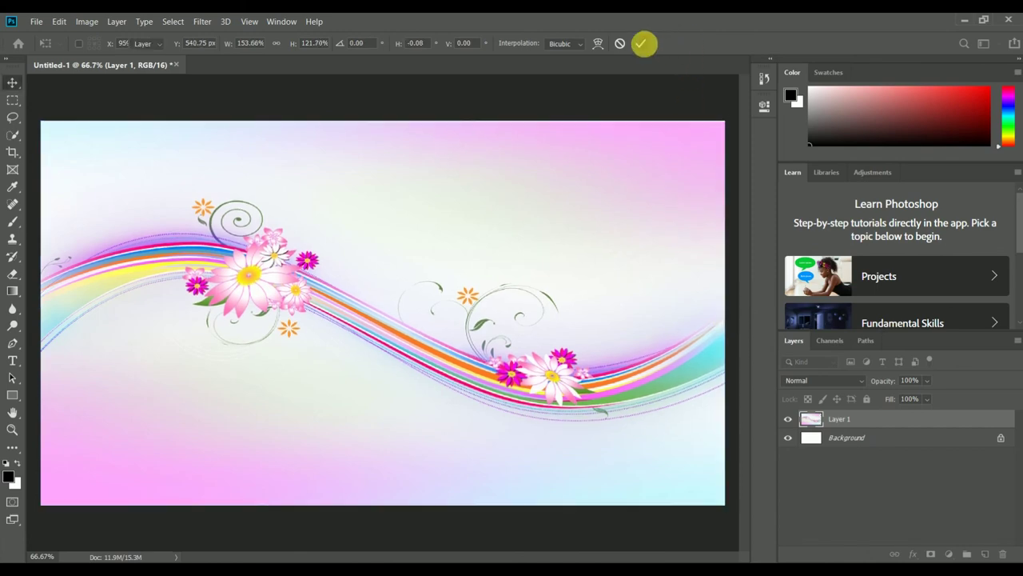
# Step: Resize the image to 30 inches wide with linked proportions and Reduce Noise at 20%
pyautogui.click(85, 22)
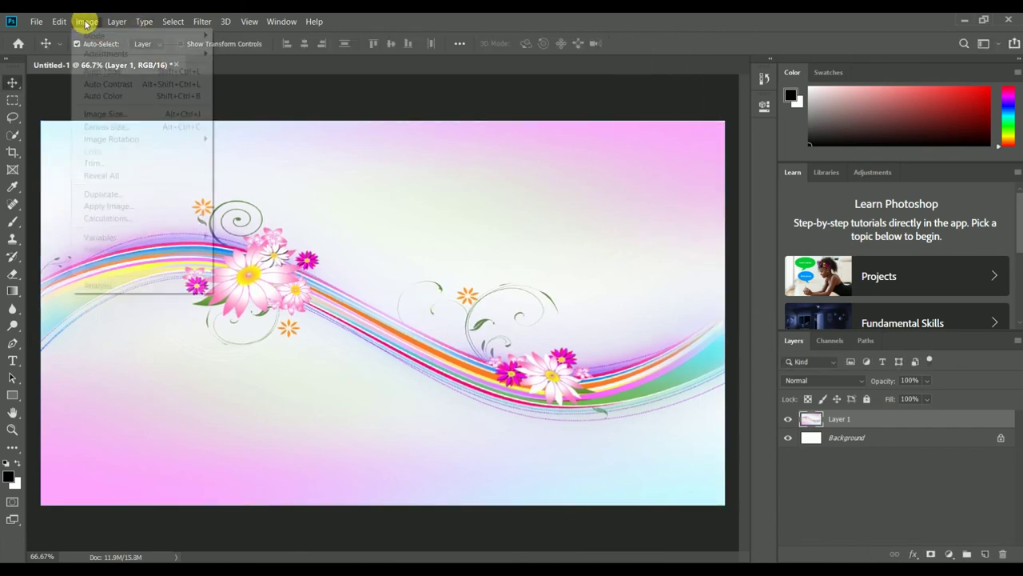
pyautogui.click(103, 113)
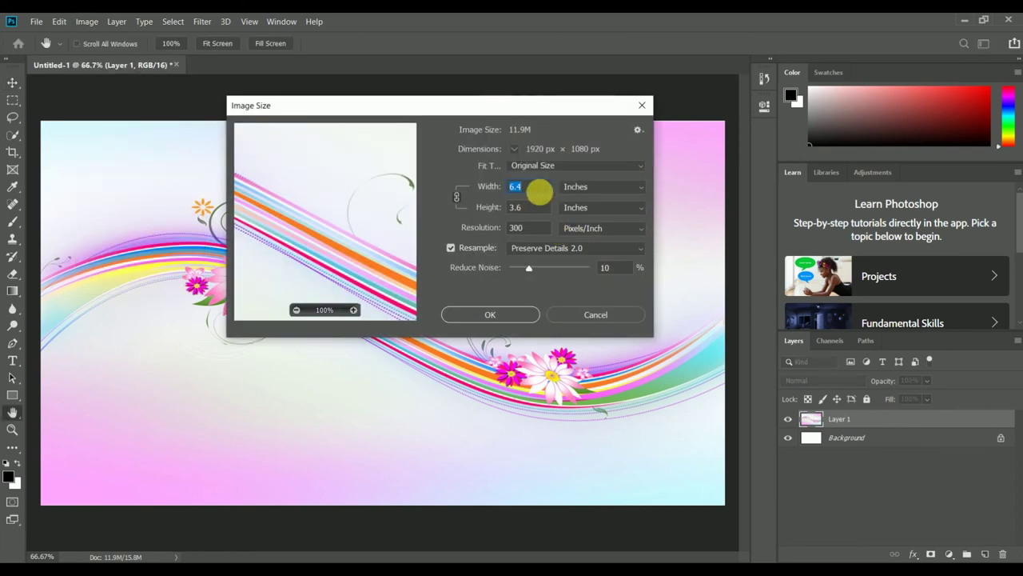
pyautogui.click(456, 197)
pyautogui.write('30')
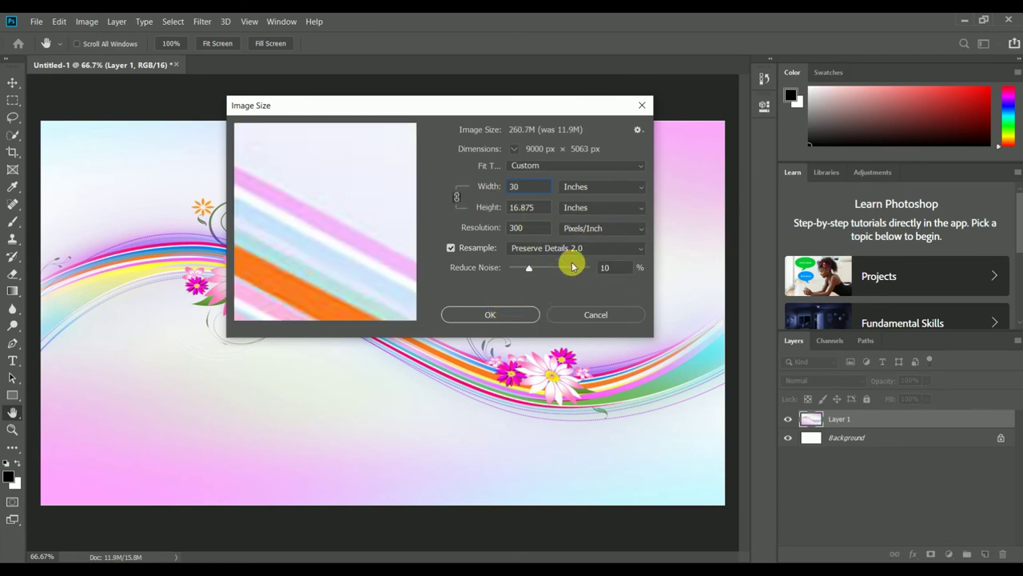
pyautogui.doubleClick(616, 268)
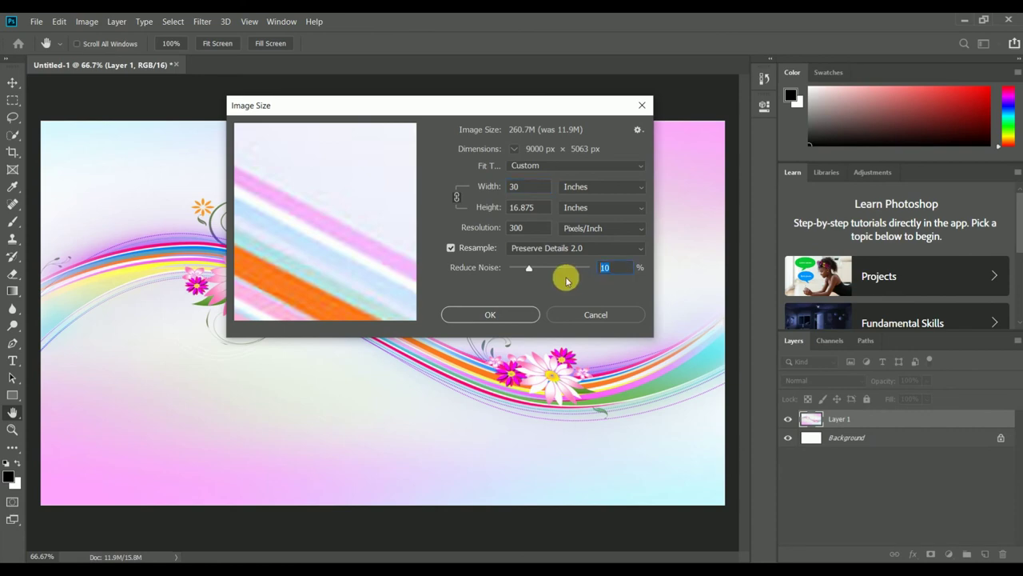
pyautogui.write('20')
pyautogui.click(517, 318)
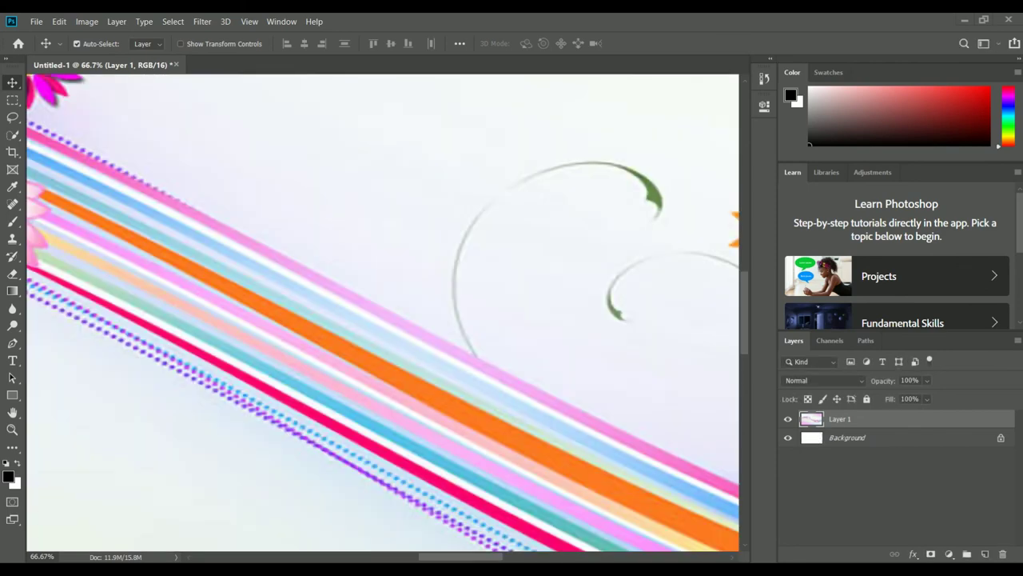
# Step: Zoom out to see the whole floral canvas, then toggle the Type tool and return to Move
pyautogui.scroll(-3, 401, 302)
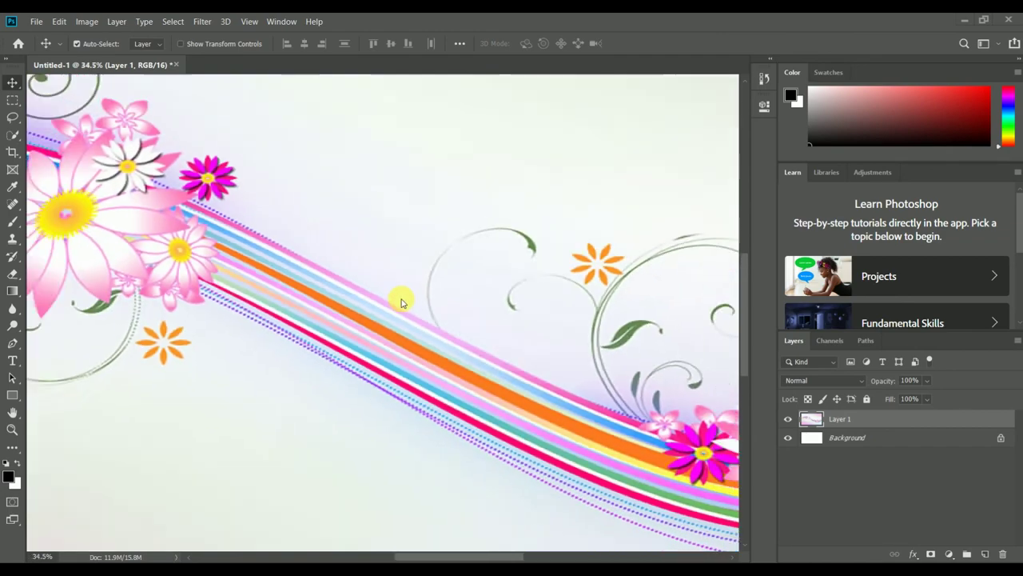
pyautogui.scroll(-2, 401, 302)
pyautogui.scroll(-1, 401, 302)
pyautogui.scroll(1, 402, 303)
pyautogui.scroll(-1, 401, 302)
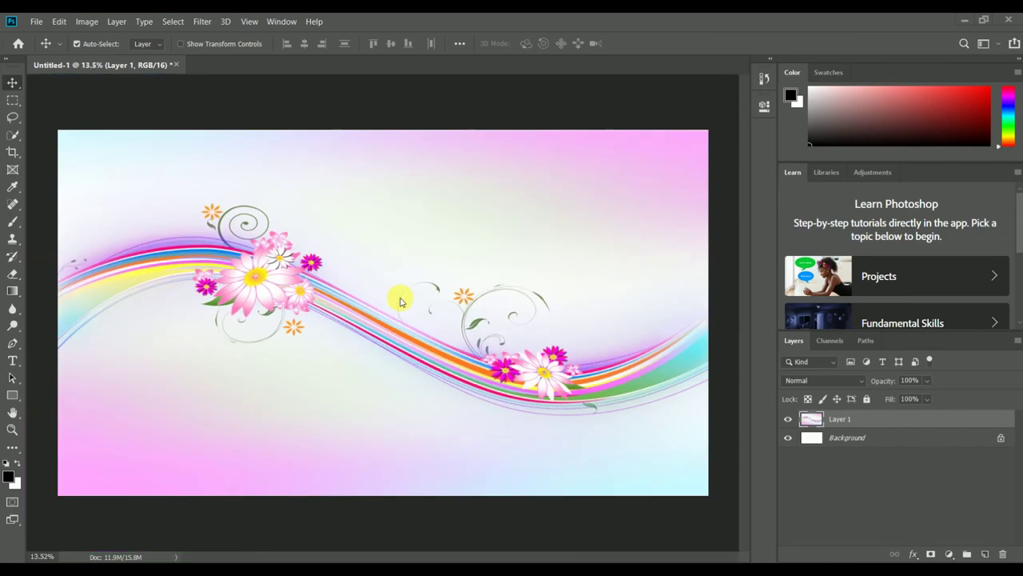
pyautogui.scroll(2, 402, 302)
pyautogui.scroll(-2, 400, 301)
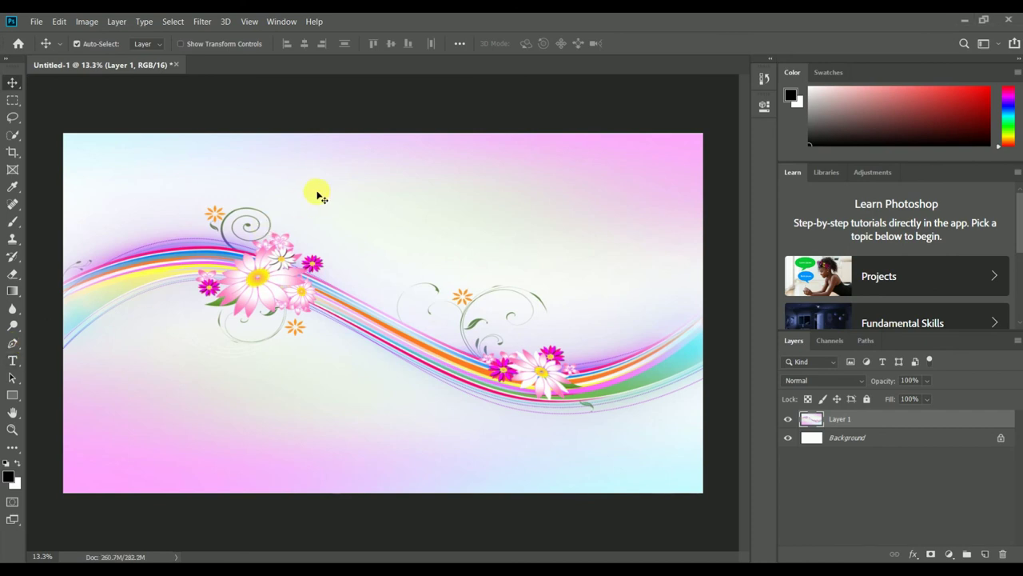
pyautogui.click(12, 361)
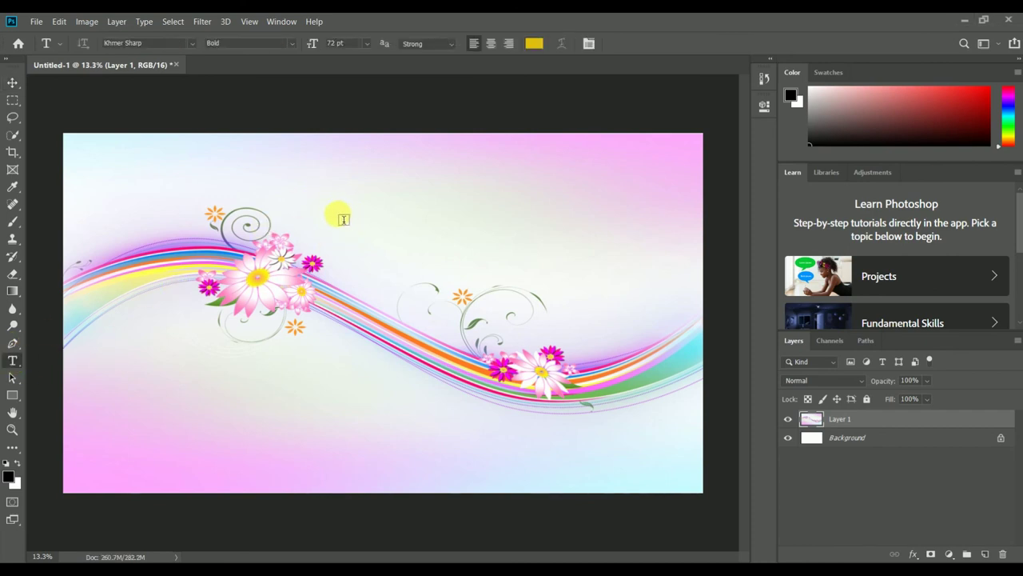
pyautogui.click(12, 82)
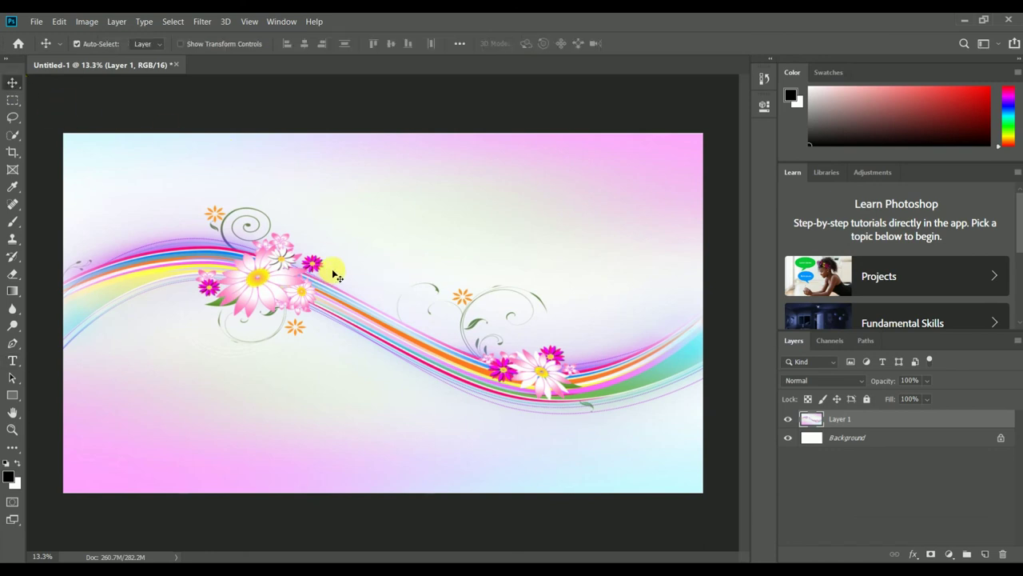
# Step: Open 1.jpg from the D:\Chinese folder in a new tab
pyautogui.hotkey('ctrl', 'o')
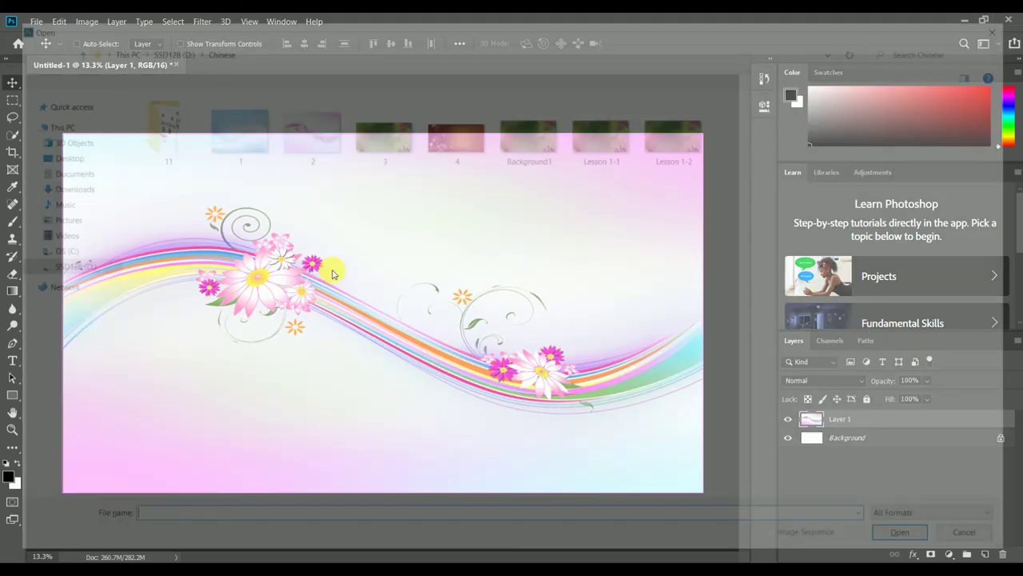
pyautogui.click(64, 265)
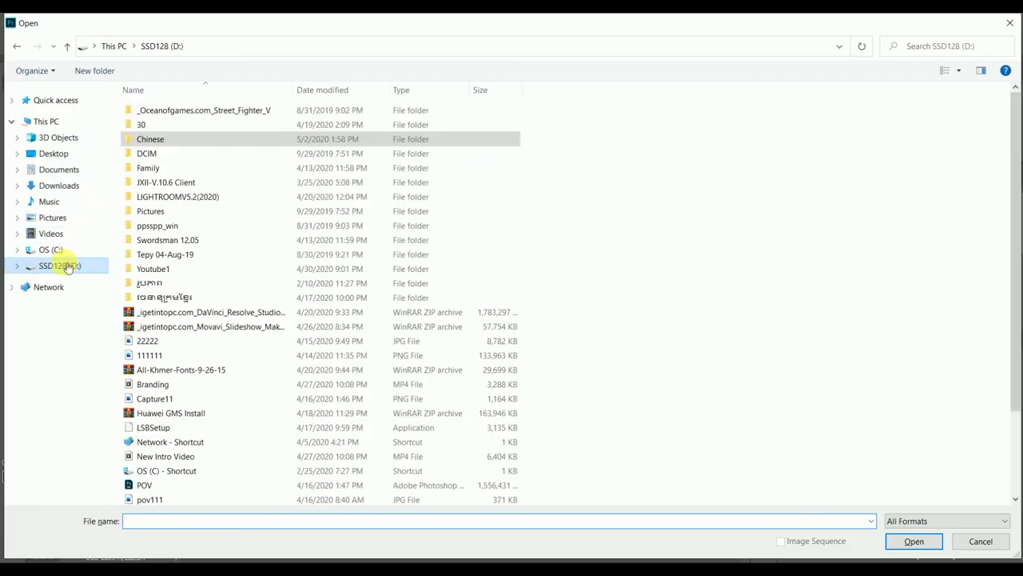
pyautogui.scroll(-1, 235, 297)
pyautogui.scroll(-2, 252, 316)
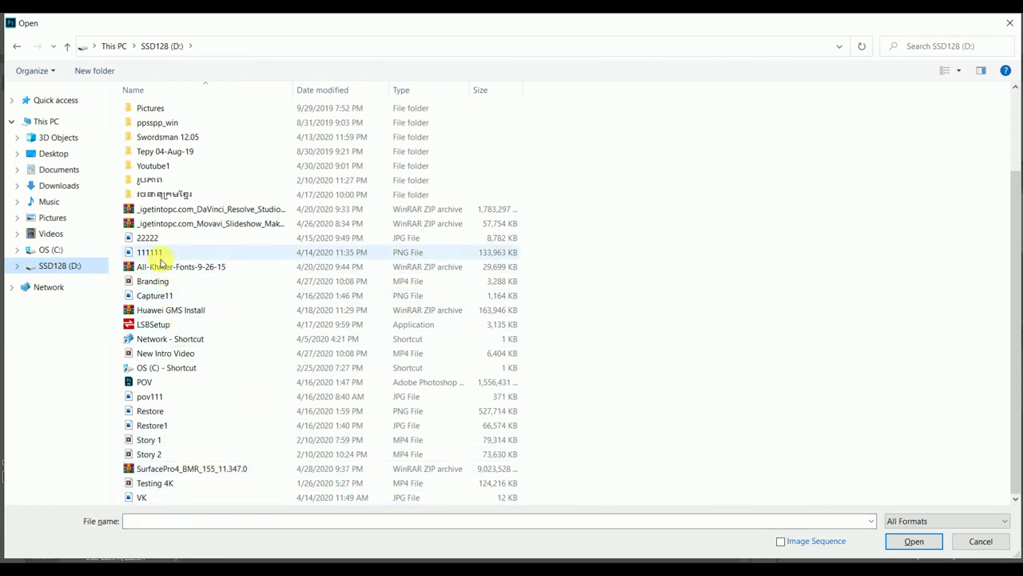
pyautogui.scroll(3, 152, 267)
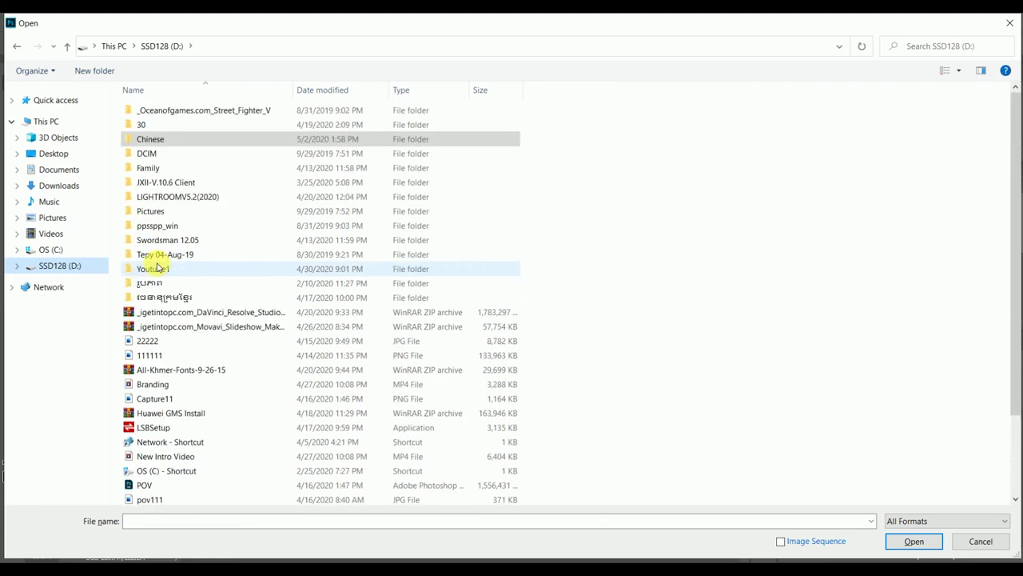
pyautogui.doubleClick(144, 137)
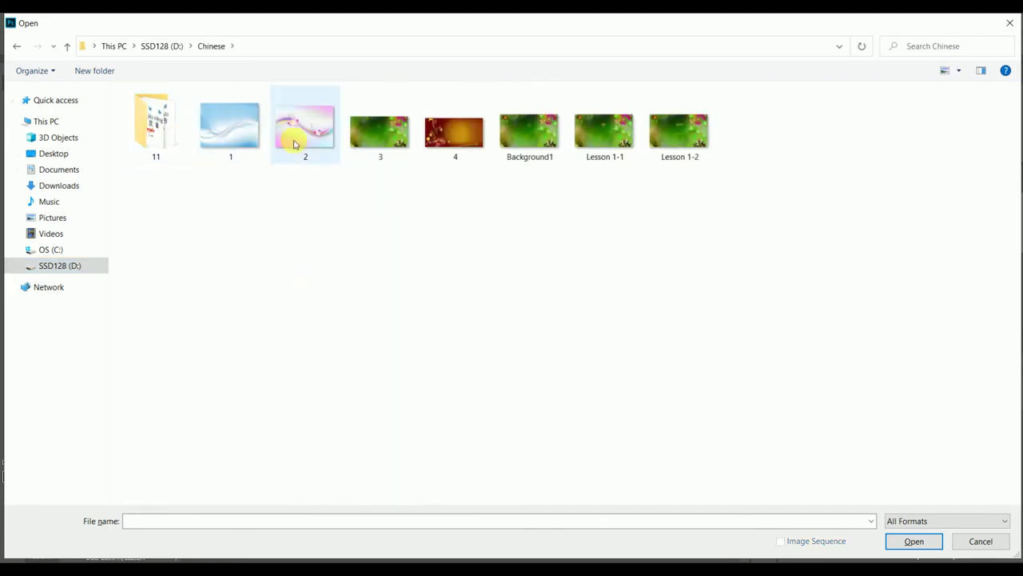
pyautogui.doubleClick(230, 137)
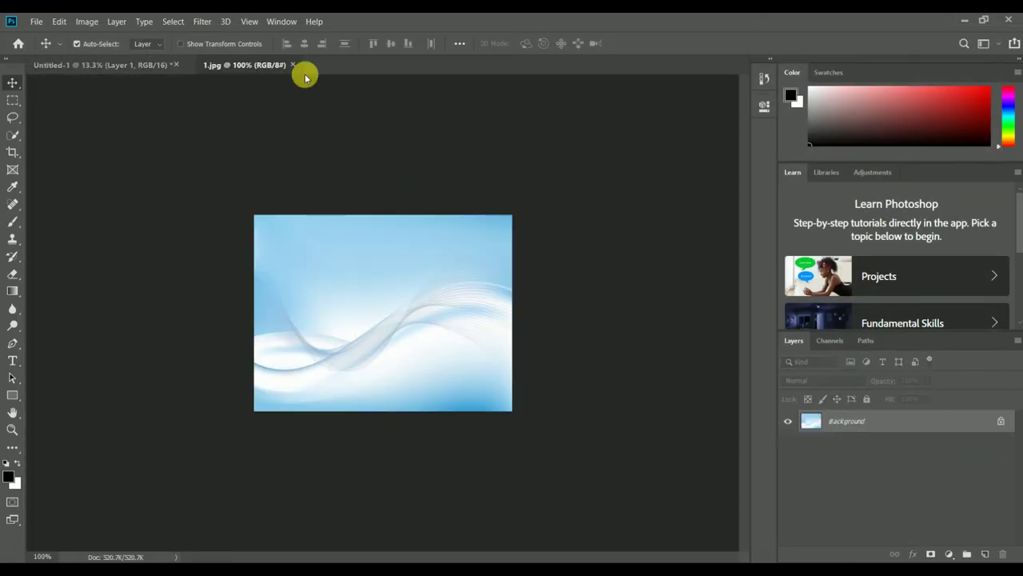
# Step: Drag the blue wave image 1.jpg onto Untitled-1 as Layer 2 and move it top-left
pyautogui.moveTo(230, 61); pyautogui.dragTo(571, 119)
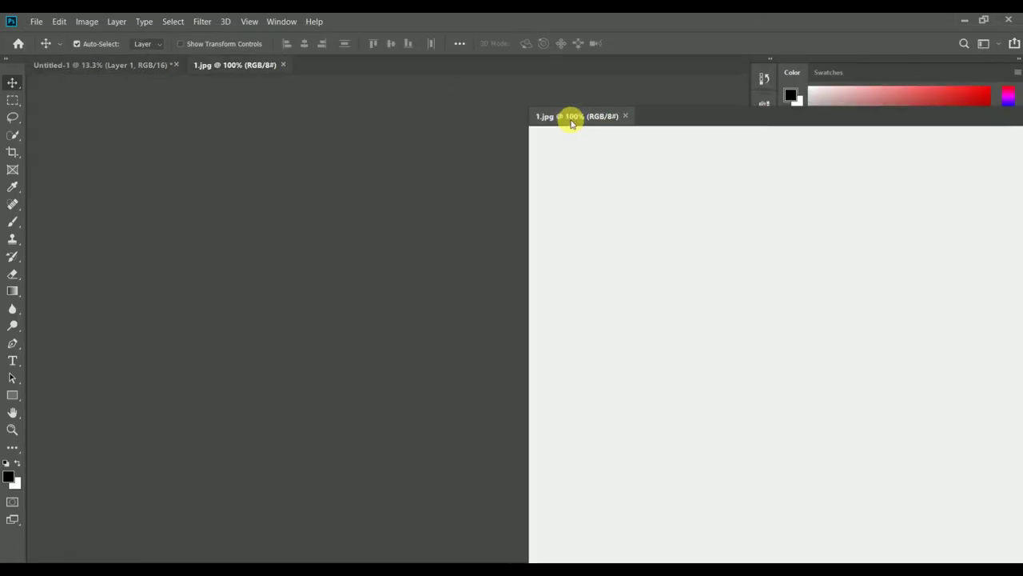
pyautogui.moveTo(651, 253); pyautogui.dragTo(229, 312)
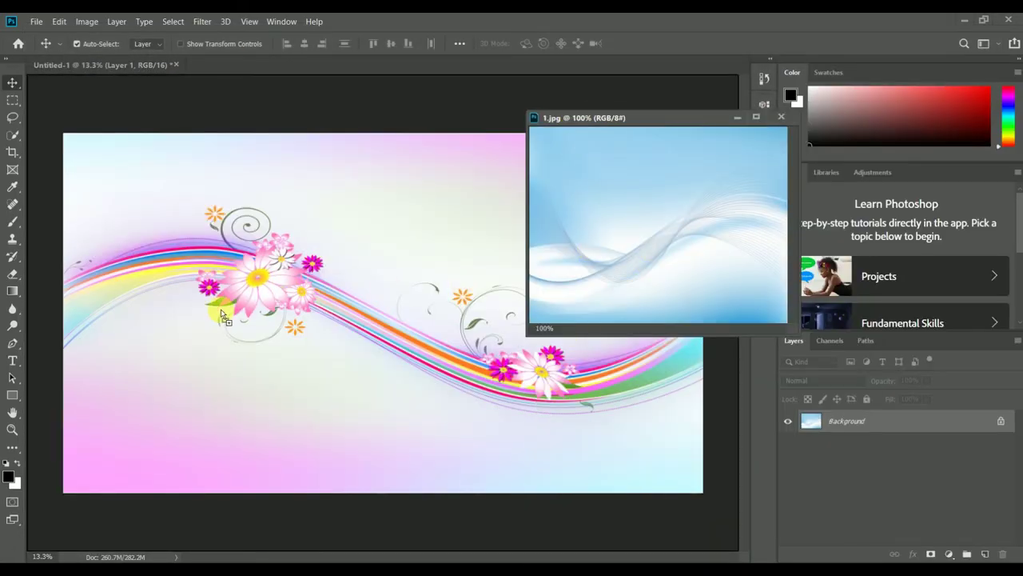
pyautogui.click(521, 243)
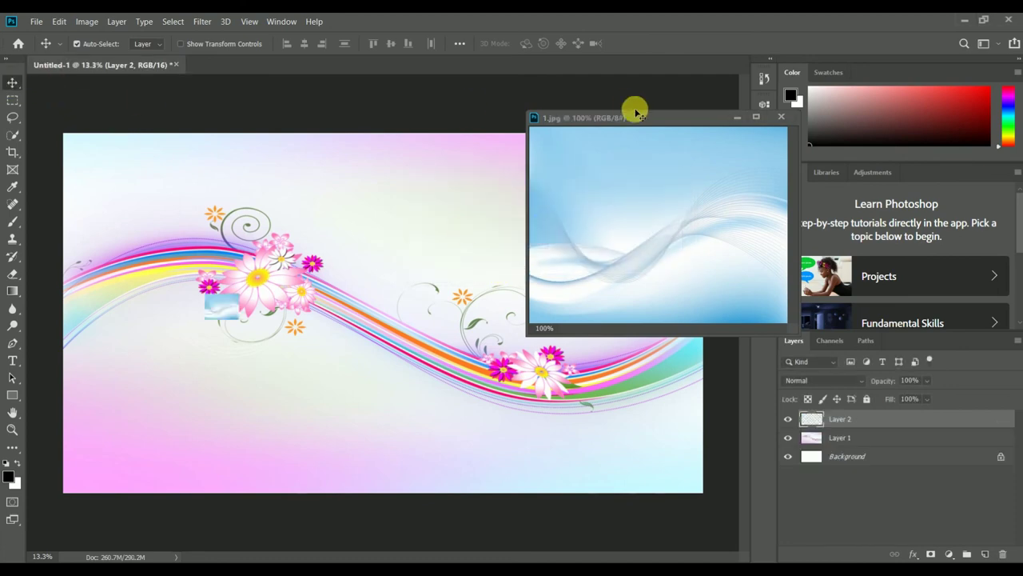
pyautogui.click(325, 395)
pyautogui.moveTo(229, 313); pyautogui.dragTo(102, 169)
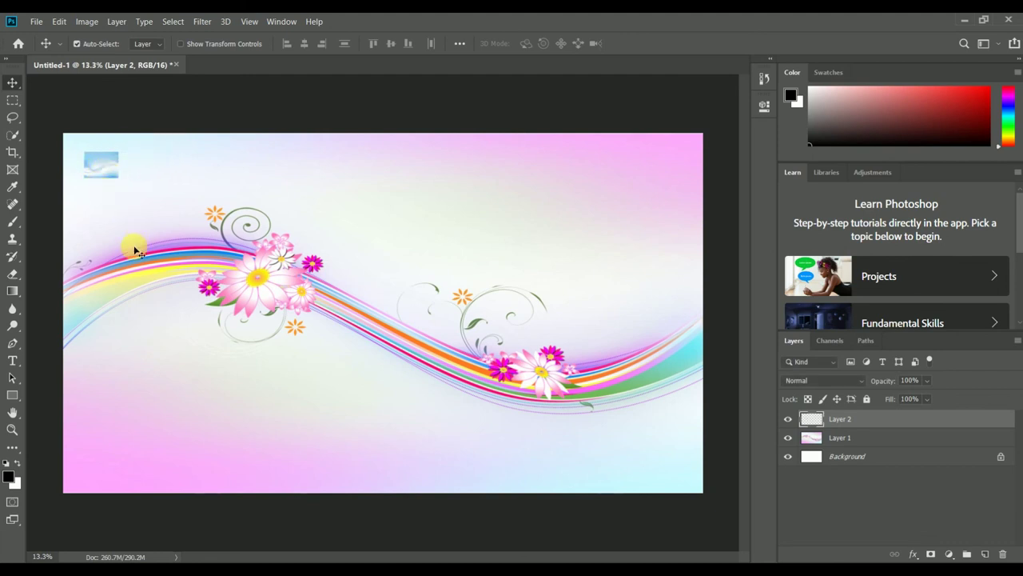
pyautogui.click(13, 362)
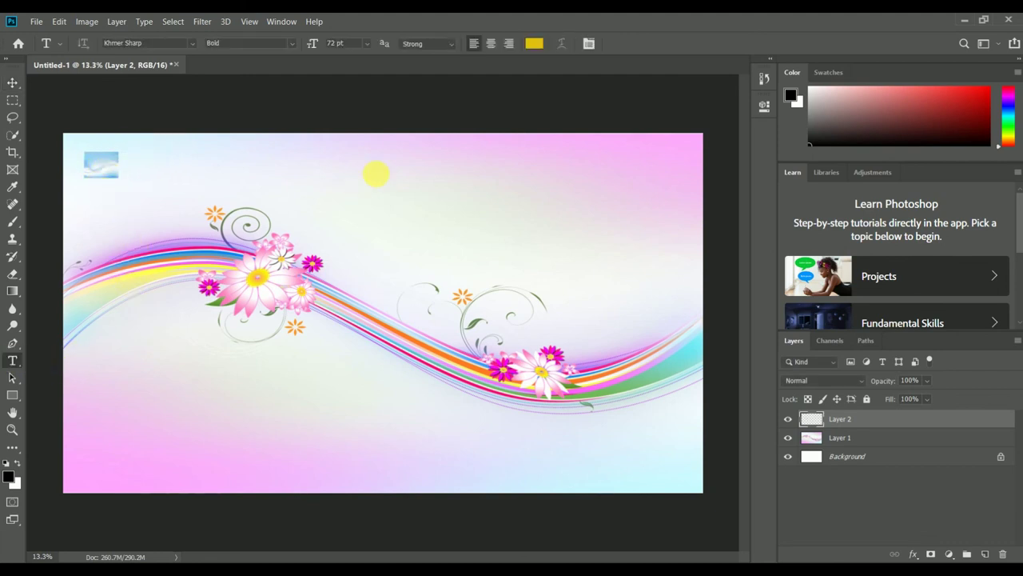
# Step: Type 'welcome' near the top centre and nudge it slightly left and down
pyautogui.click(376, 174)
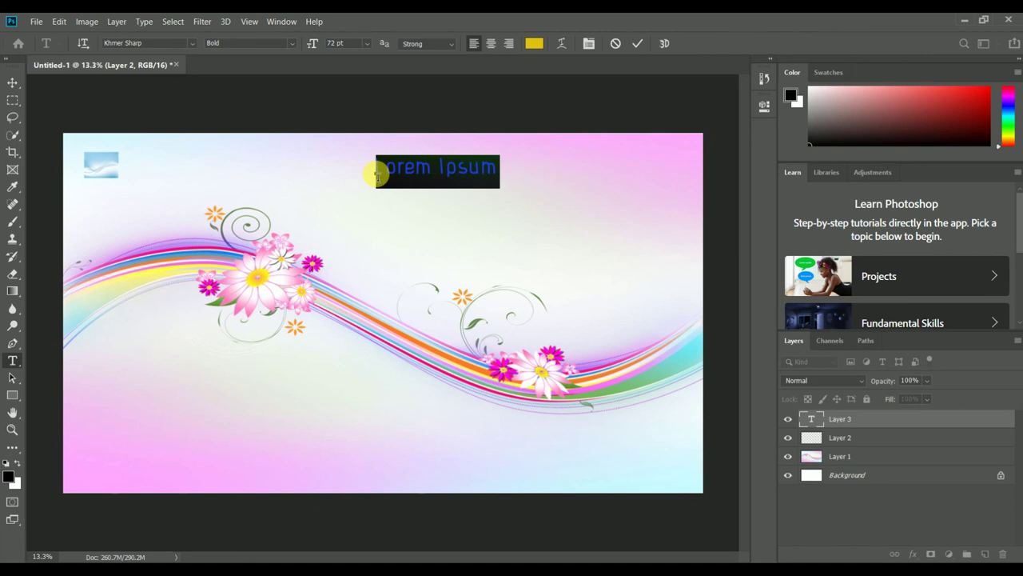
pyautogui.write('welcome')
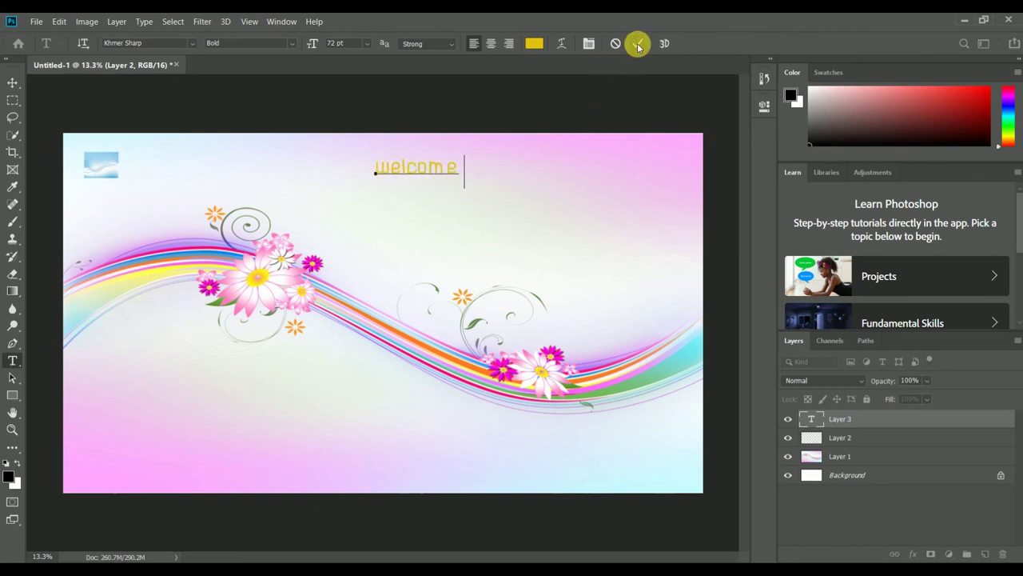
pyautogui.click(637, 44)
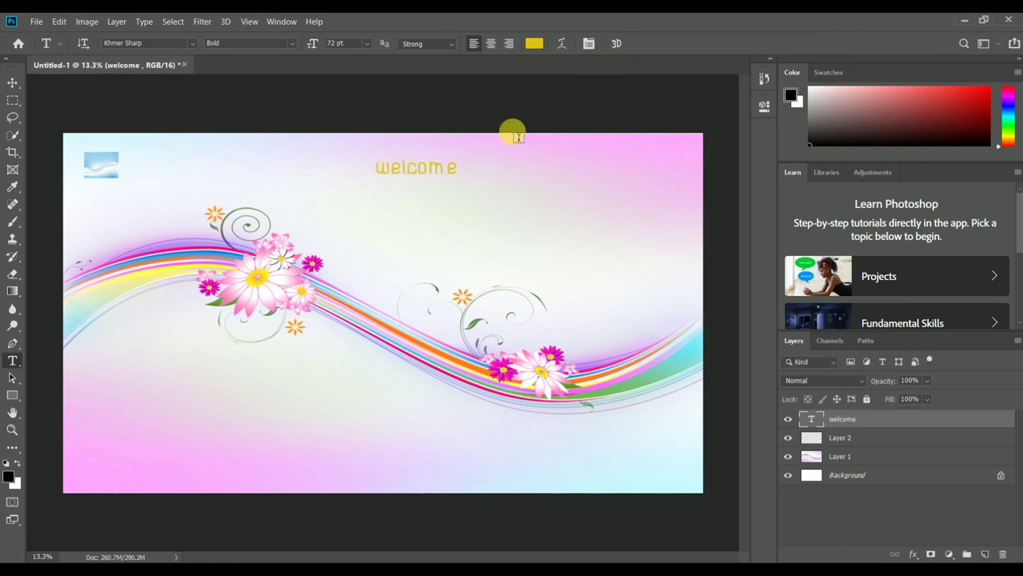
pyautogui.click(12, 82)
pyautogui.moveTo(410, 175); pyautogui.dragTo(374, 181)
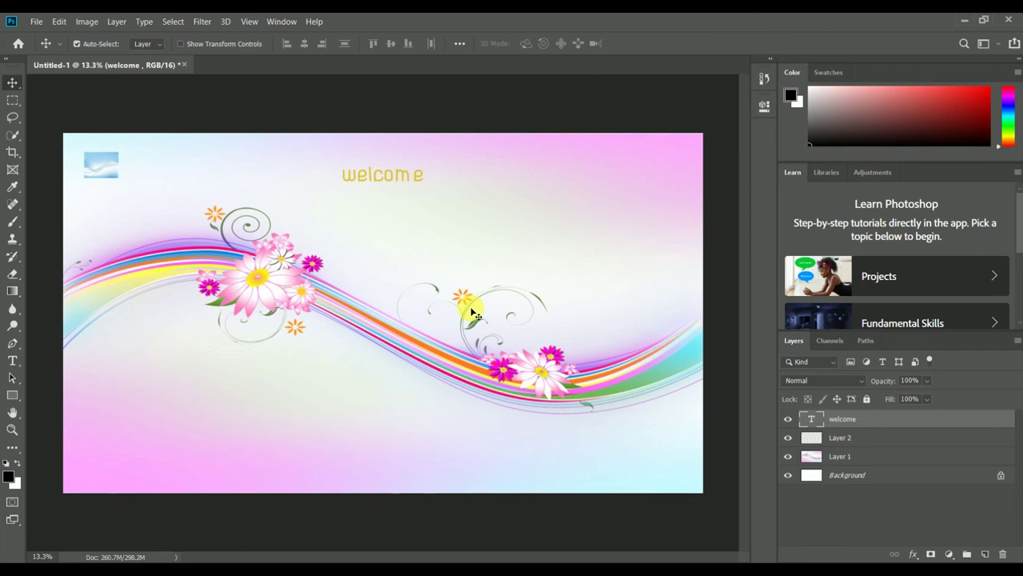
# Step: Type 'Study everywhere' near the bottom and centre it beneath 'welcome'
pyautogui.click(12, 360)
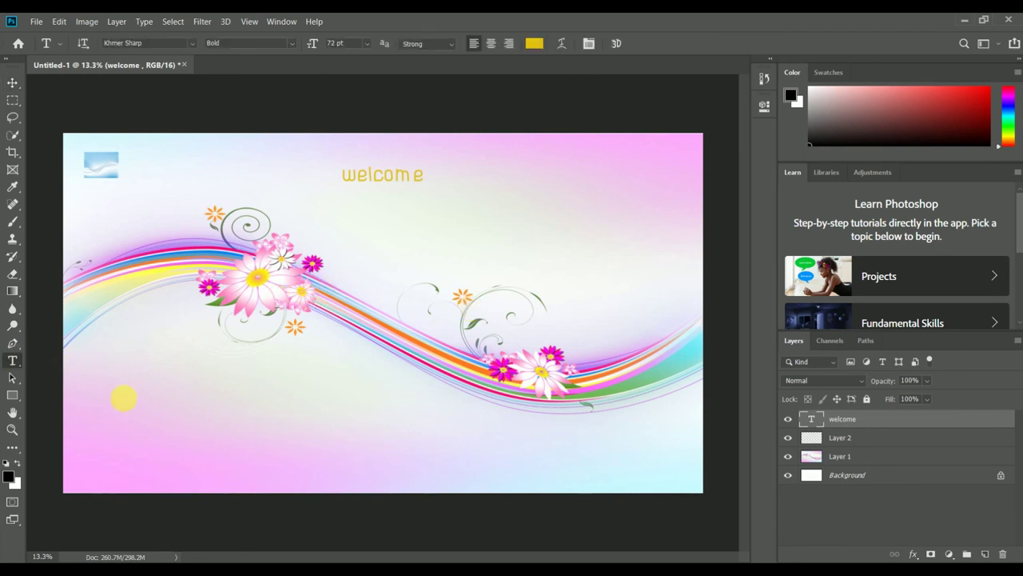
pyautogui.click(361, 473)
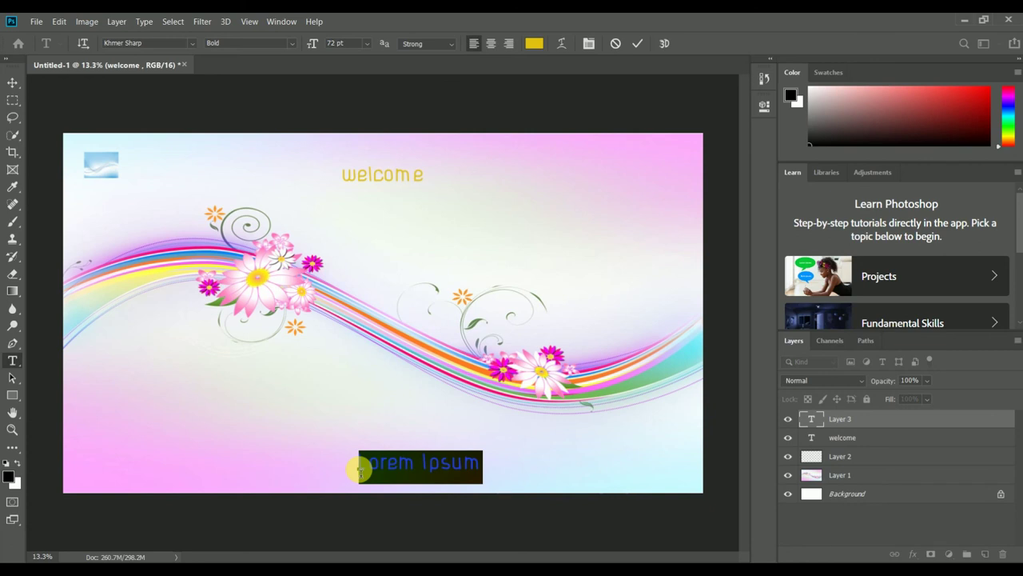
pyautogui.write('Study')
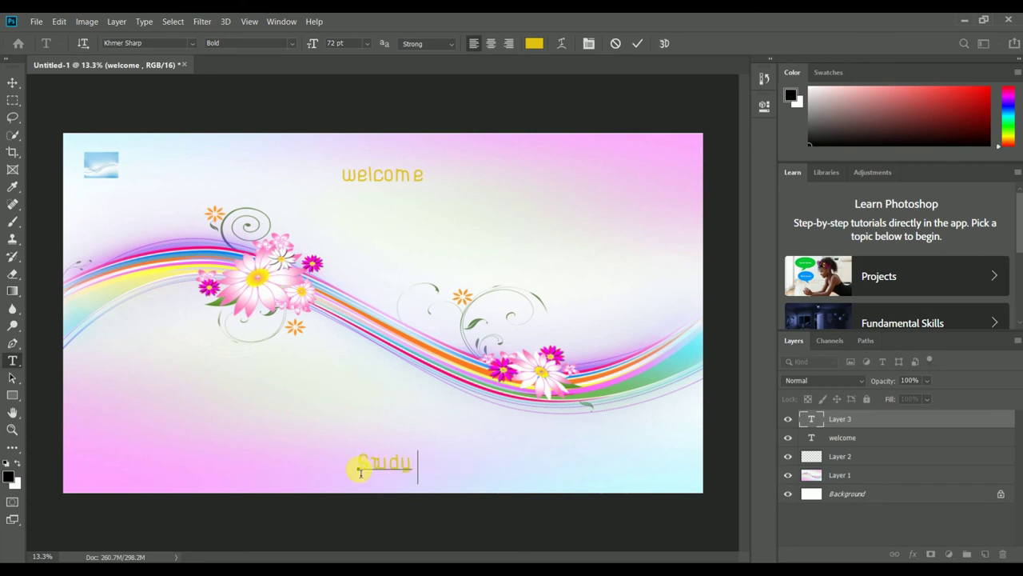
pyautogui.write(' eu')
pyautogui.write('where')
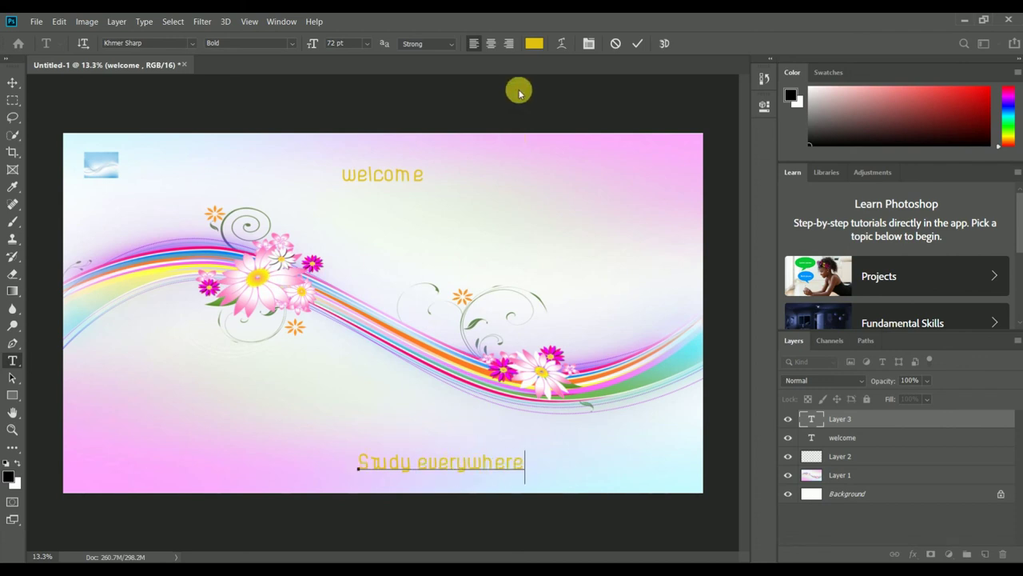
pyautogui.click(636, 45)
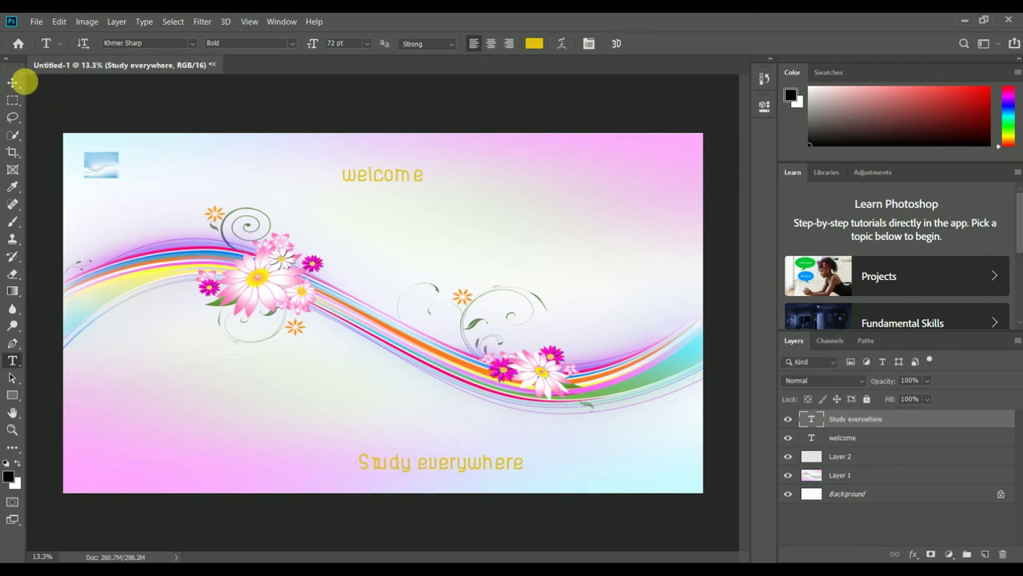
pyautogui.click(12, 82)
pyautogui.moveTo(434, 463); pyautogui.dragTo(377, 467)
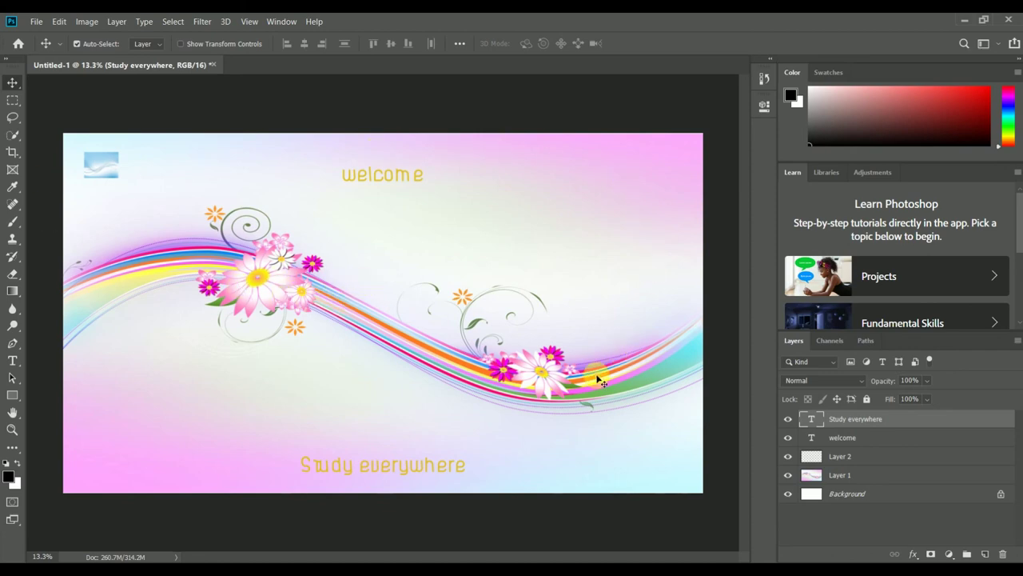
pyautogui.click(37, 22)
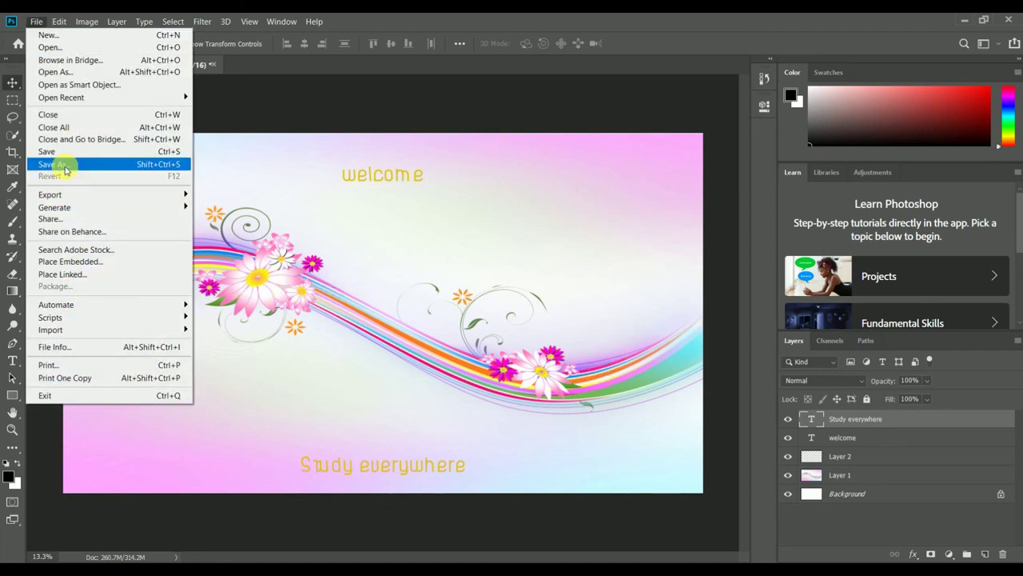
# Step: Save as JPEG, renaming Background1 to Background2, and accept the JPEG options
pyautogui.click(60, 164)
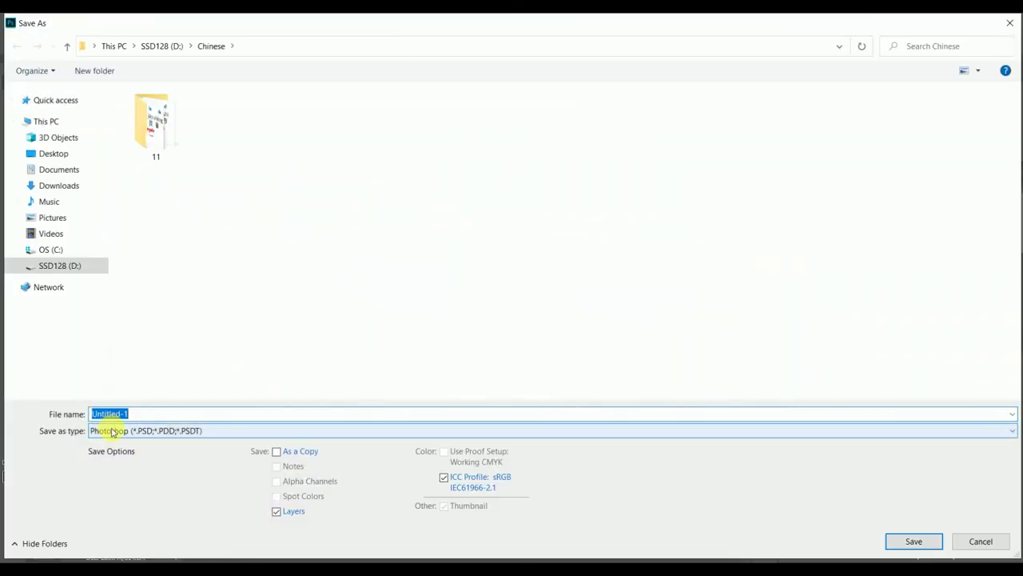
pyautogui.click(109, 430)
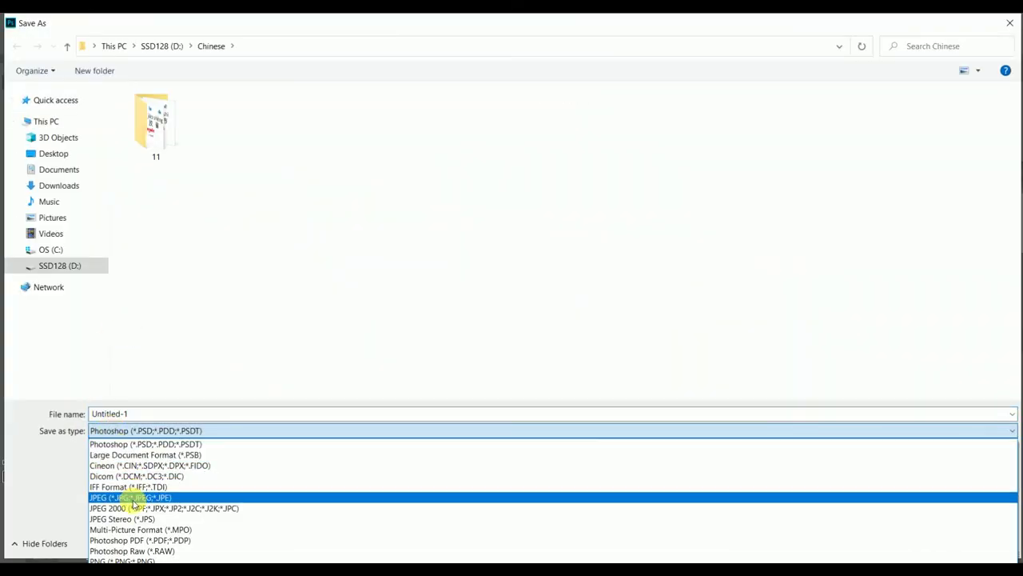
pyautogui.click(134, 498)
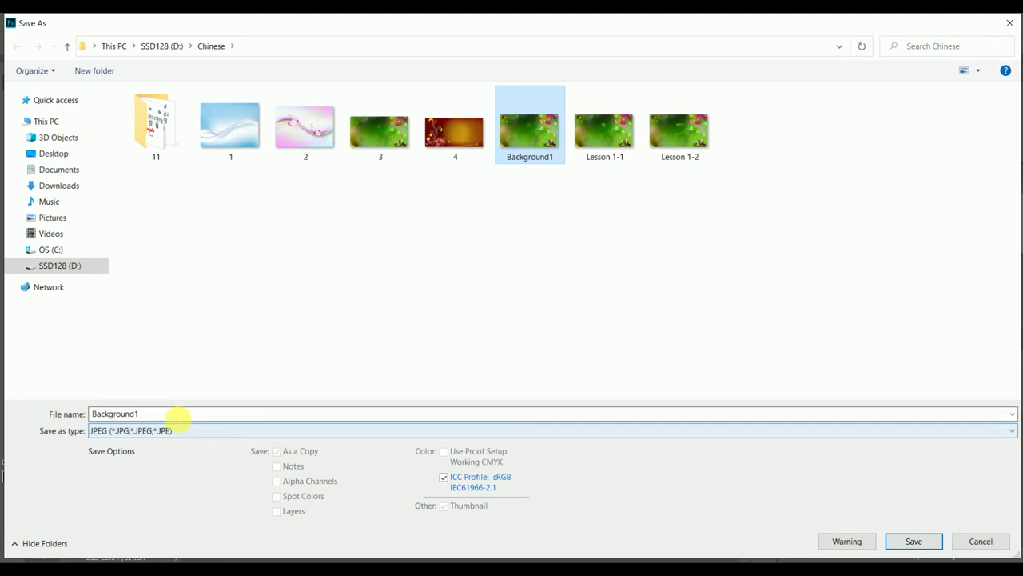
pyautogui.click(177, 417)
pyautogui.click(177, 417)
pyautogui.press('BackSpace')
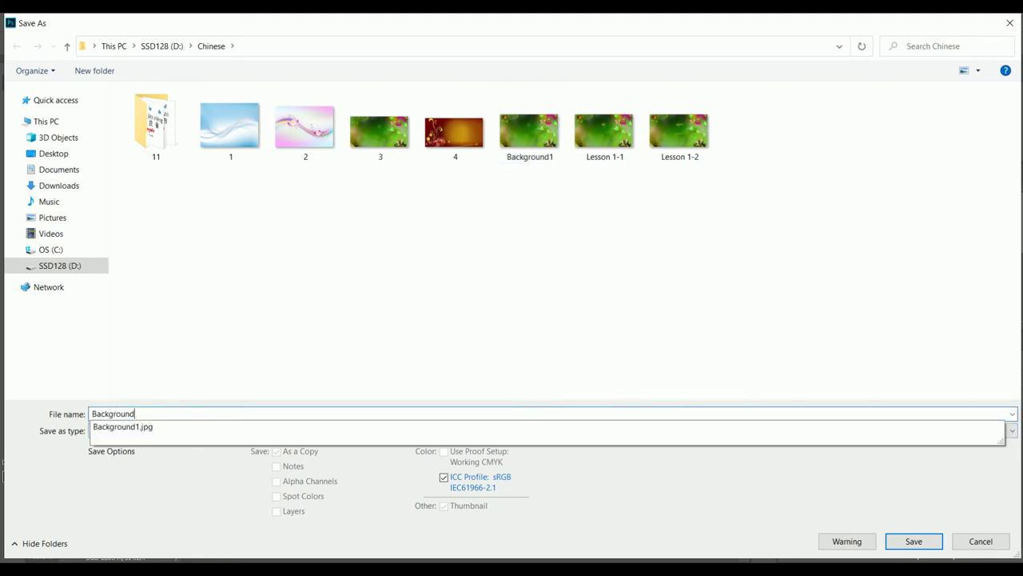
pyautogui.write('2')
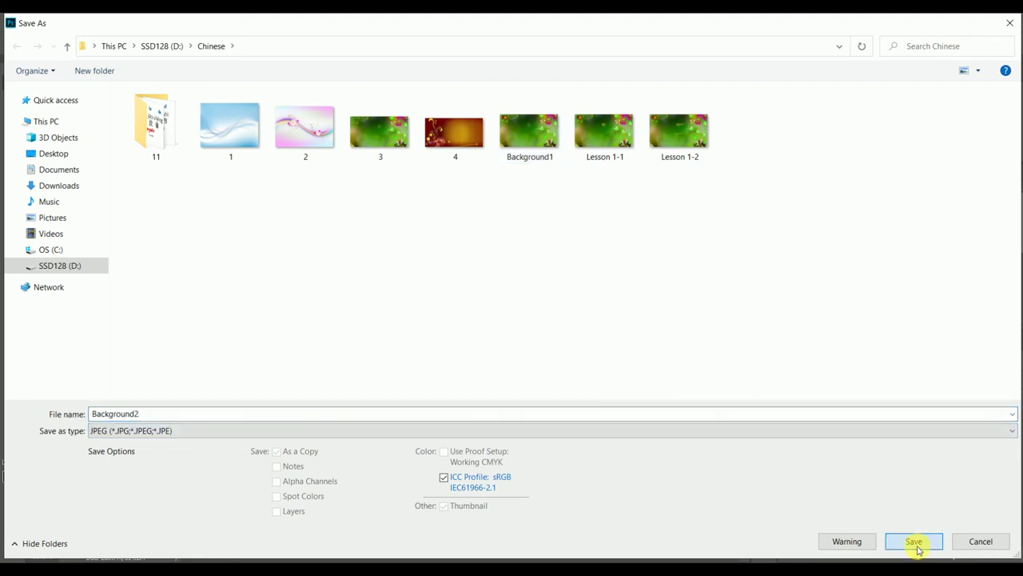
pyautogui.click(913, 543)
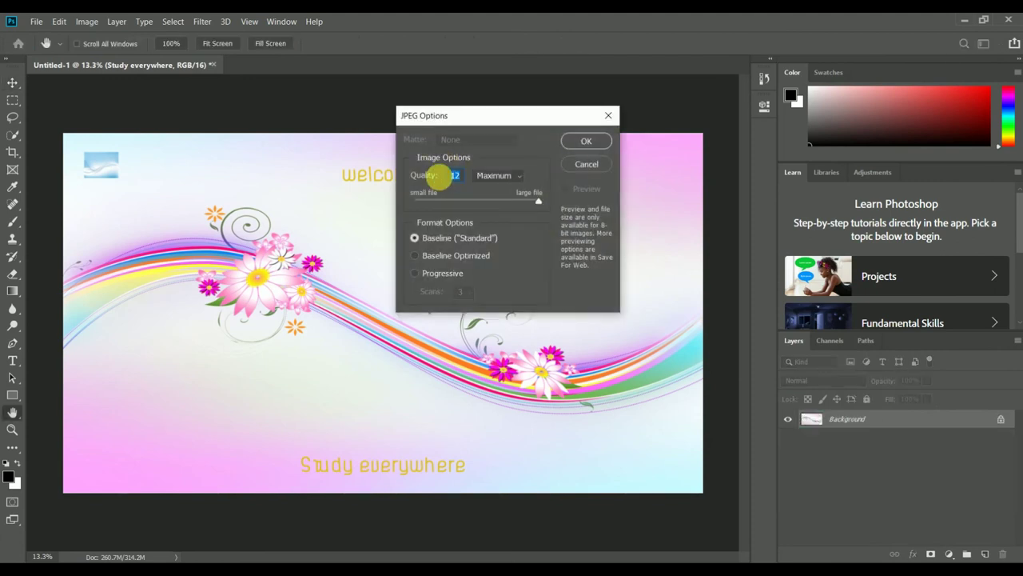
pyautogui.click(577, 143)
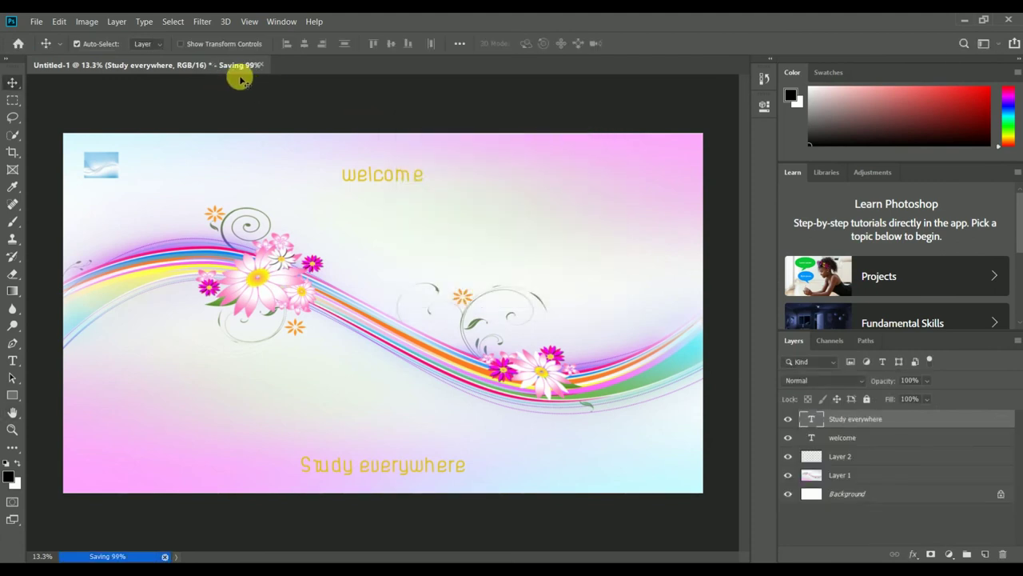
pyautogui.hotkey('alt', 'Tab')
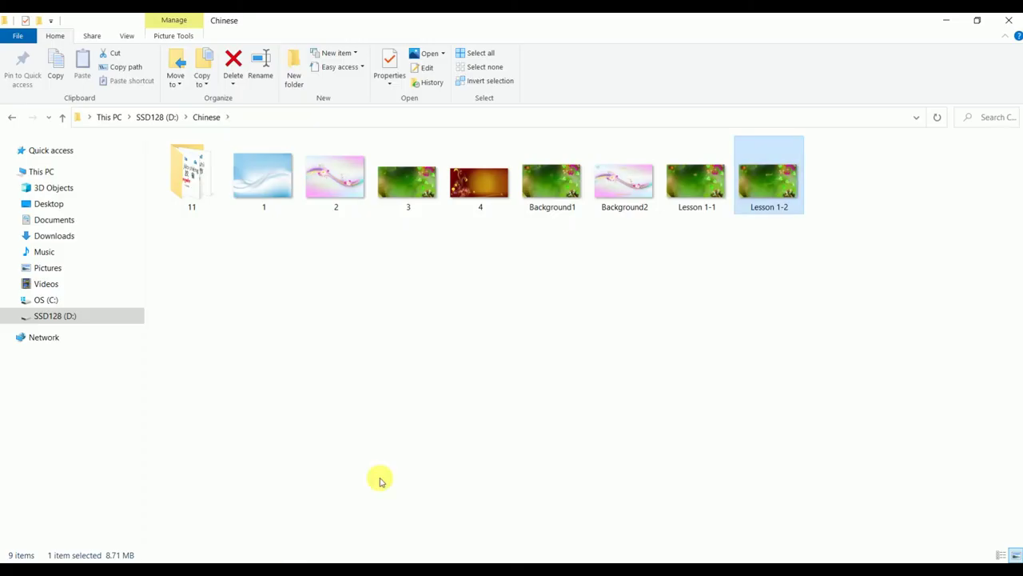
pyautogui.click(614, 190)
pyautogui.doubleClick(614, 190)
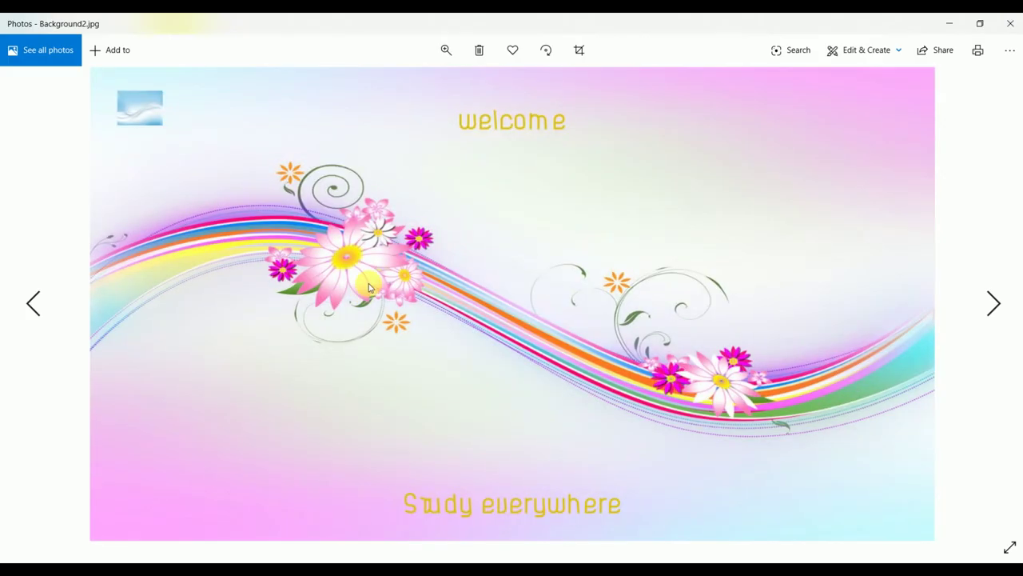
pyautogui.click(1010, 23)
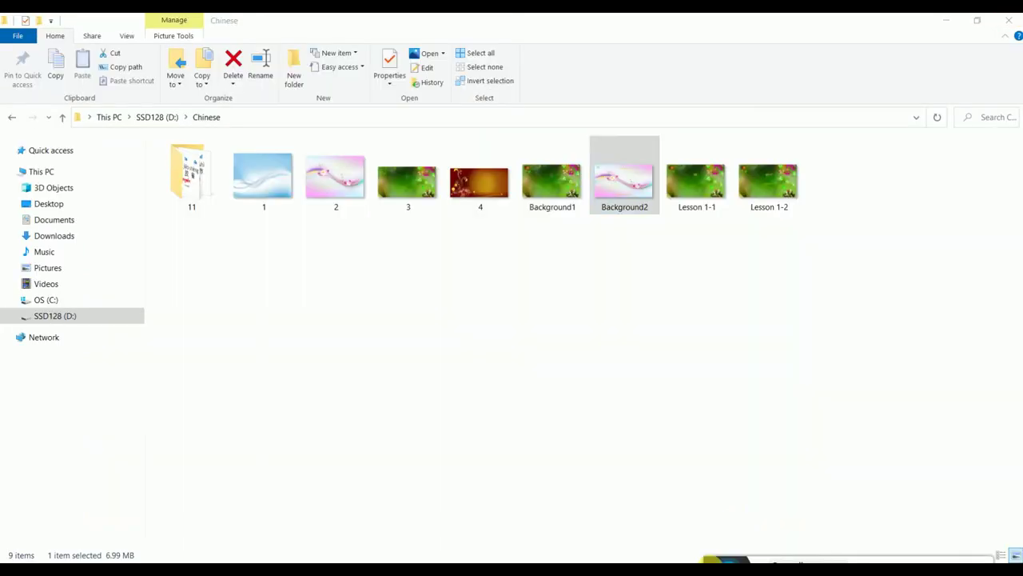